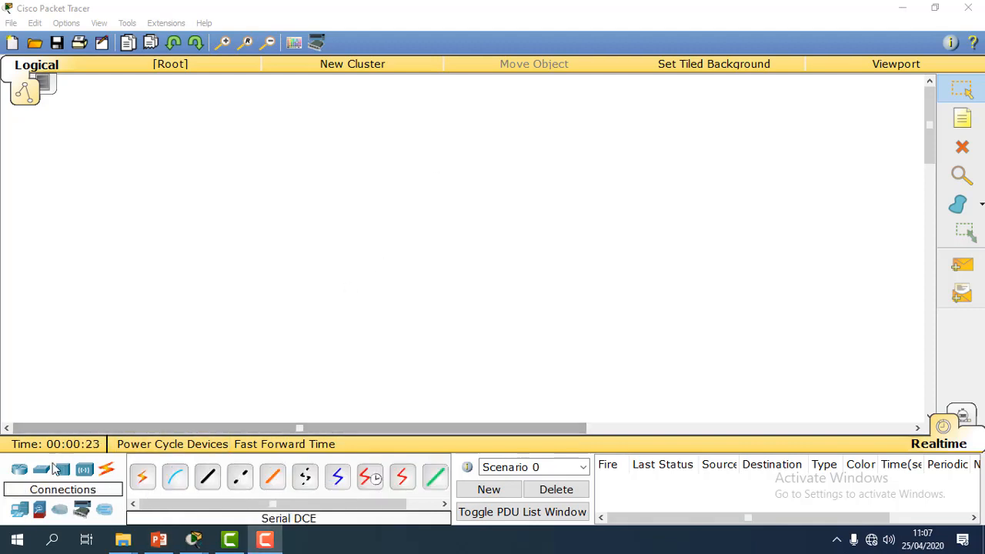
- Place two generic PCs in the workspace, one on each side with a wide gap between them
left_click(41, 470)
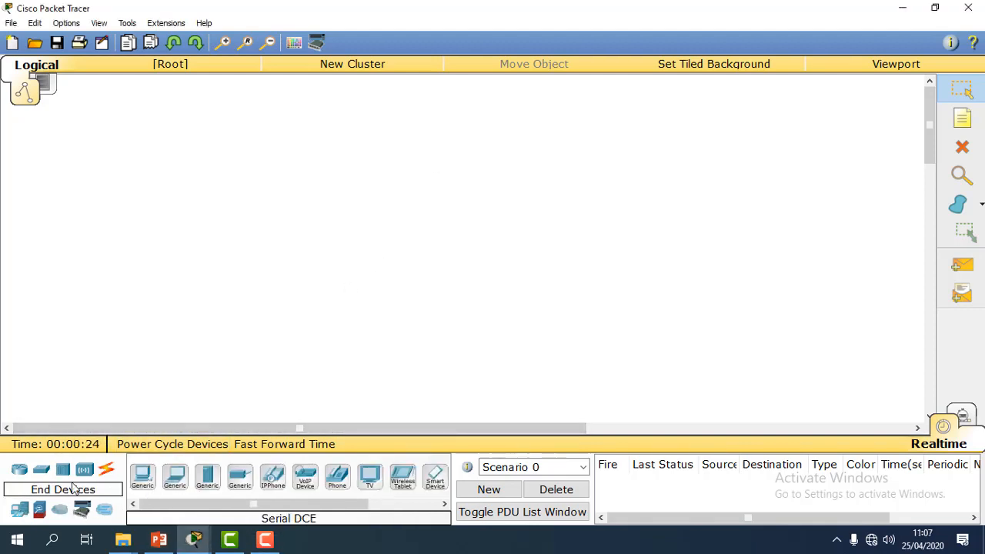
left_click_drag(142, 477, 153, 309)
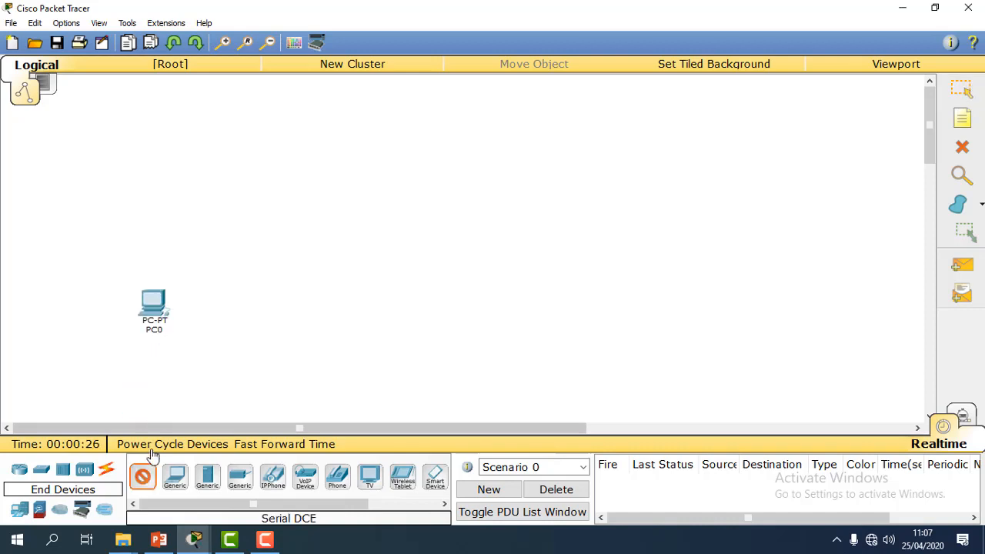
left_click(435, 303)
left_click_drag(431, 306, 649, 300)
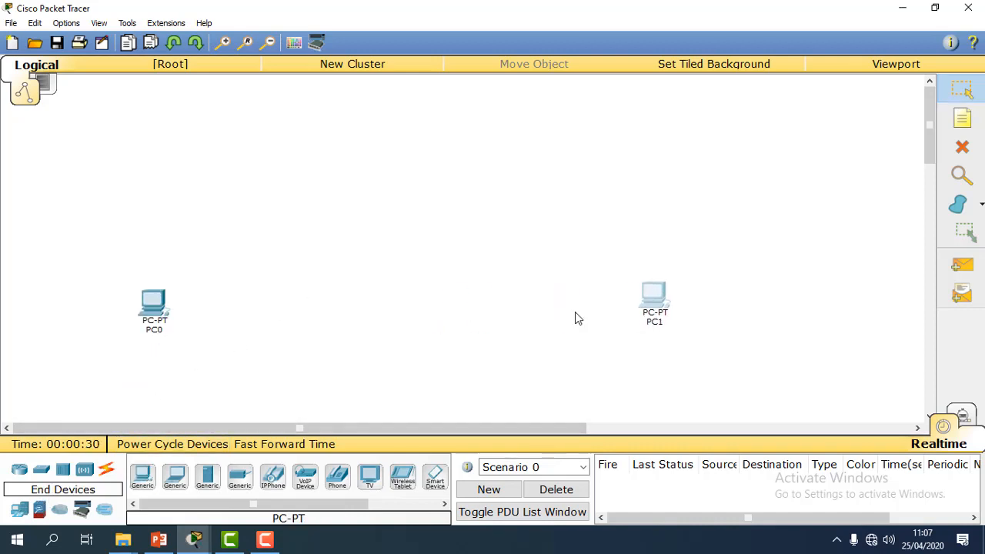
left_click_drag(162, 314, 301, 310)
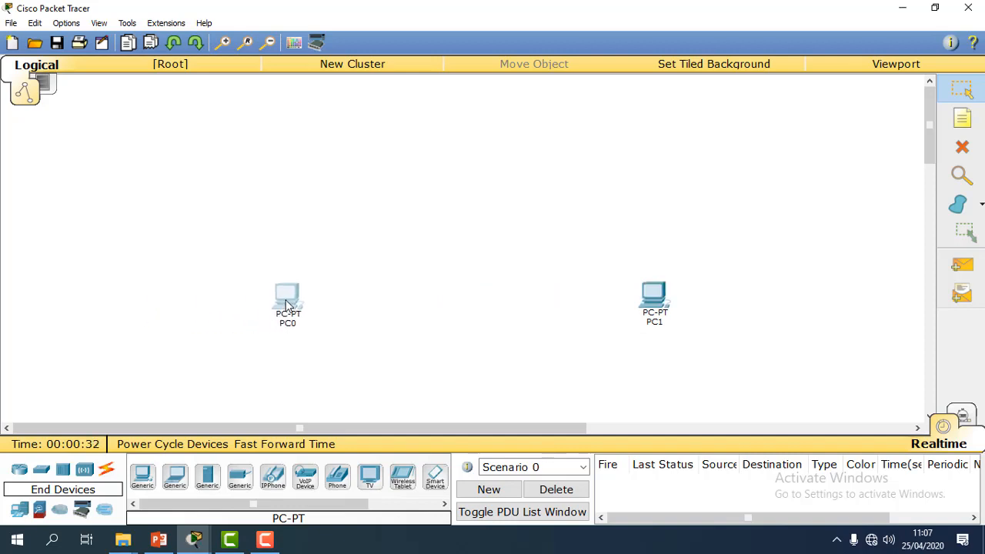
- Add three generic Router-PT routers between the PCs, arranged in a triangle with one at the apex
left_click(19, 470)
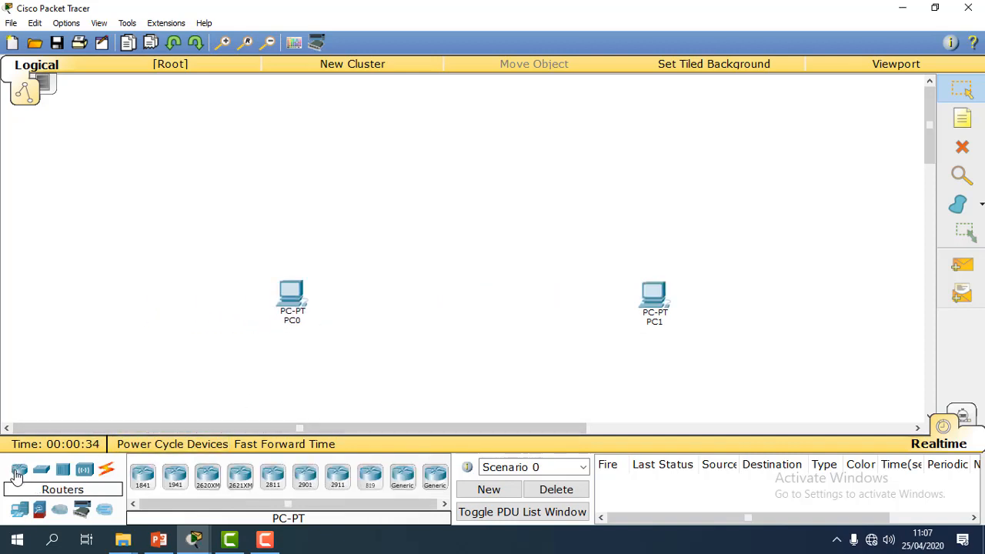
left_click_drag(174, 505, 208, 505)
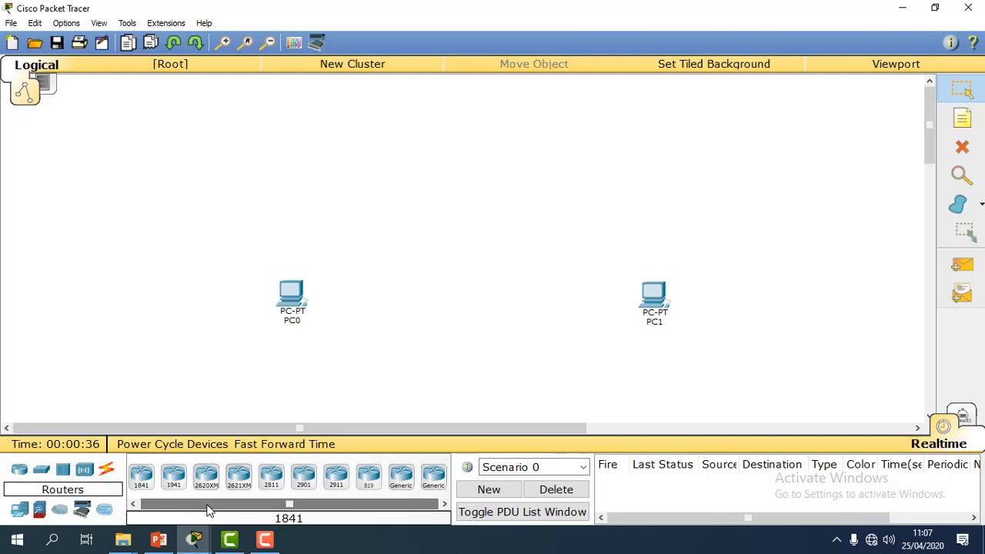
left_click(404, 477)
left_click(434, 195)
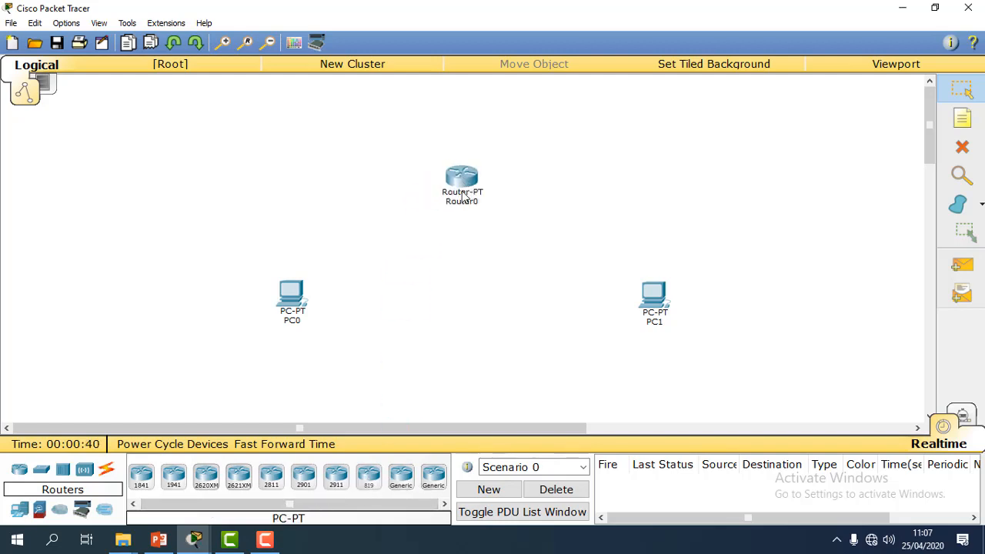
left_click_drag(463, 192, 400, 241)
left_click(401, 476)
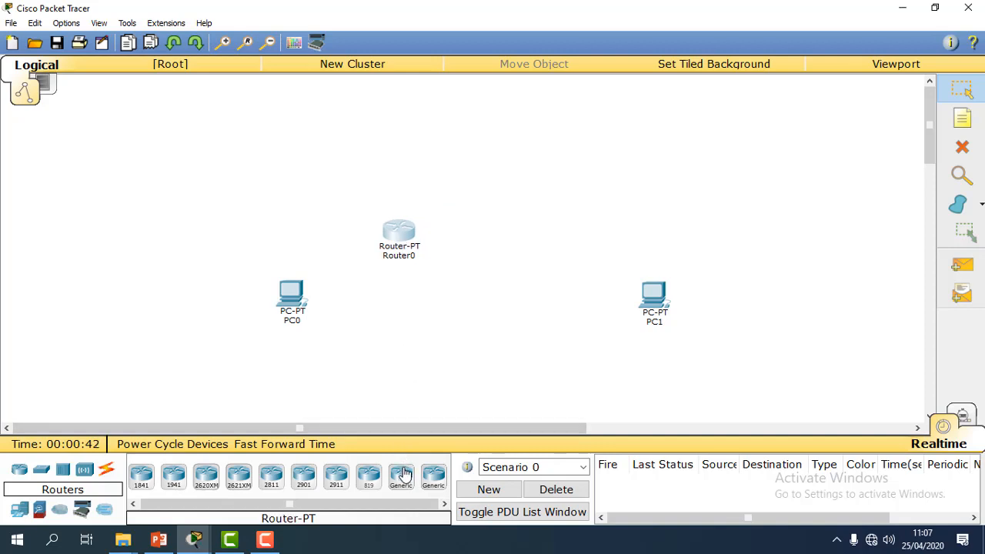
left_click(479, 188)
left_click(401, 475)
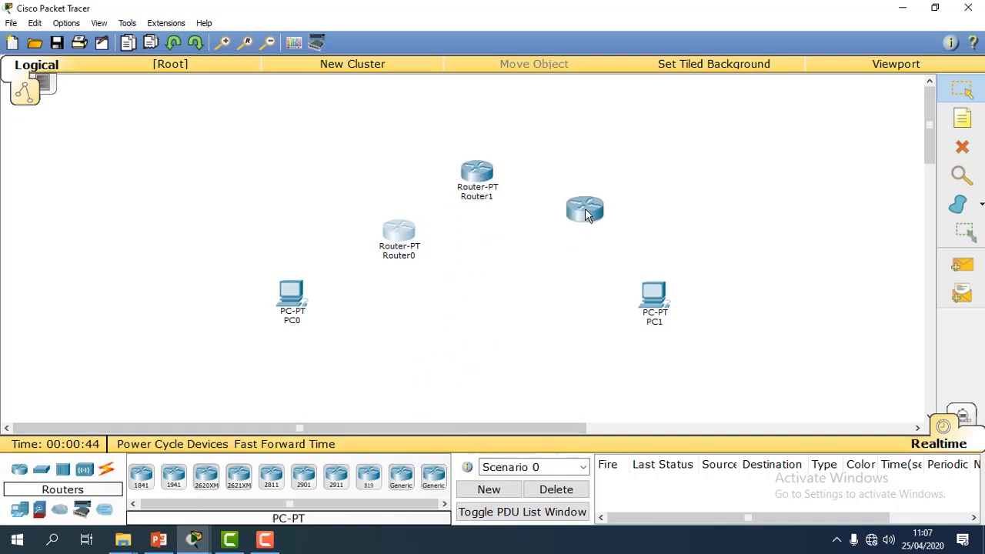
left_click_drag(474, 183, 465, 171)
left_click_drag(417, 236, 410, 240)
- Rename PC0 as "komputer 1"
left_click(294, 322)
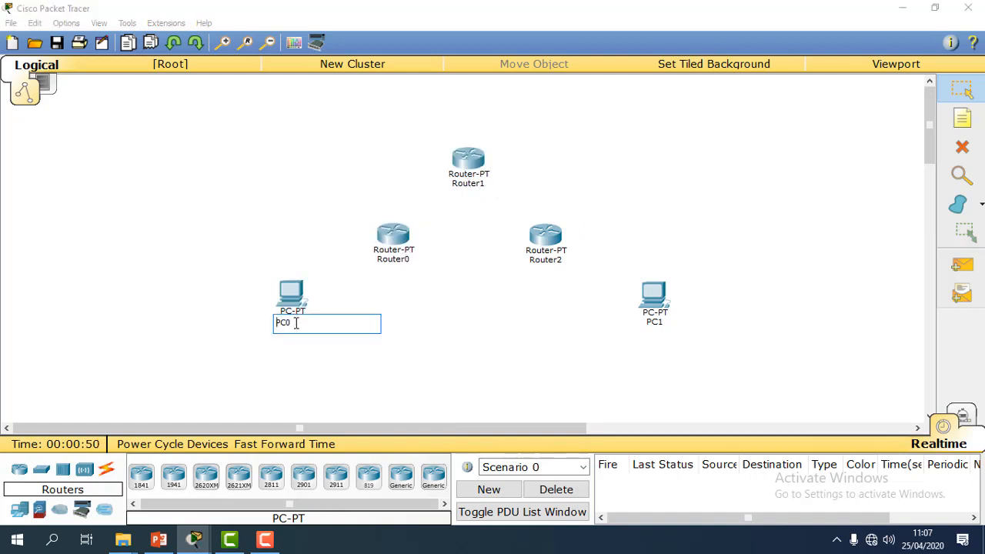
key("BackSpace")
key("BackSpace")
key("BackSpace")
type("komputer 1")
key("Return")
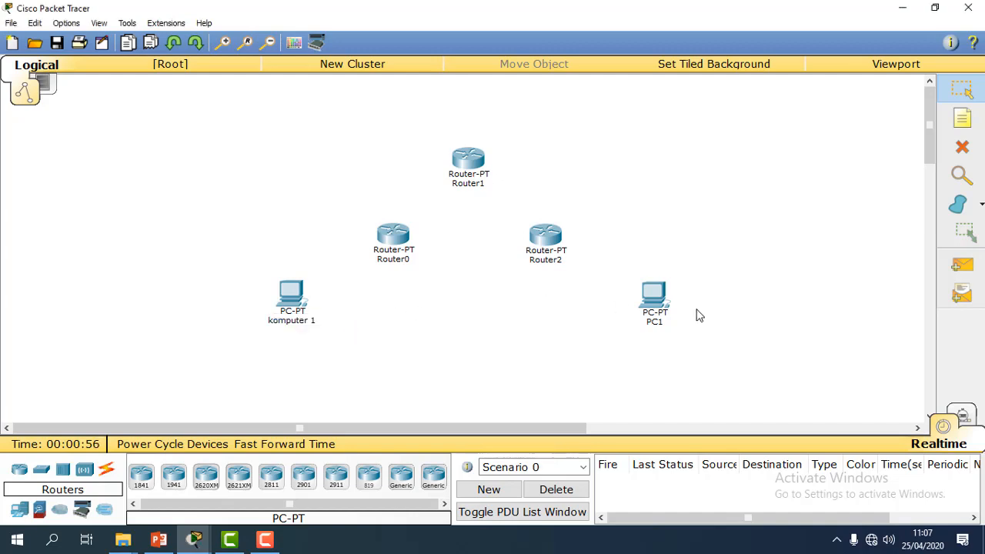
- Rename PC1 as "komputer 2"
left_click(662, 324)
left_click_drag(677, 328, 614, 327)
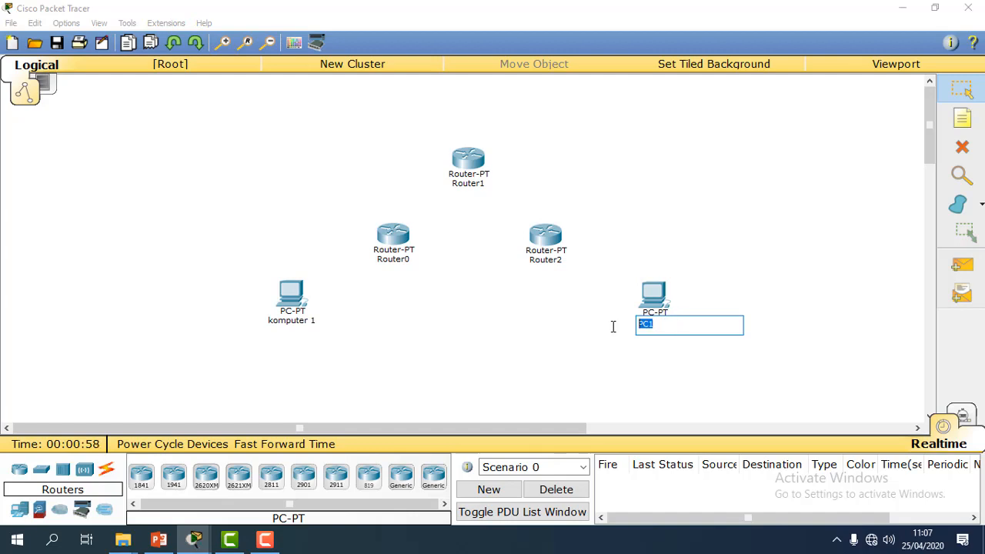
type("komputer 2")
left_click(753, 277)
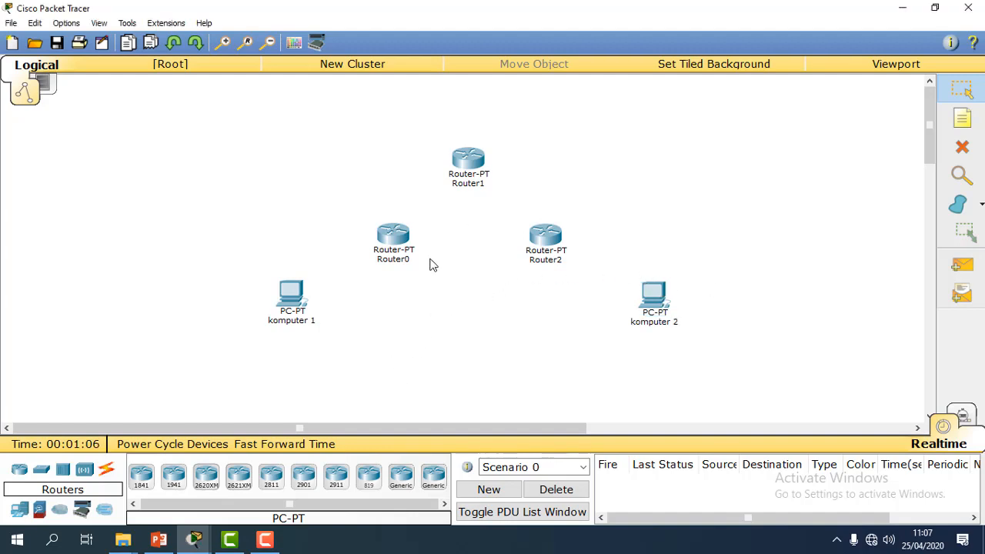
- Try to rename the router nearest komputer 1 as Router1
left_click(403, 259)
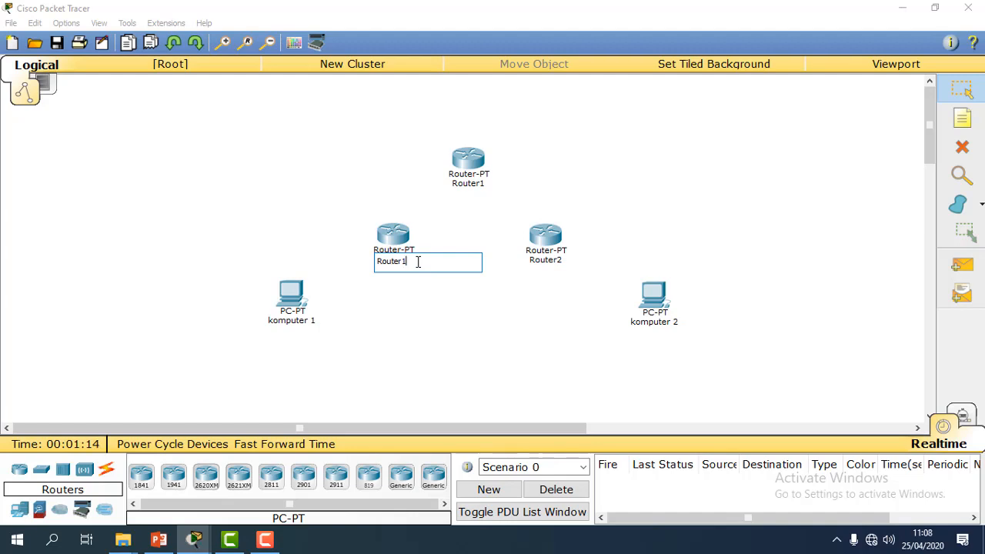
left_click(539, 262)
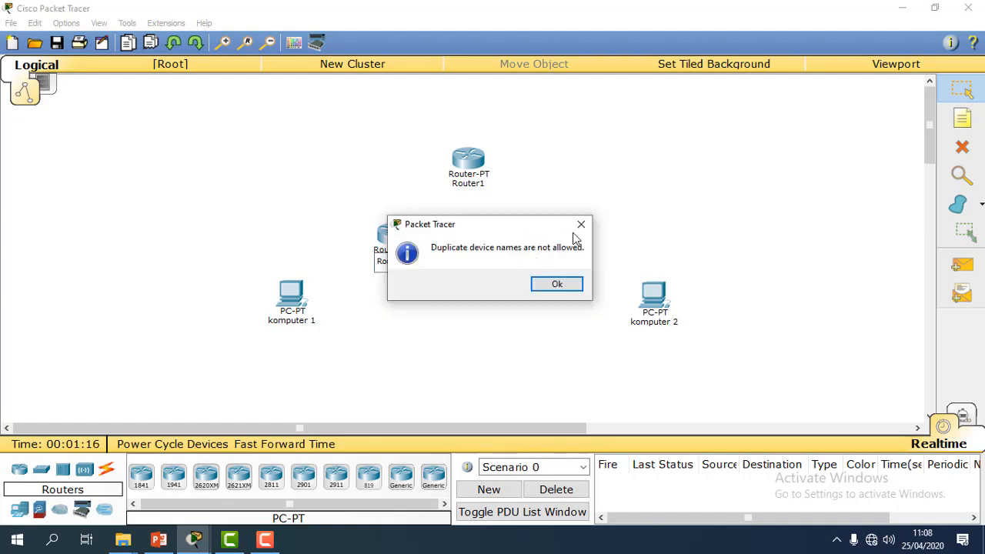
left_click(581, 224)
- Rename the routers in sequence: Router3 nearest komputer 2, Router2 at the apex, and Router1 nearest komputer 1
left_click(561, 262)
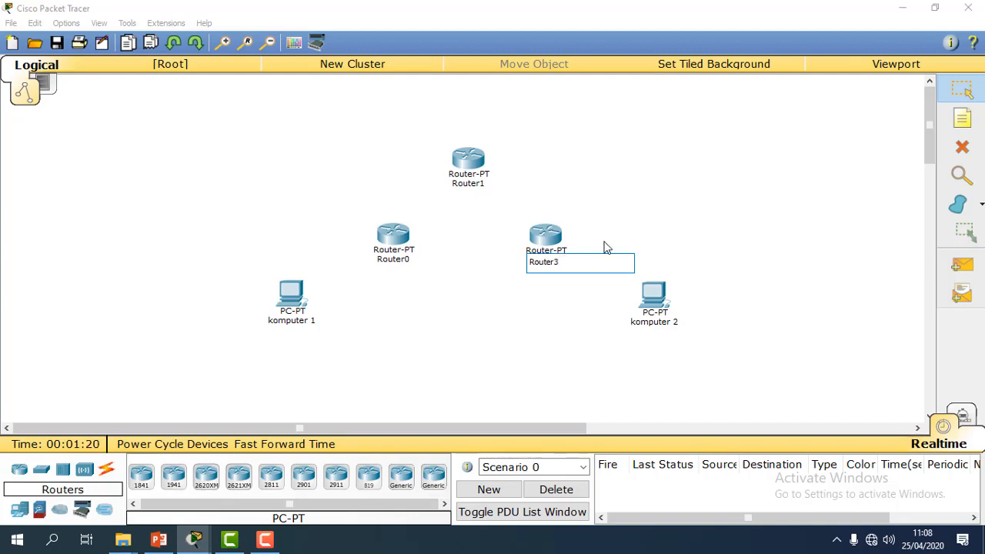
left_click(493, 218)
left_click(476, 185)
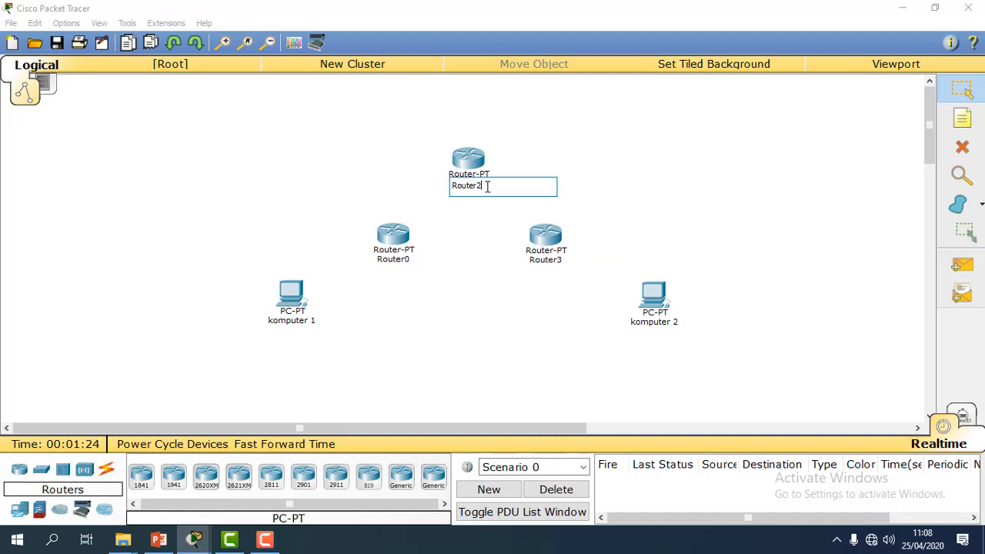
left_click(458, 280)
left_click(396, 260)
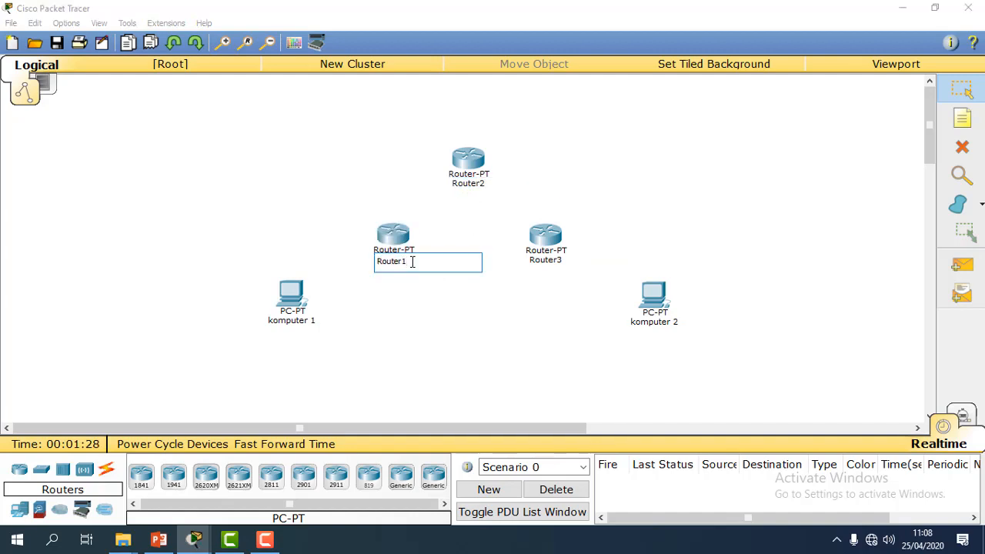
left_click(660, 235)
- Connect komputer 1's FastEthernet0 to Router1's FastEthernet0/0 with a copper cross-over cable
left_click(106, 469)
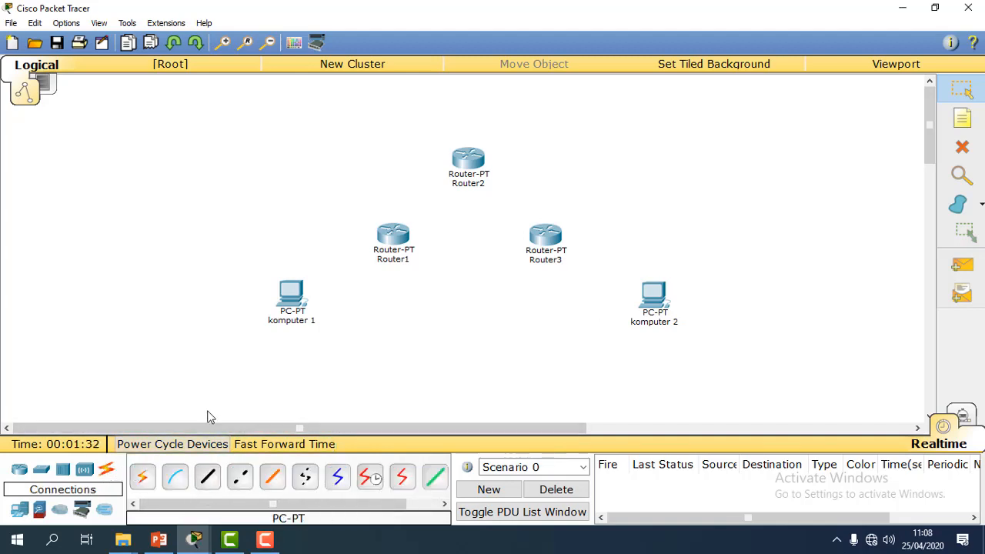
left_click(239, 478)
left_click(293, 297)
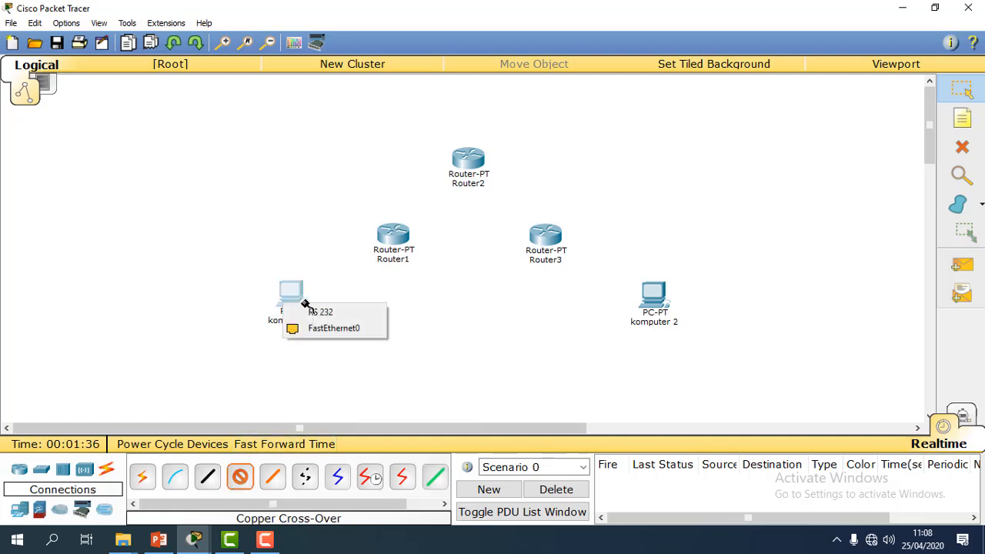
left_click(327, 329)
left_click(390, 234)
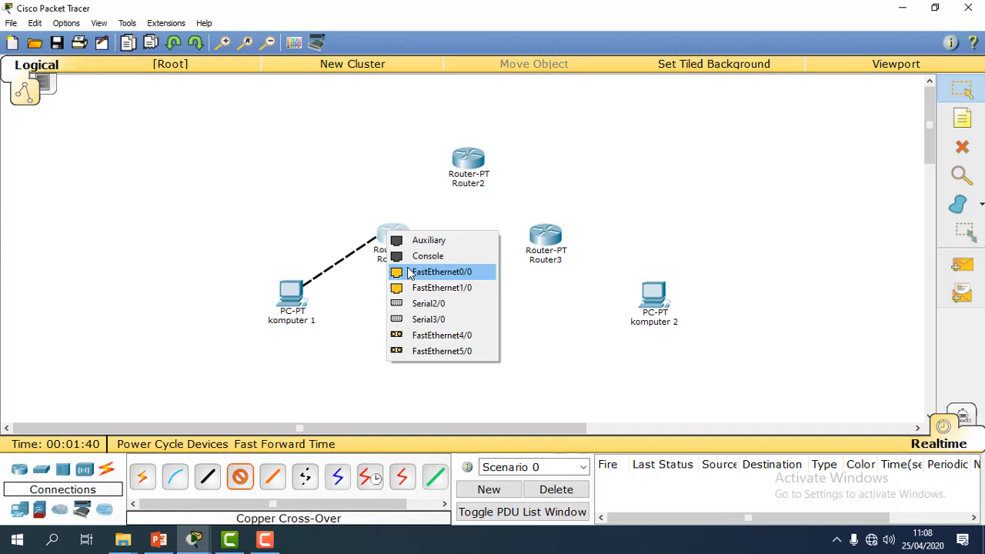
left_click(410, 274)
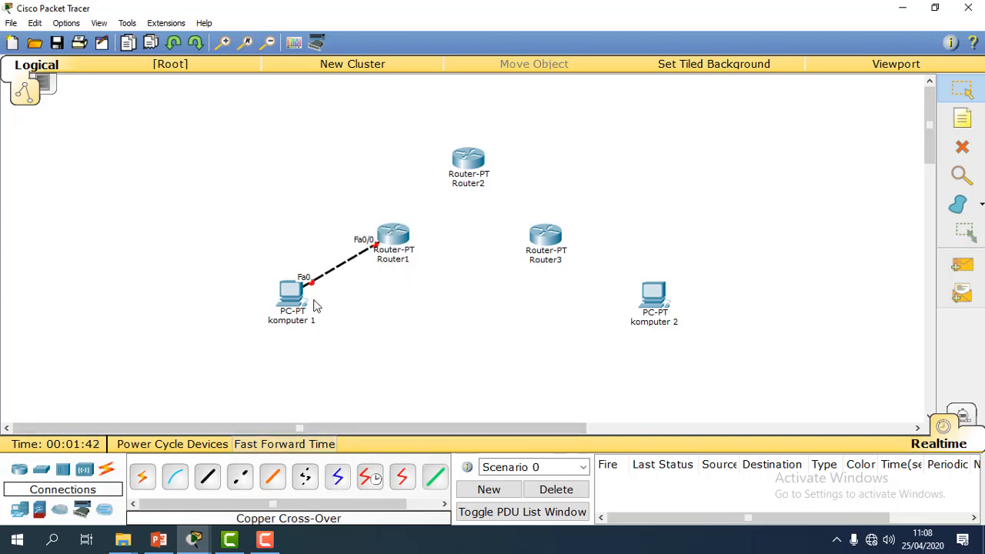
- Connect komputer 2's FastEthernet0 to Router3's FastEthernet0/0 with a copper cross-over cable
left_click(241, 479)
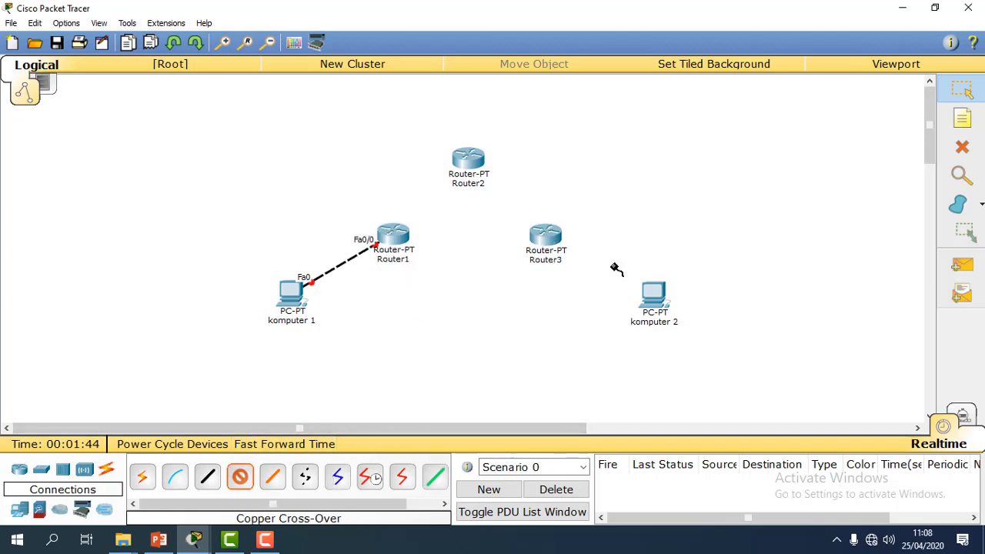
left_click(661, 308)
left_click(693, 326)
left_click(558, 242)
left_click(585, 281)
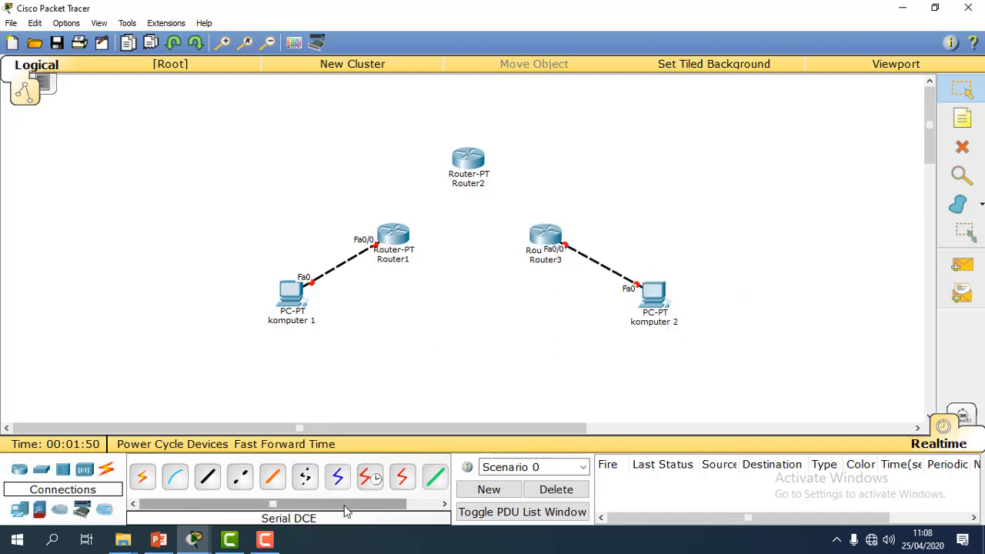
- Link Router1's Serial2/0 to Router2's Serial2/0 with a Serial DCE cable, starting from Router1
left_click_drag(346, 505, 369, 508)
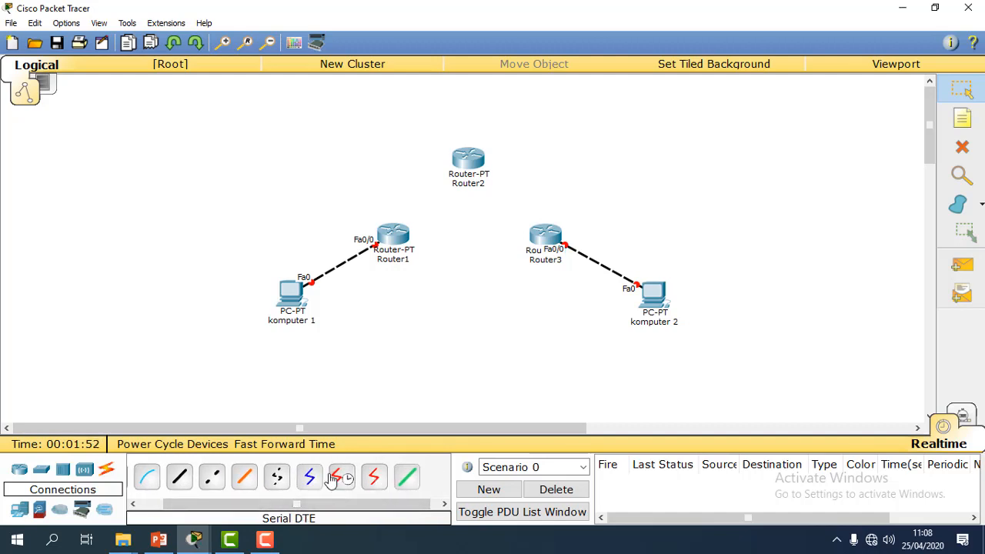
left_click(341, 479)
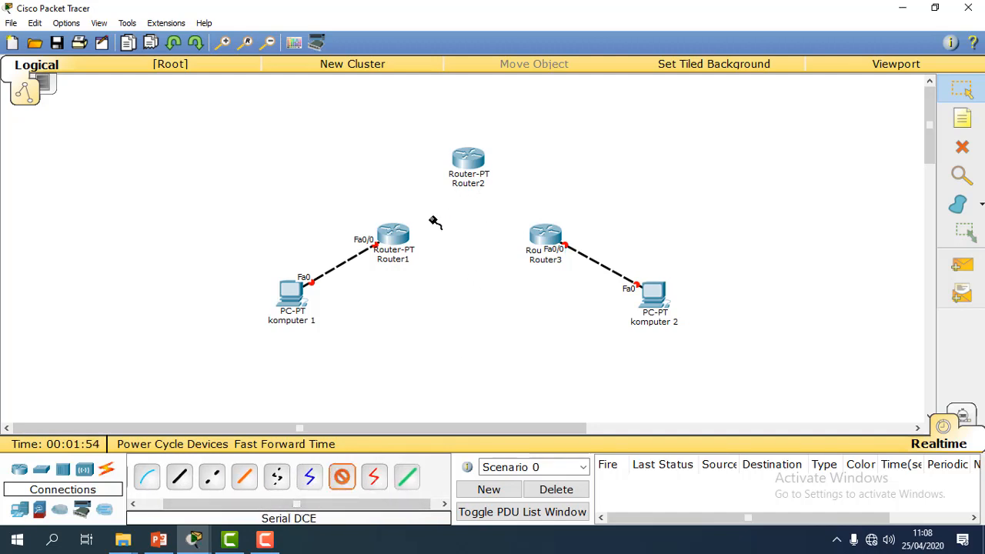
left_click(396, 241)
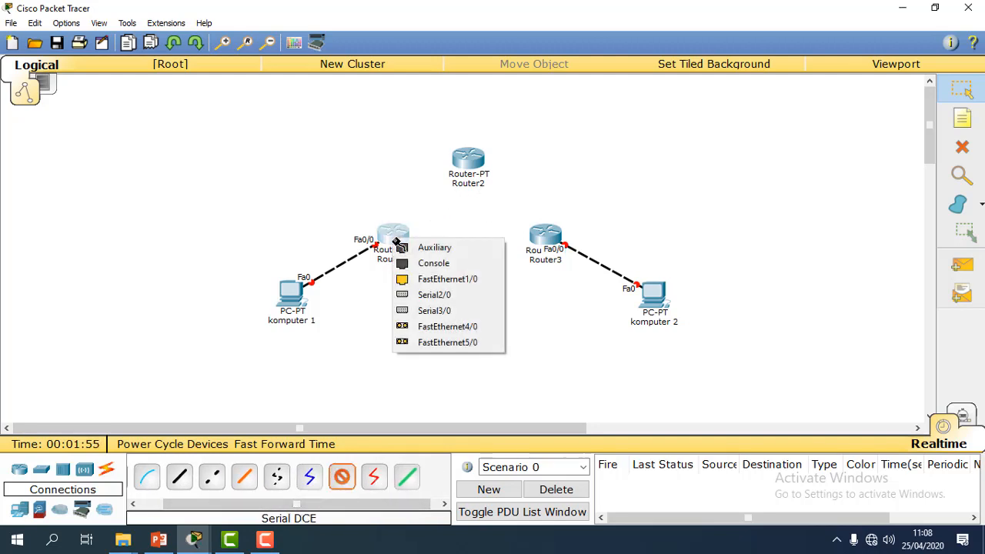
left_click(424, 298)
left_click(466, 159)
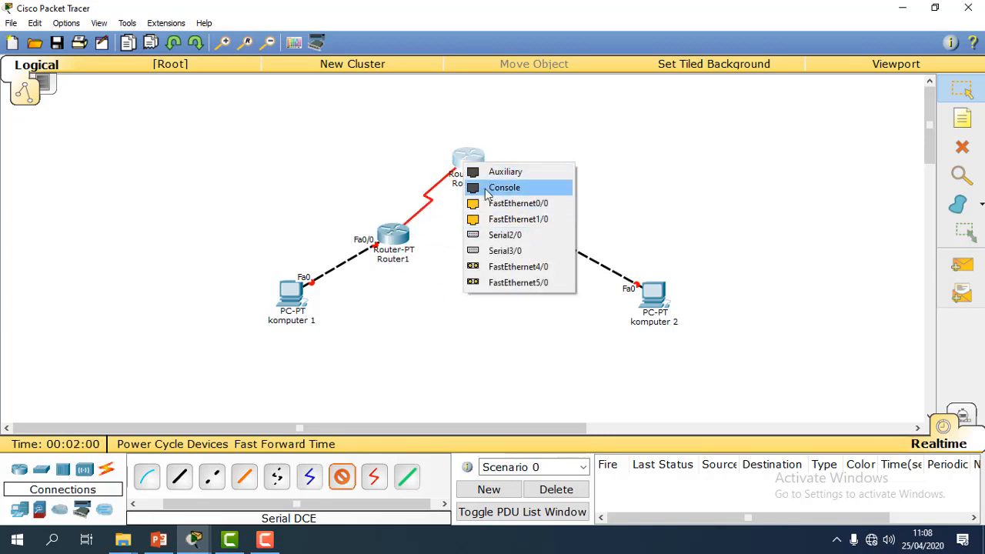
left_click(496, 237)
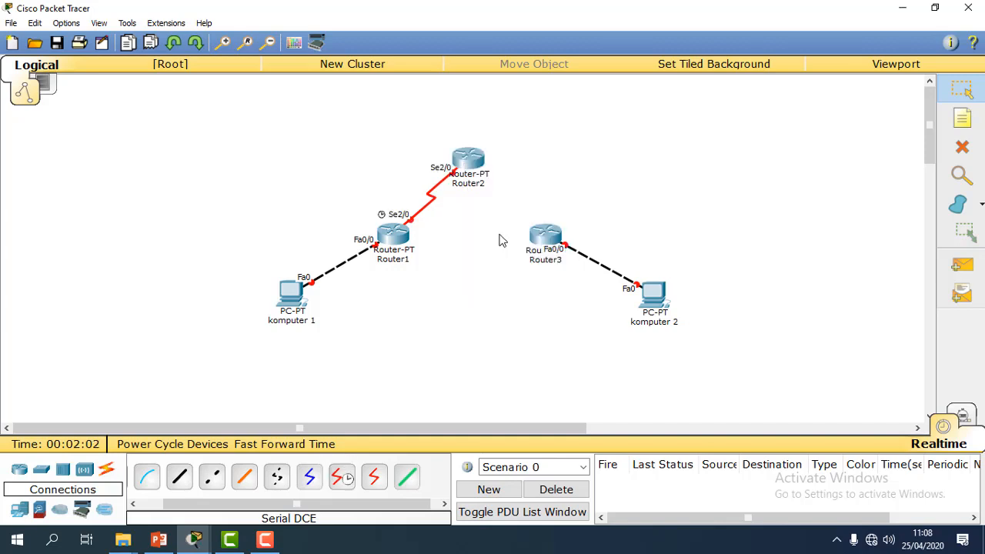
- Link Router2's Serial3/0 to Router3's Serial2/0 with a Serial DCE cable, starting from Router2
left_click(341, 477)
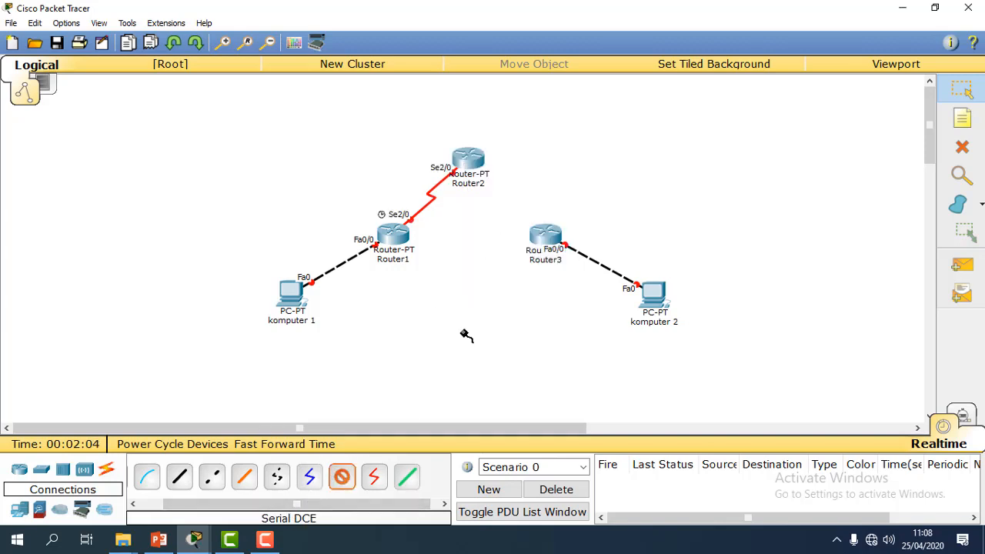
left_click(469, 169)
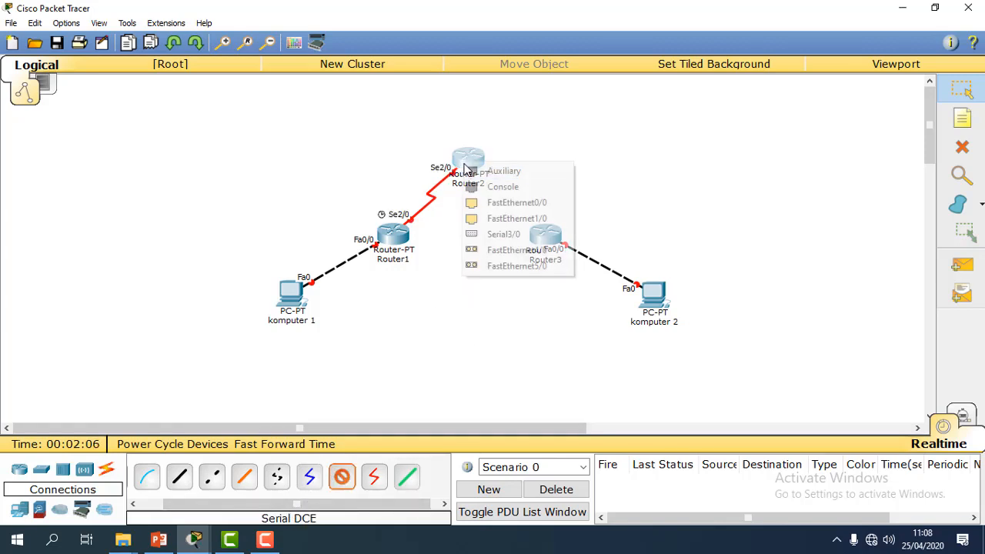
left_click(502, 234)
left_click(541, 235)
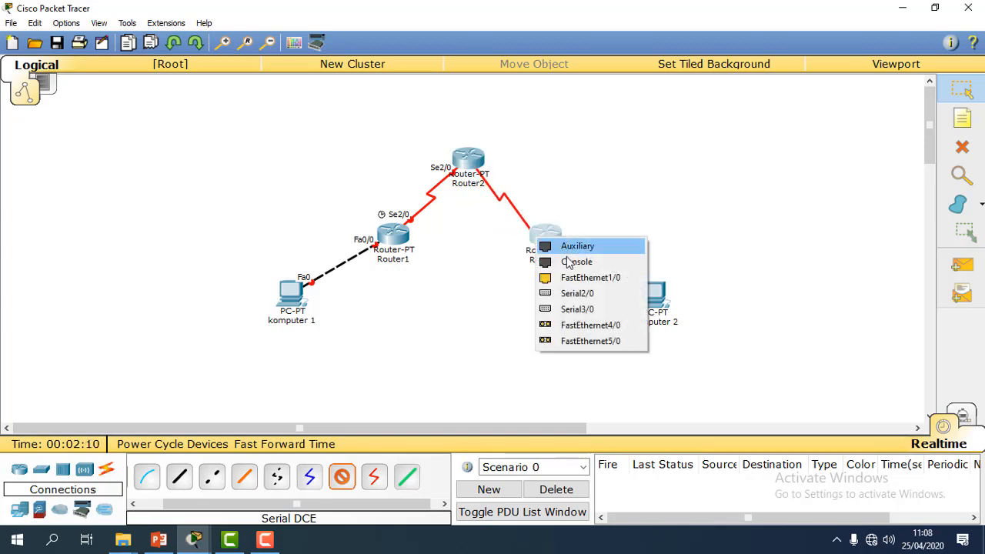
left_click(575, 293)
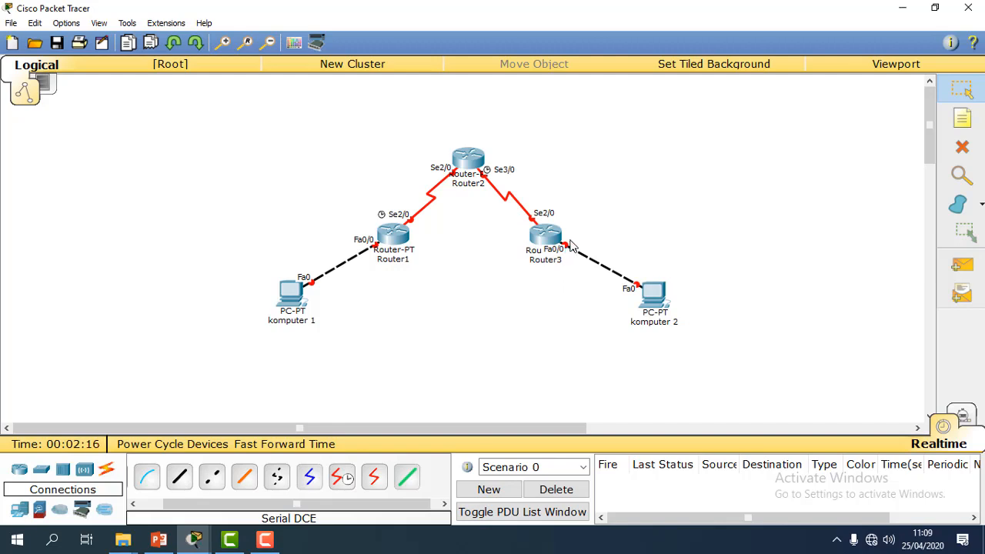
- Add a note reading 192.168.1.2/24 and position it directly below the komputer 1 label
left_click(958, 127)
left_click(283, 348)
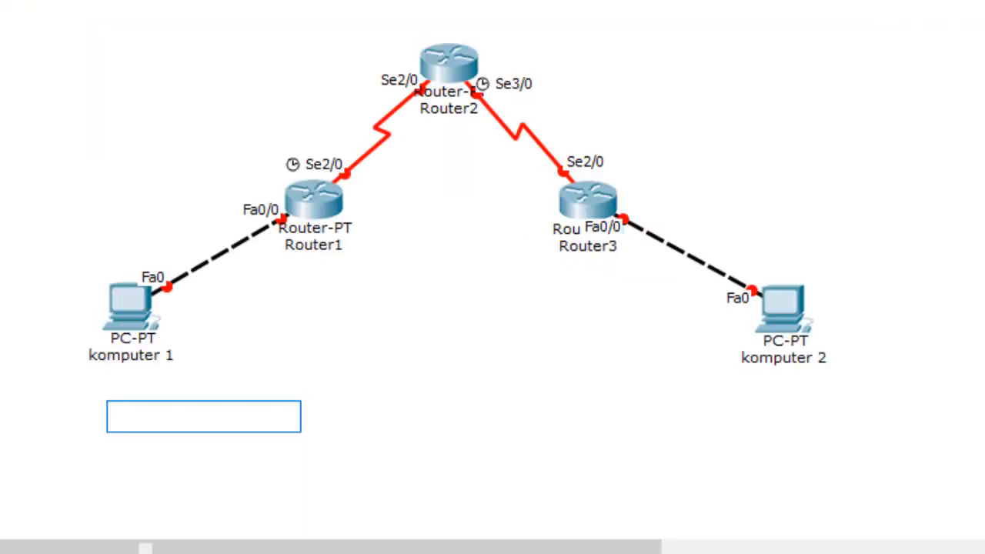
type("19")
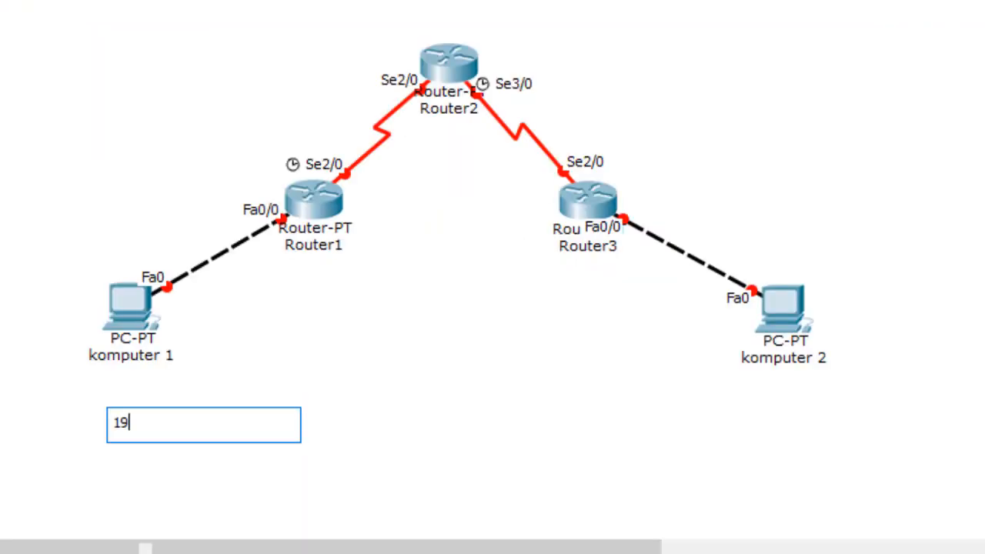
type("2.168.1.2/24")
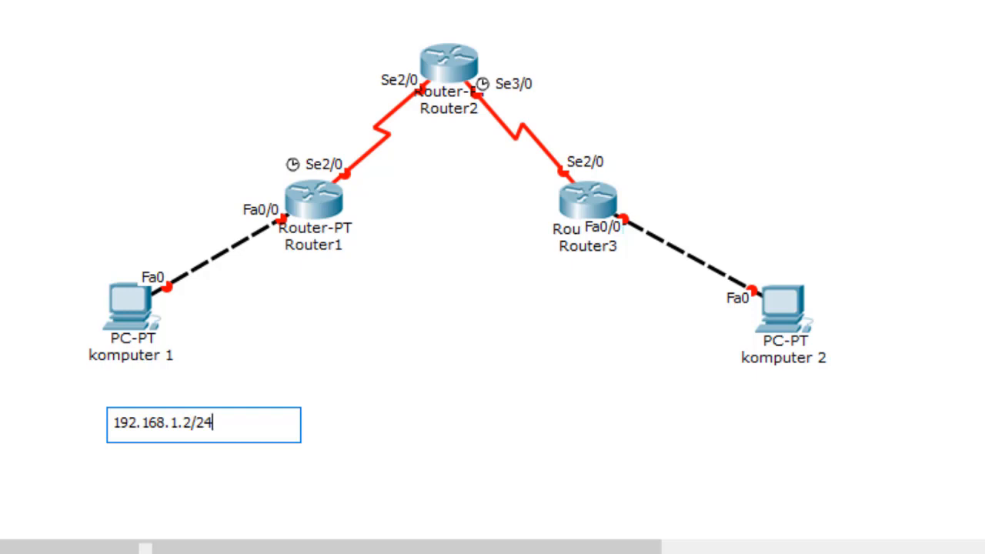
left_click(958, 75)
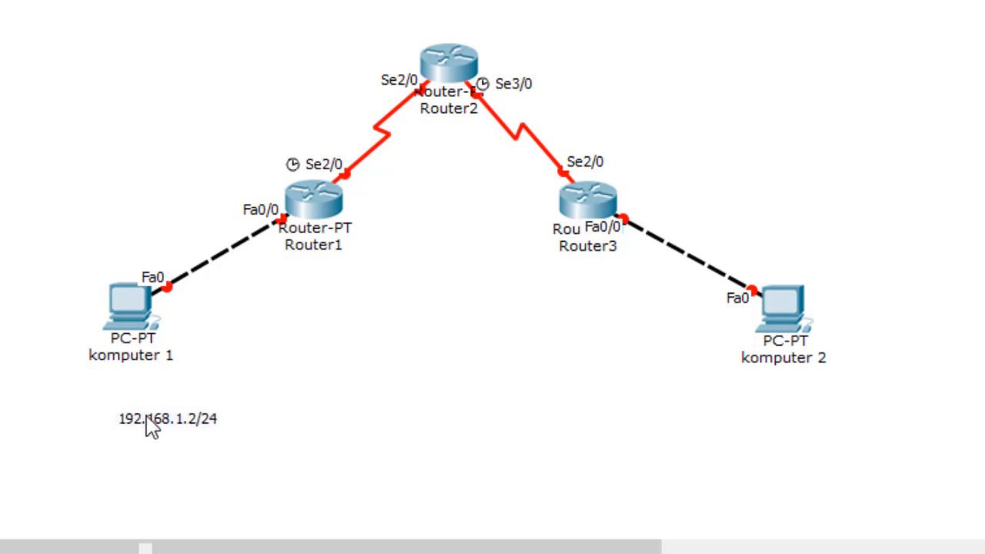
left_click_drag(146, 420, 119, 377)
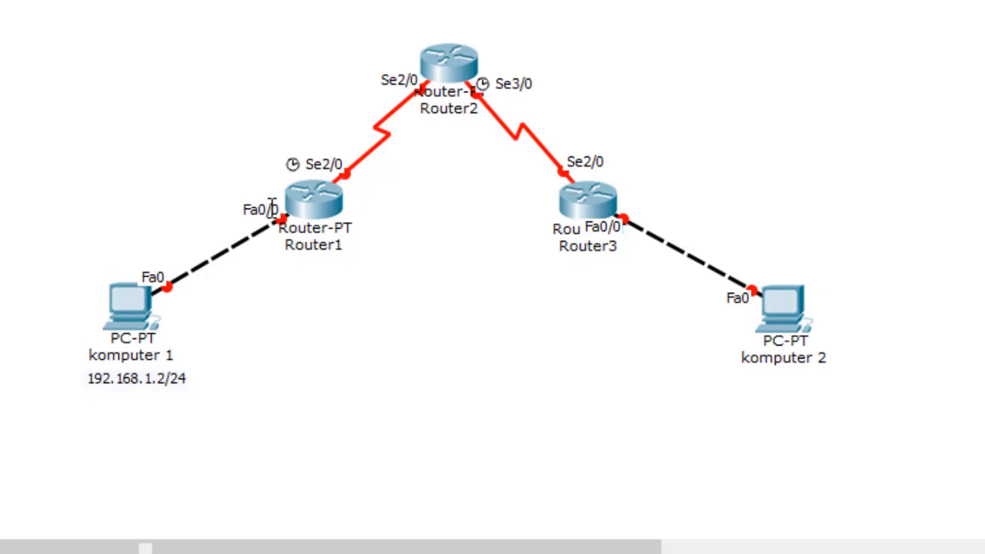
- Add a note reading 192.168.1.1/24 and place it beside Router1's Fa0/0 port label, clear of the router
left_click(219, 199)
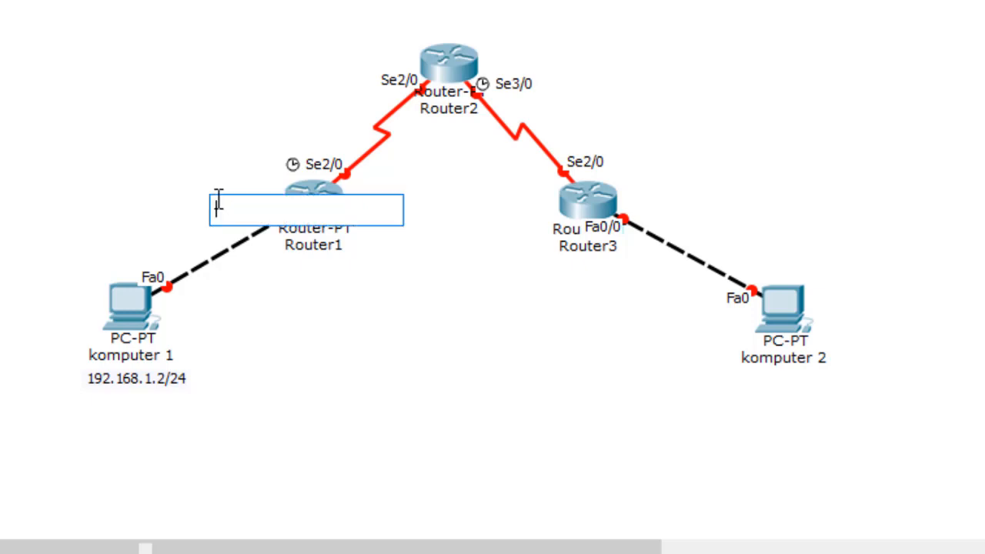
type("192")
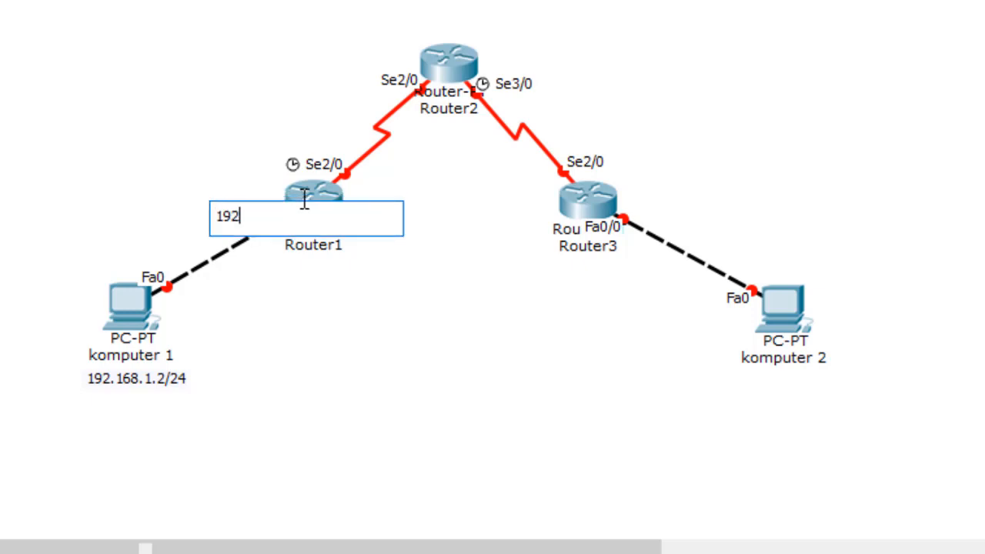
type(".168.1.1/24")
key("Return")
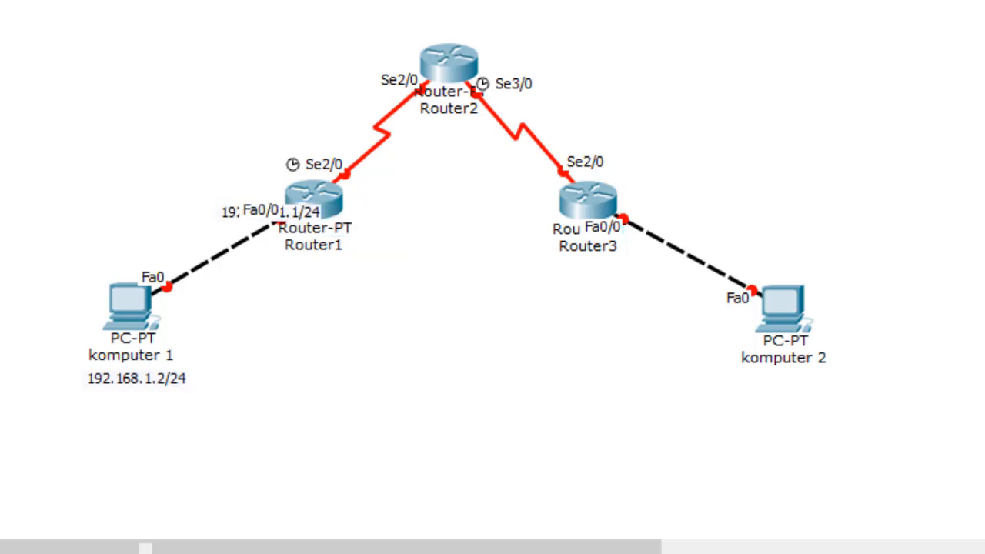
left_click_drag(285, 209, 195, 198)
left_click(335, 291)
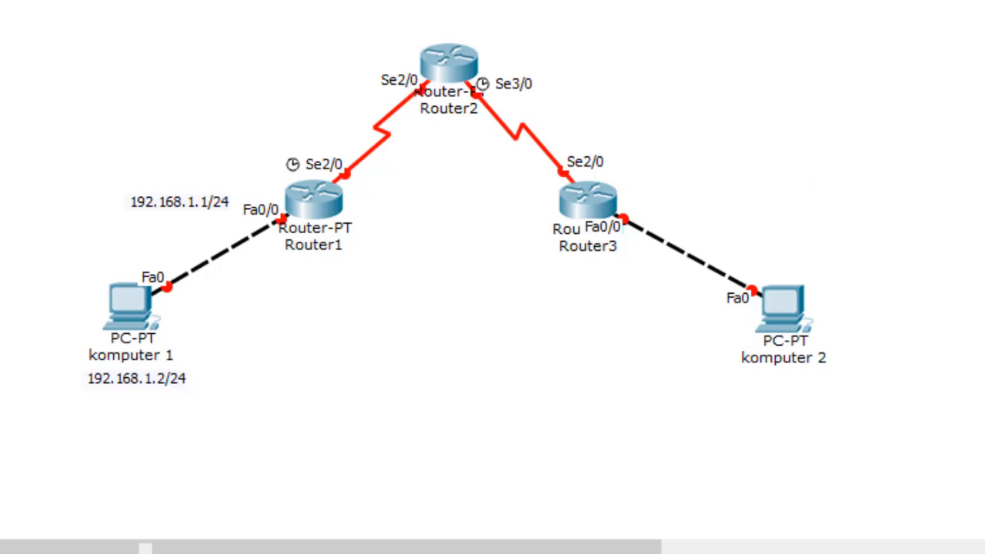
- Add a note reading 100.100.100.1/30 and place it just above Router1's Se2/0 port label
left_click(230, 149)
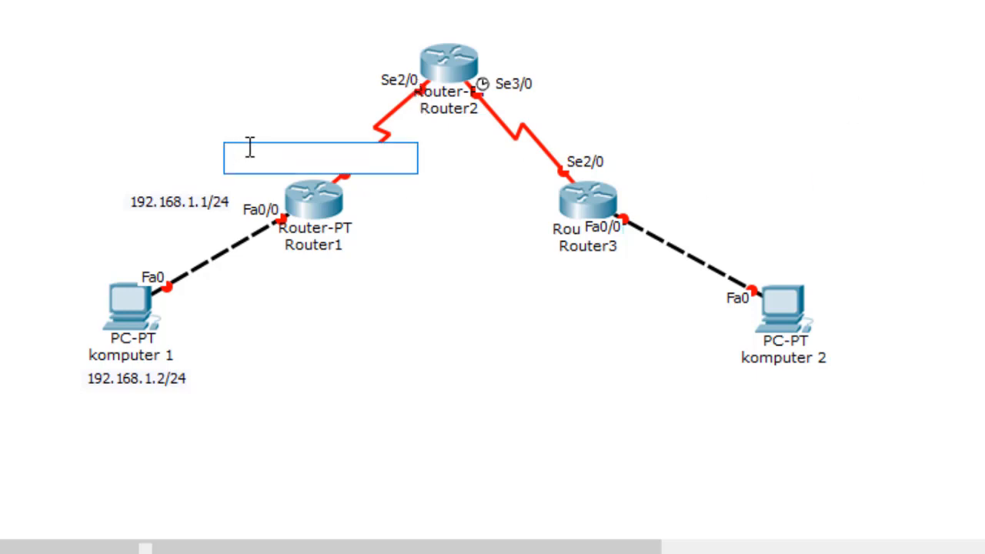
type("0100")
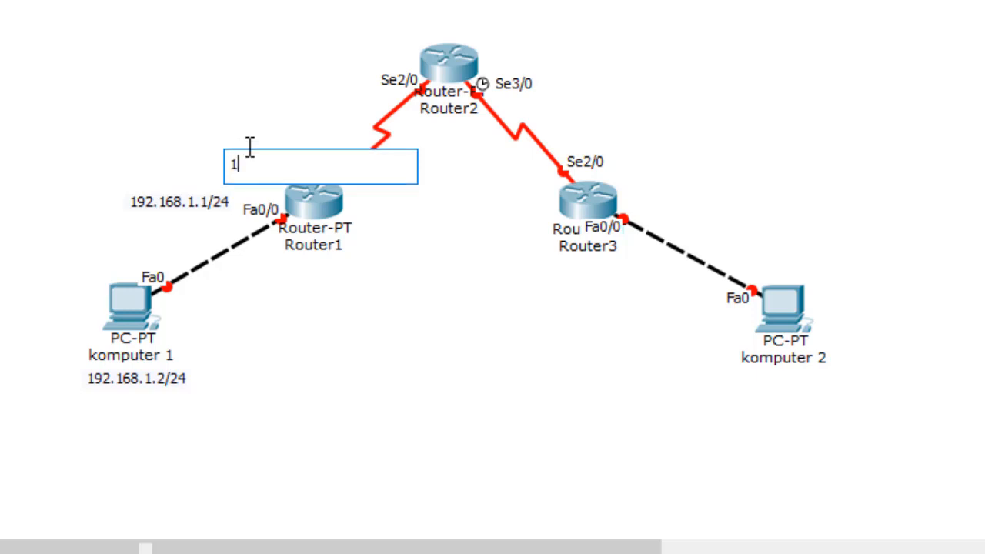
type(".100")
type(".100")
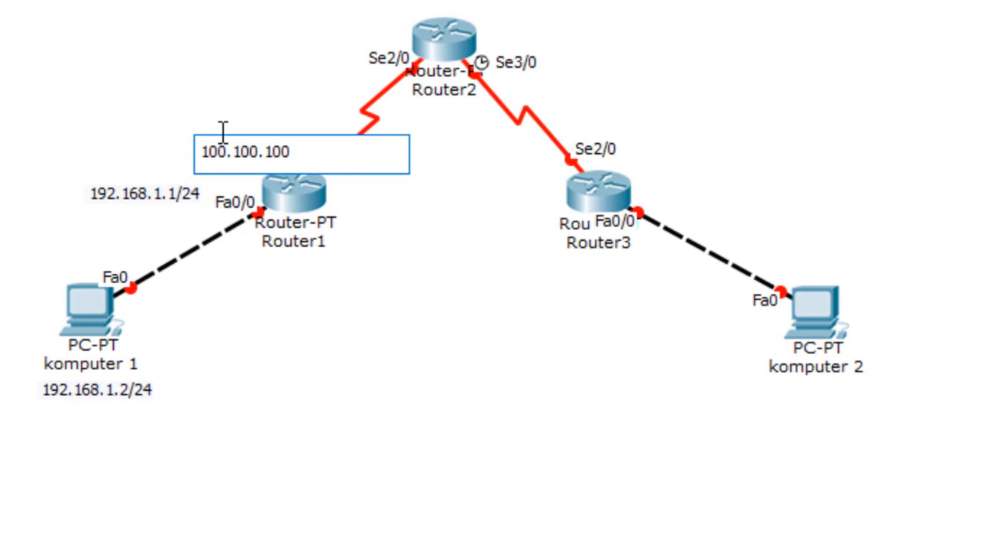
type(".1/30")
key("Escape")
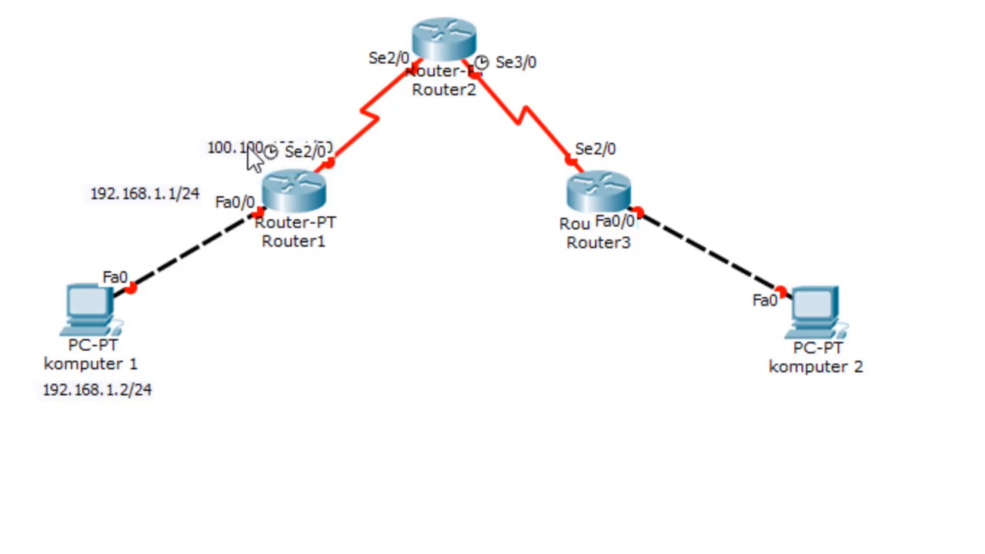
left_click_drag(231, 146, 191, 122)
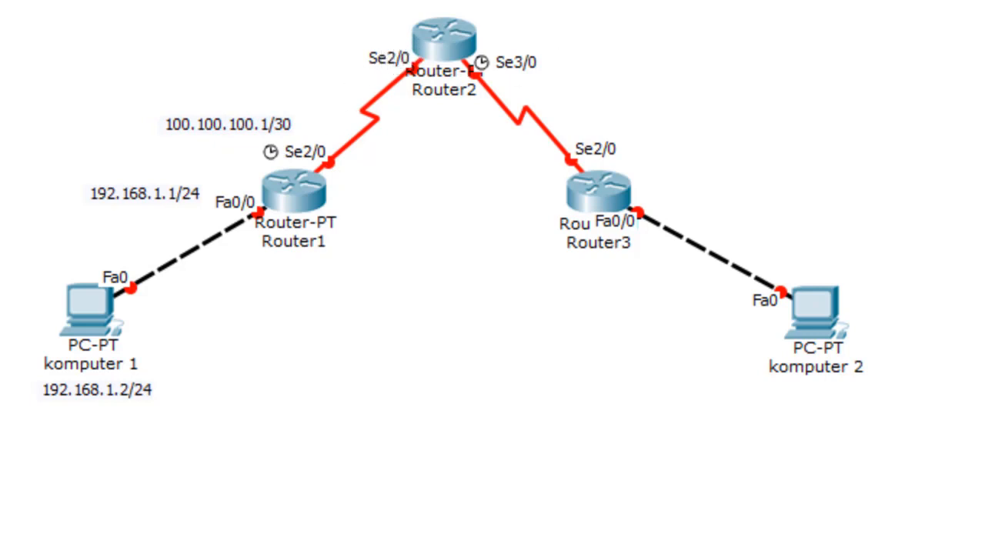
- Add a note reading 100.100.100.2/30 and place it near Router2's Se2/0 port label, clear of the router
left_click(329, 23)
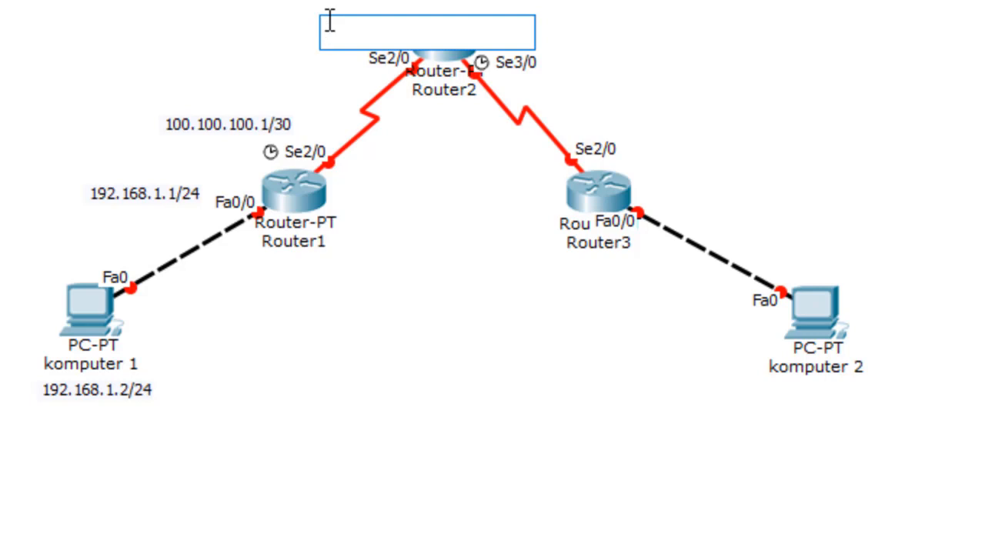
type("100.100.")
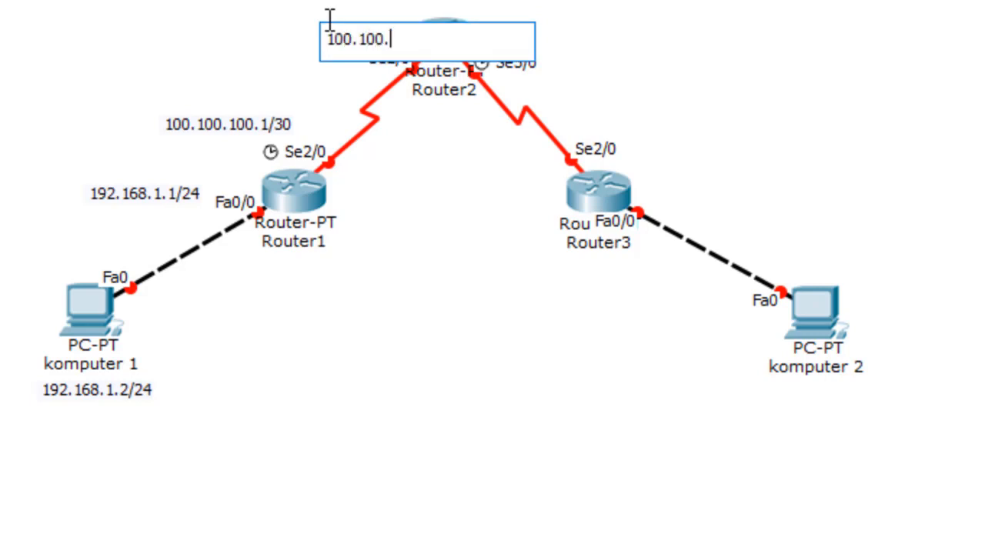
type("100.2/2")
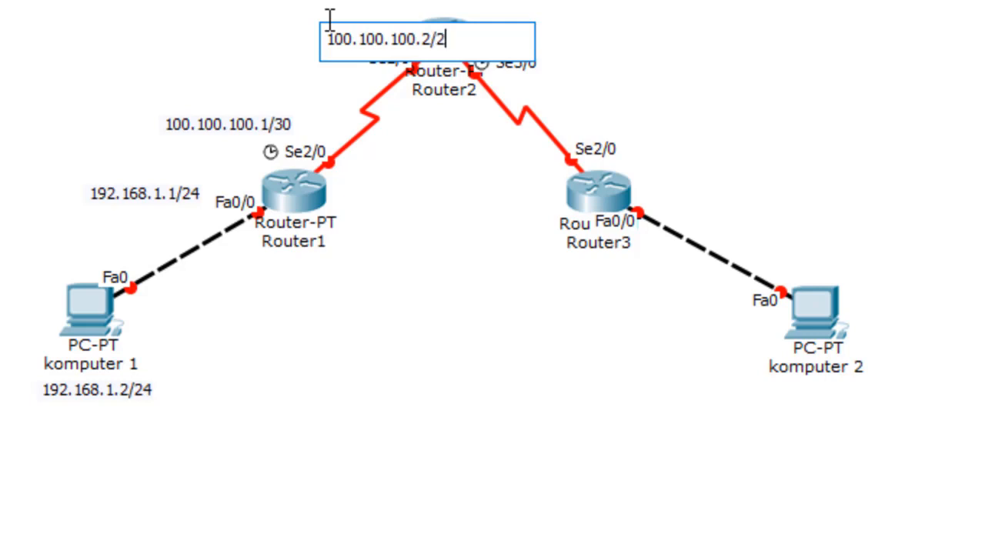
key("BackSpace")
type("30")
key("Return")
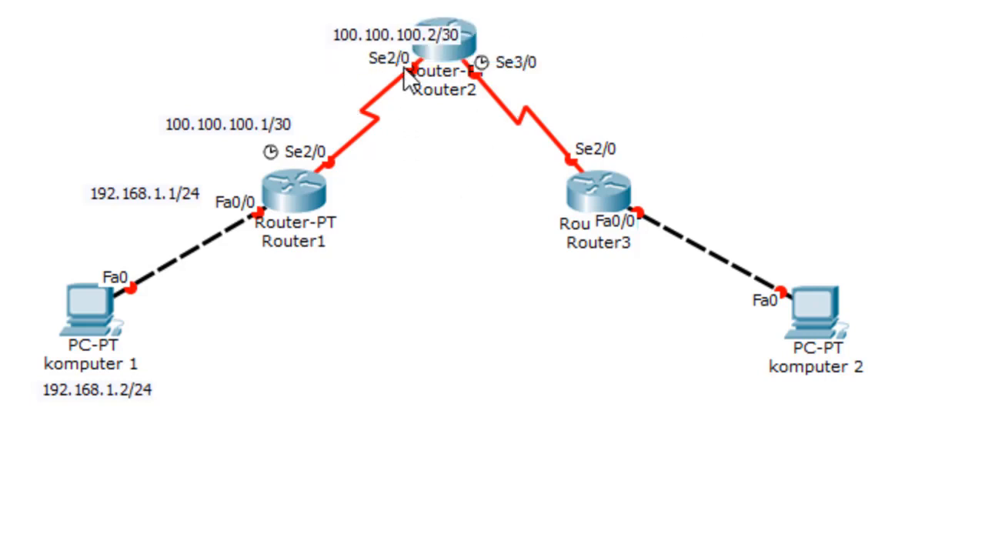
left_click_drag(383, 36, 308, 24)
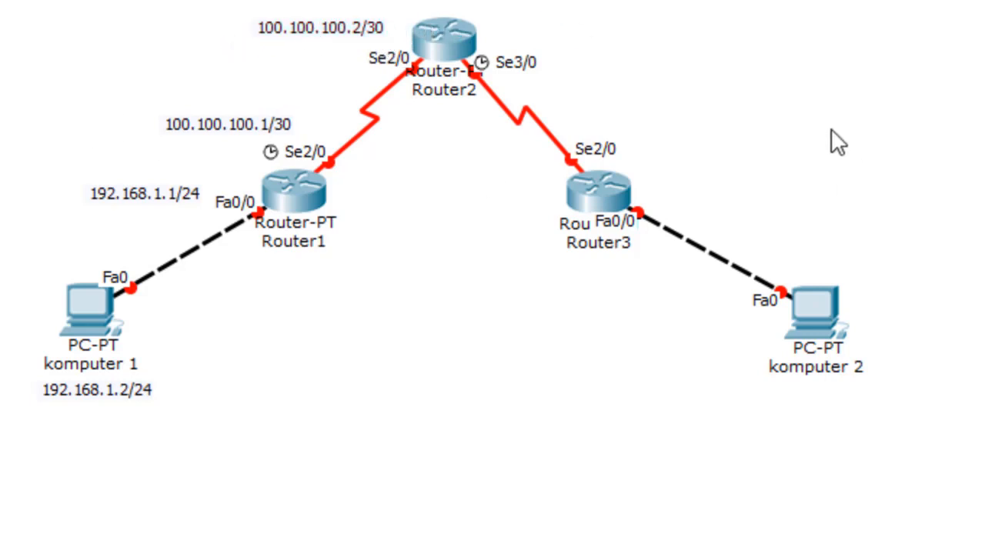
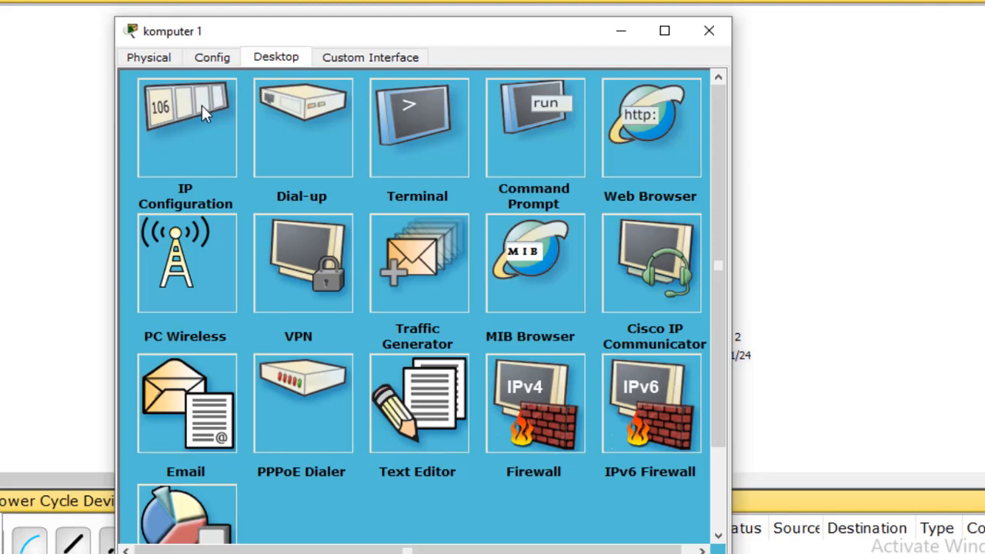
- Give komputer 1 the static IP address 192.168.1.2 with subnet mask 255.255.255.0, and close its window
left_click(204, 112)
left_click(308, 166)
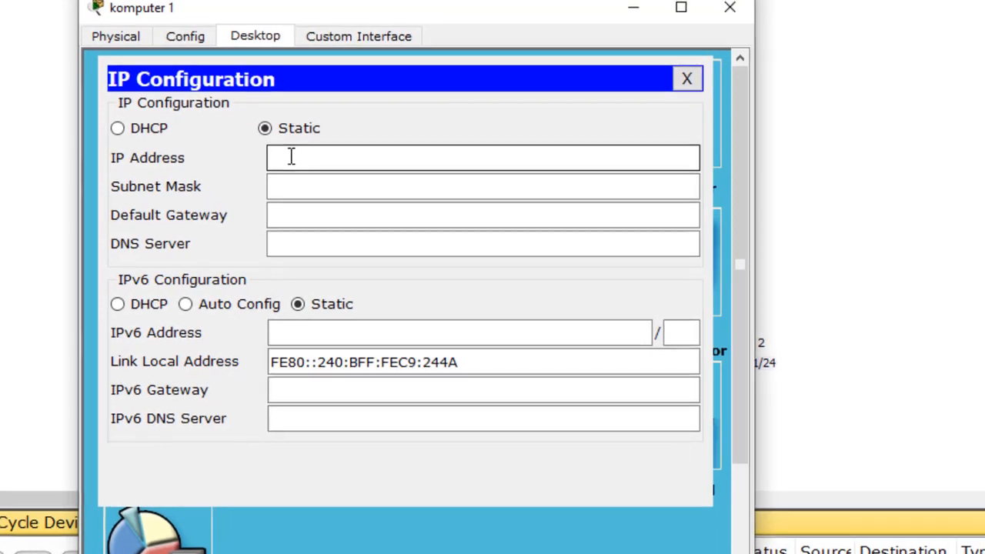
type("192")
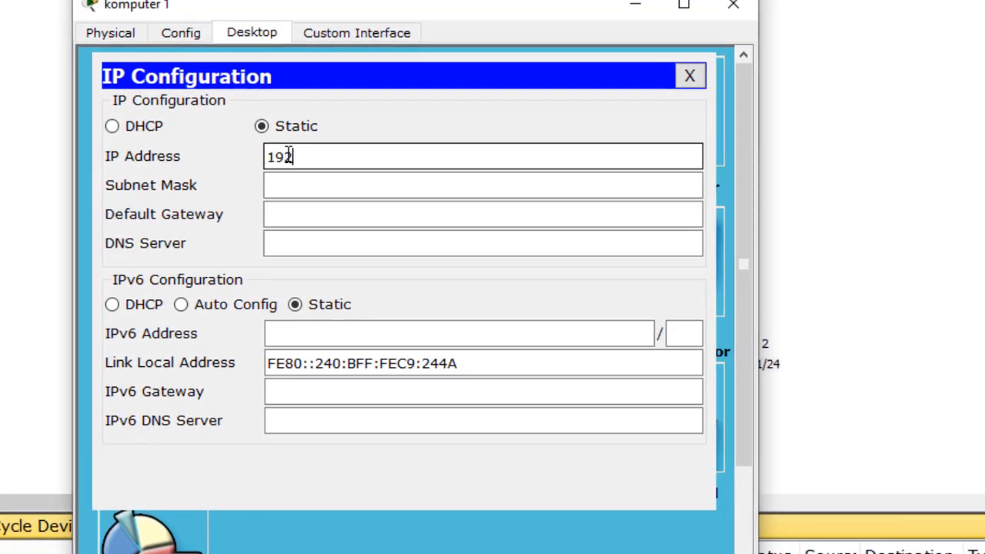
type(".168.1.2")
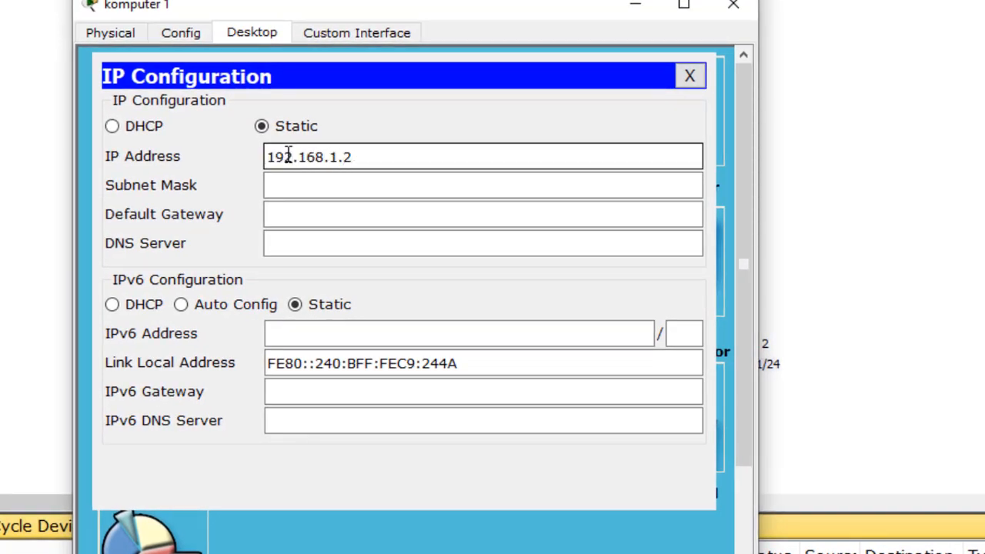
left_click(293, 184)
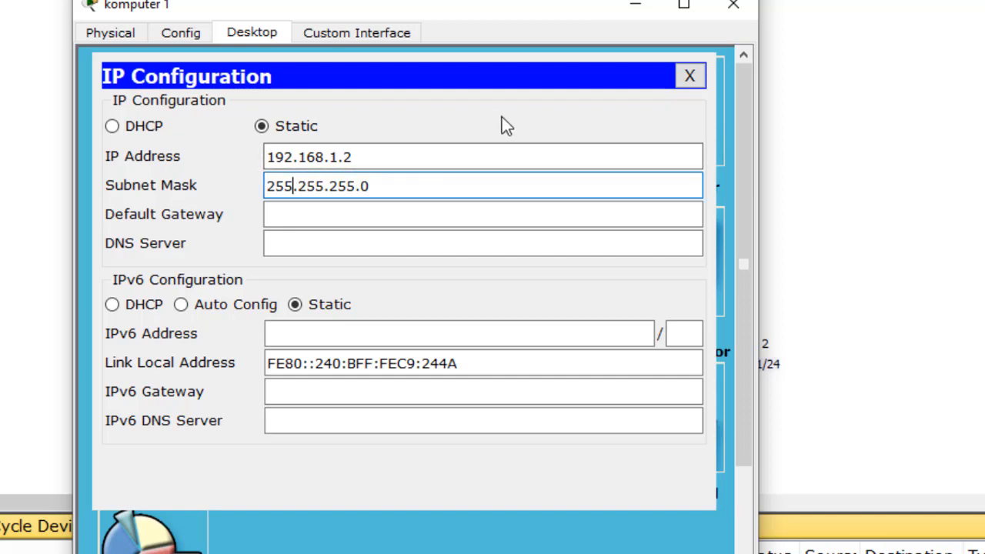
left_click(735, 11)
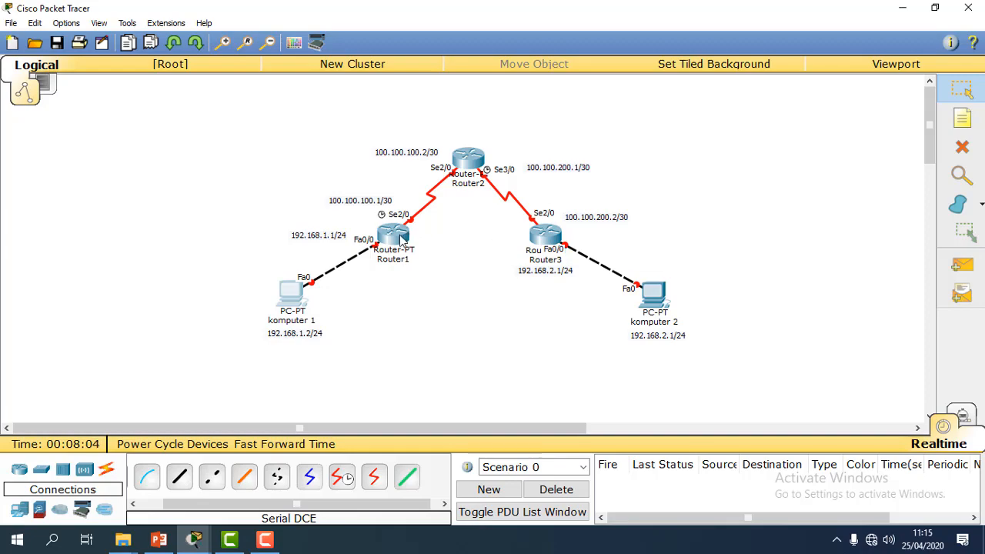
- Open Router1's command line and answer no to the initial configuration dialog to reach the Router> prompt
left_click(399, 237)
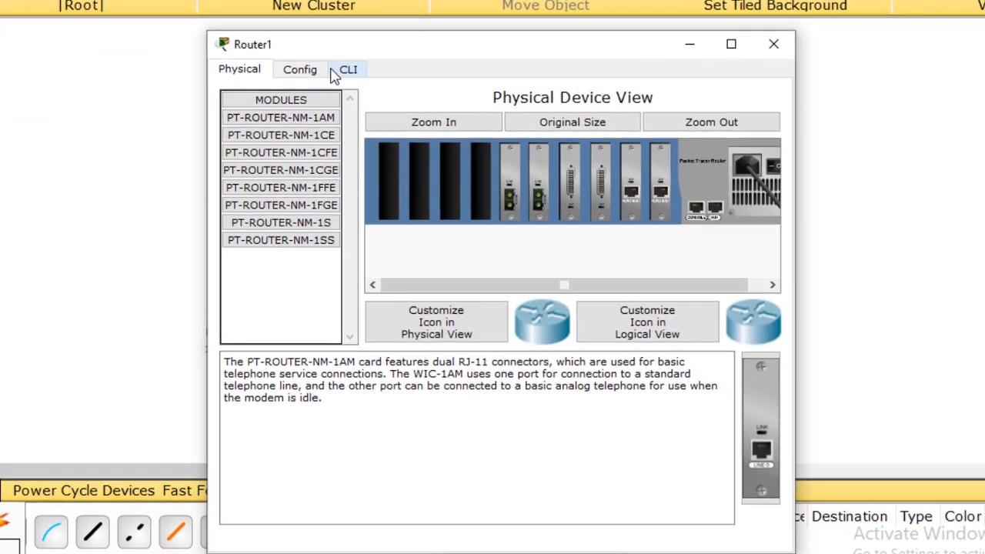
left_click(368, 104)
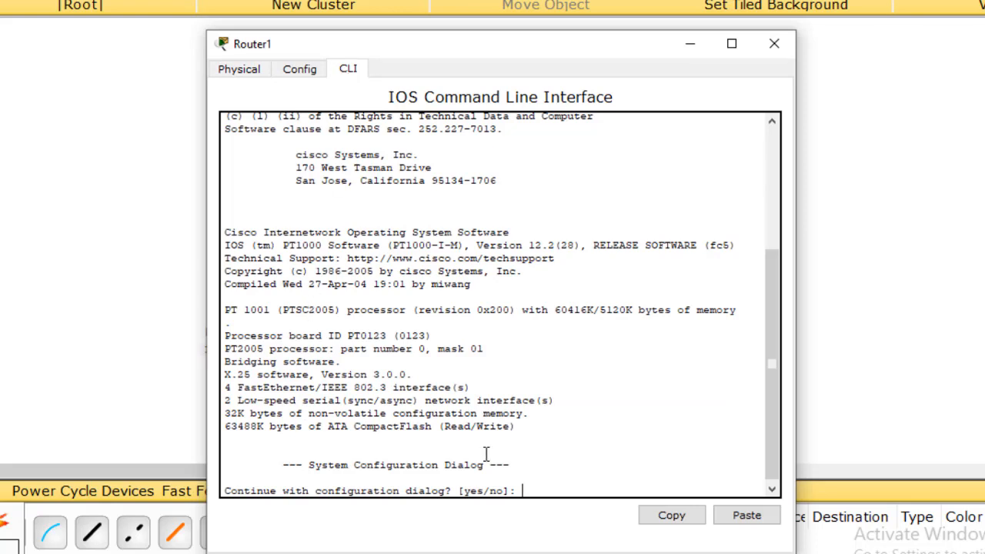
key("Return")
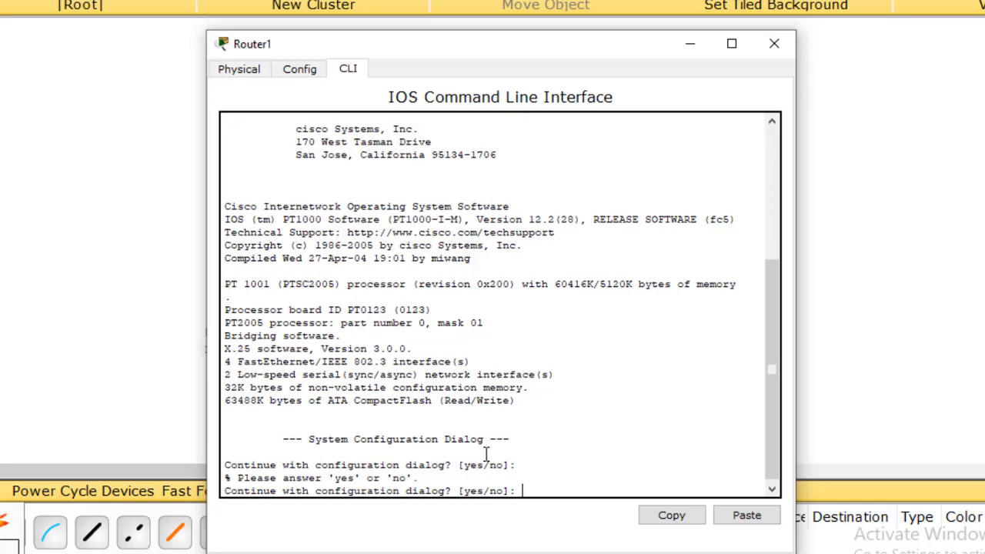
type("no")
key("Return")
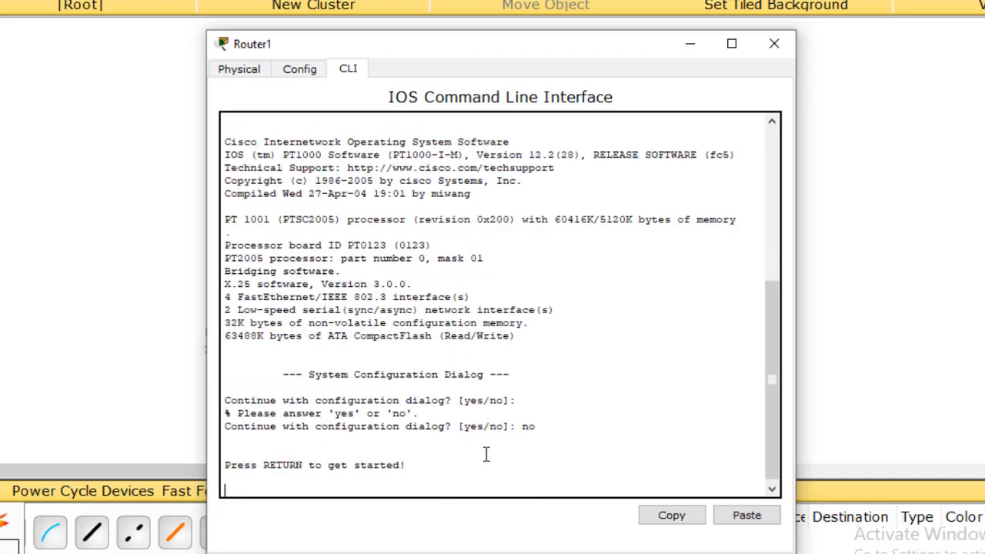
key("Return")
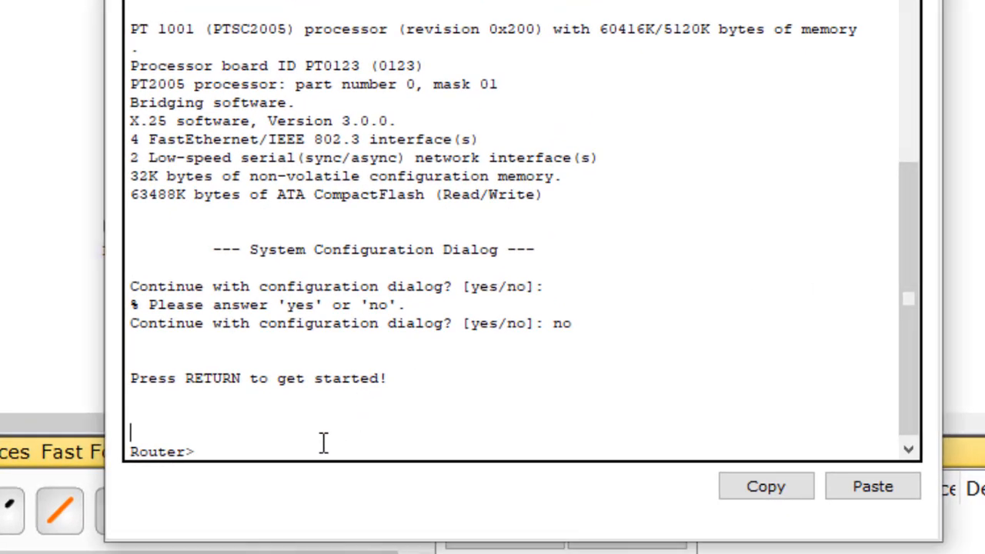
- Enter privileged mode and global configuration mode on Router1 with enable and configure terminal
type("enable")
key("Return")
type("configure t")
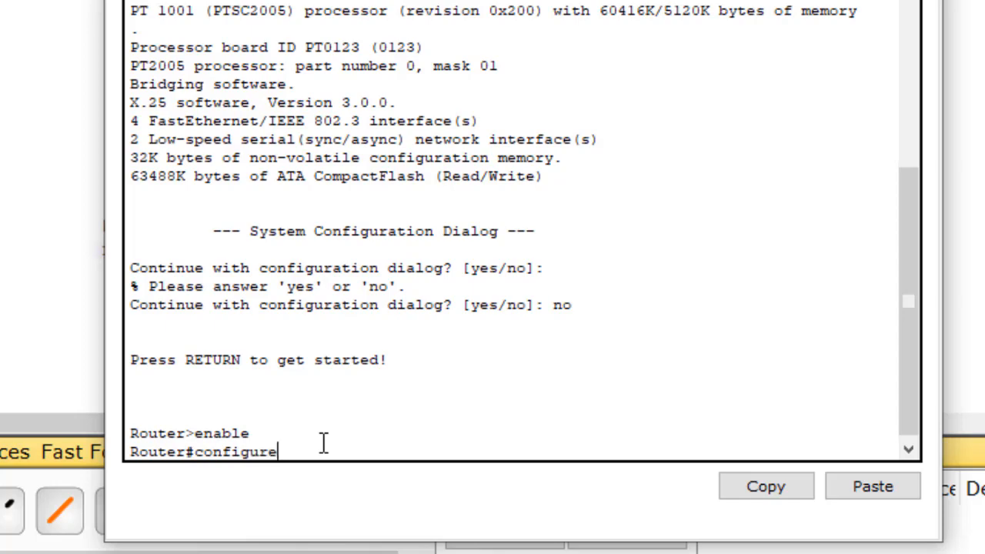
type("erminal")
key("Return")
- On Router1, enter interface fastethernet 0/0 and assign IP address 192.168.1.1 with subnet mask 255.255.255.0
type("inter")
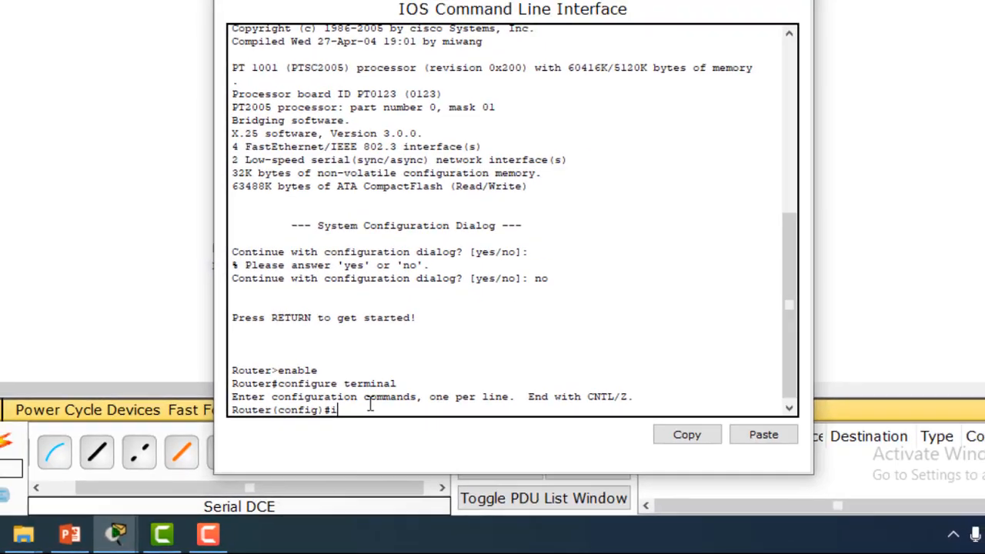
type("face ")
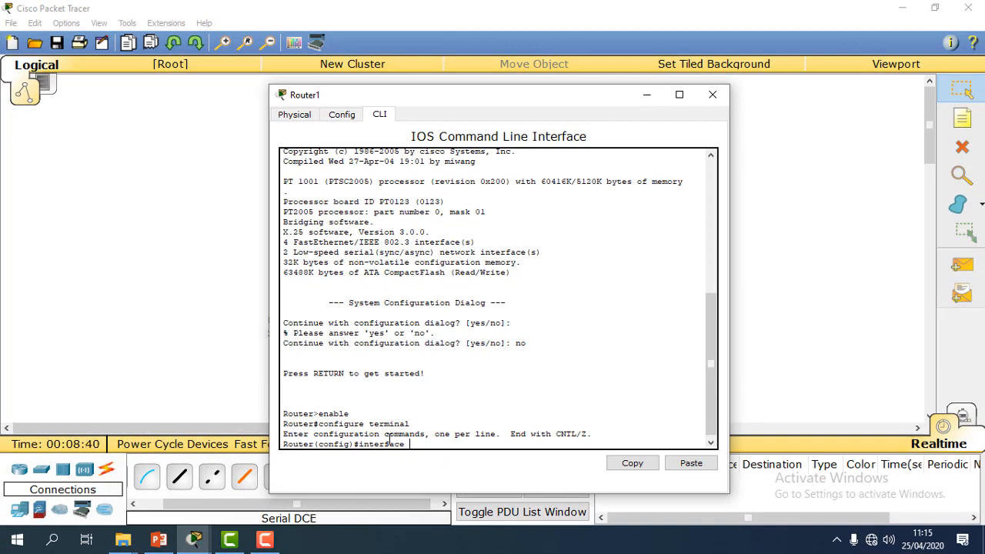
type("fastethernet 0/0")
left_click_drag(453, 103, 293, 76)
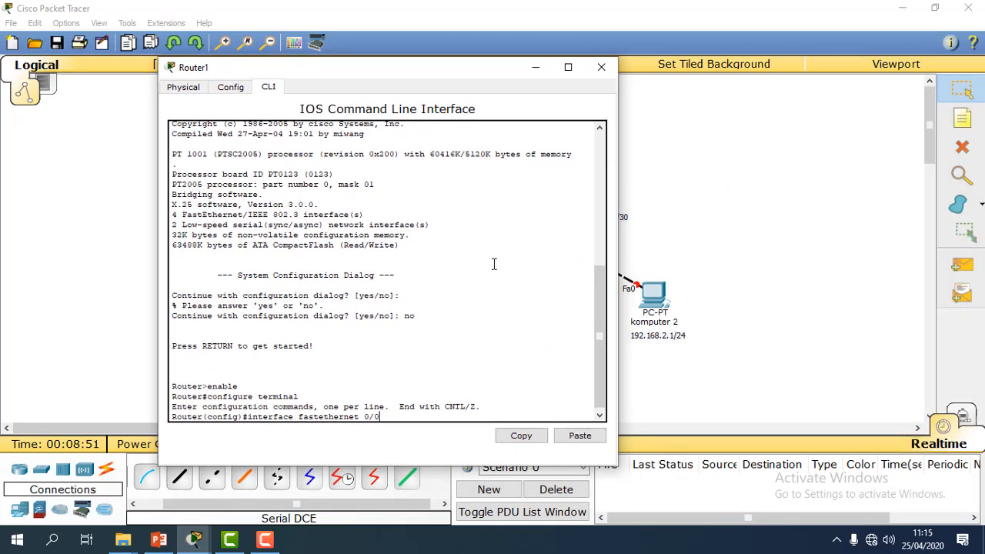
key("Return")
type("ip address")
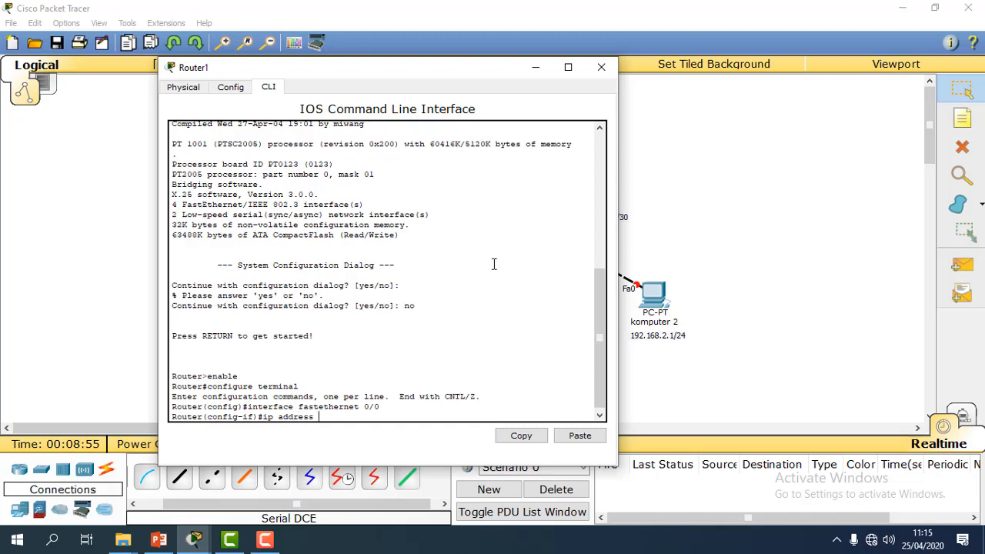
type(" 192.168.1.1 255.255.255.0")
key("Return")
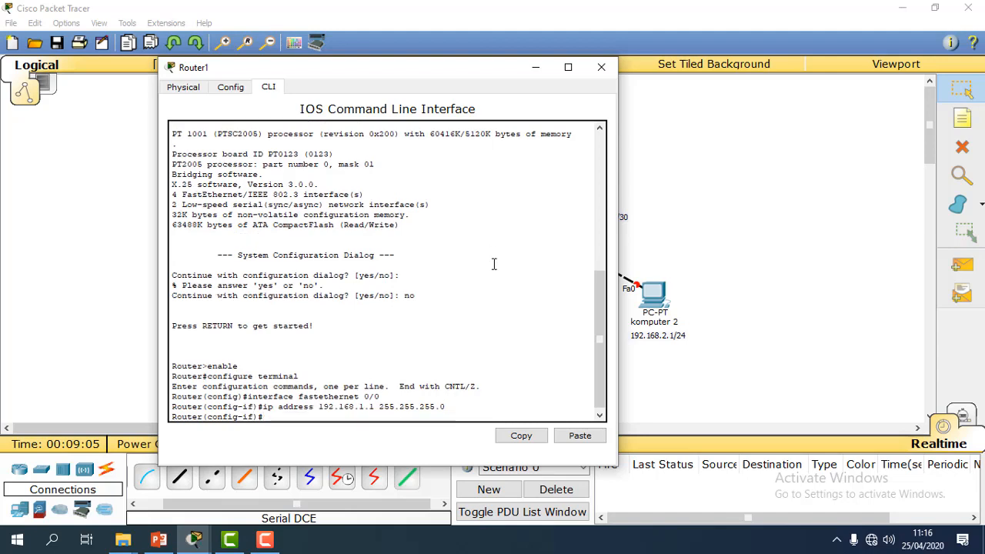
- Enable Router1's fastethernet 0/0 with no shutdown and exit to global configuration mode
type("no shutdown")
key("Return")
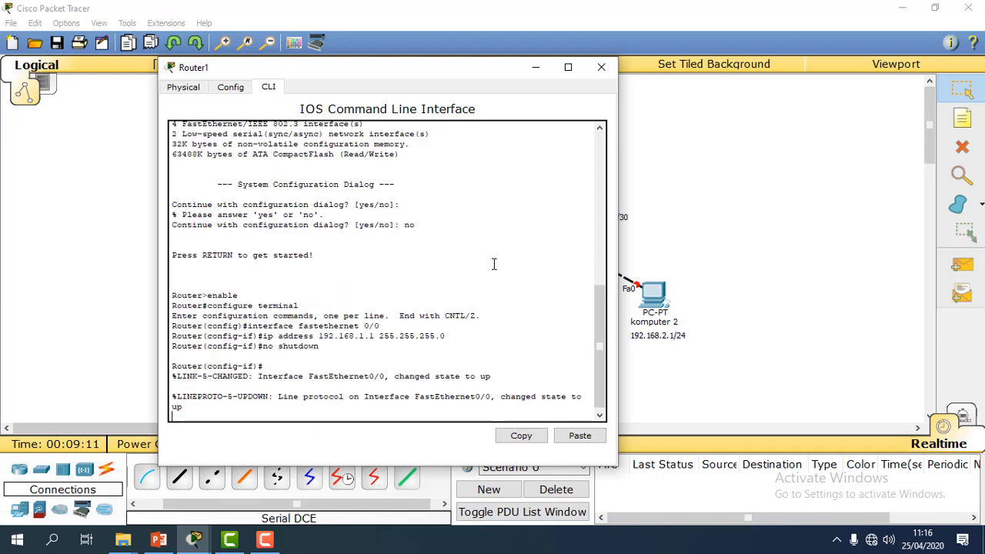
key("Return")
type("exit")
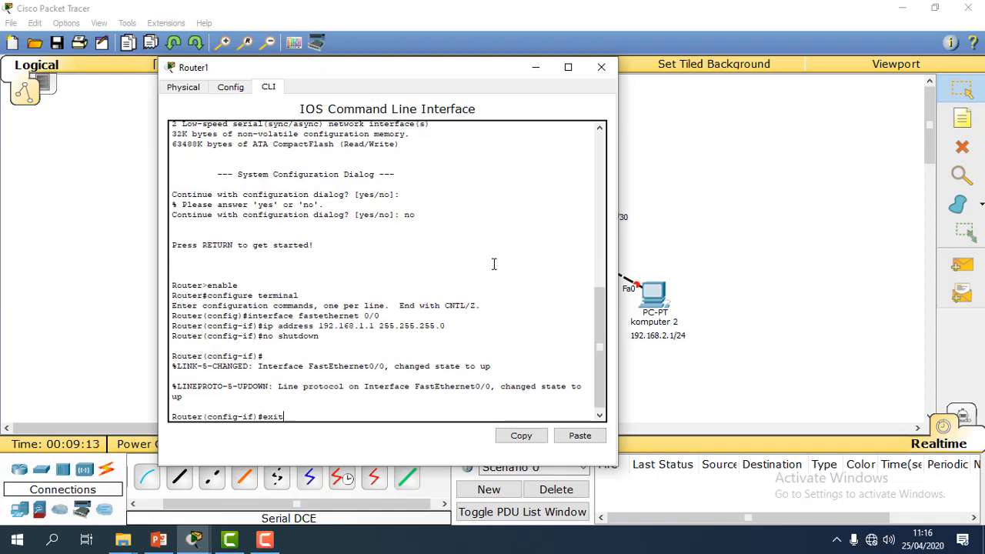
key("Return")
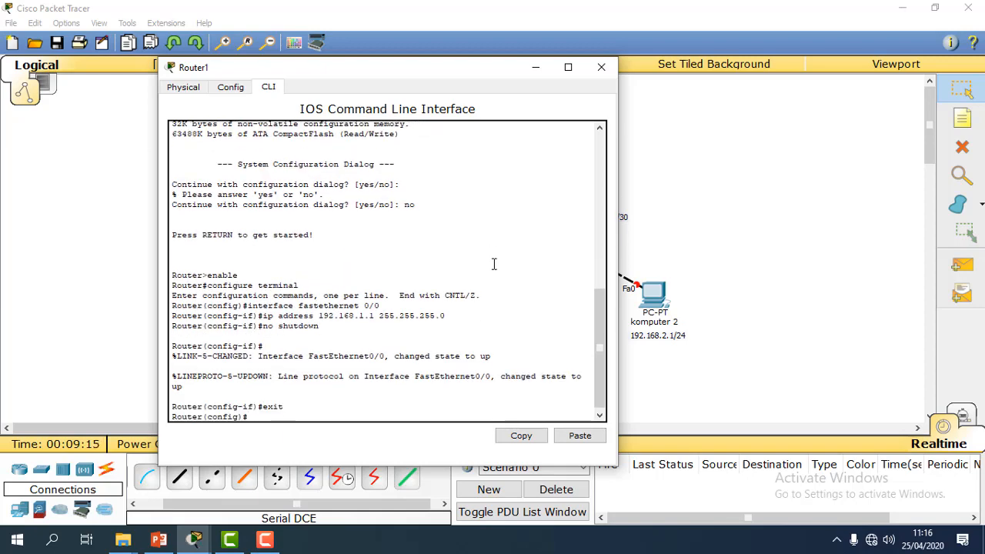
left_click_drag(394, 77, 751, 86)
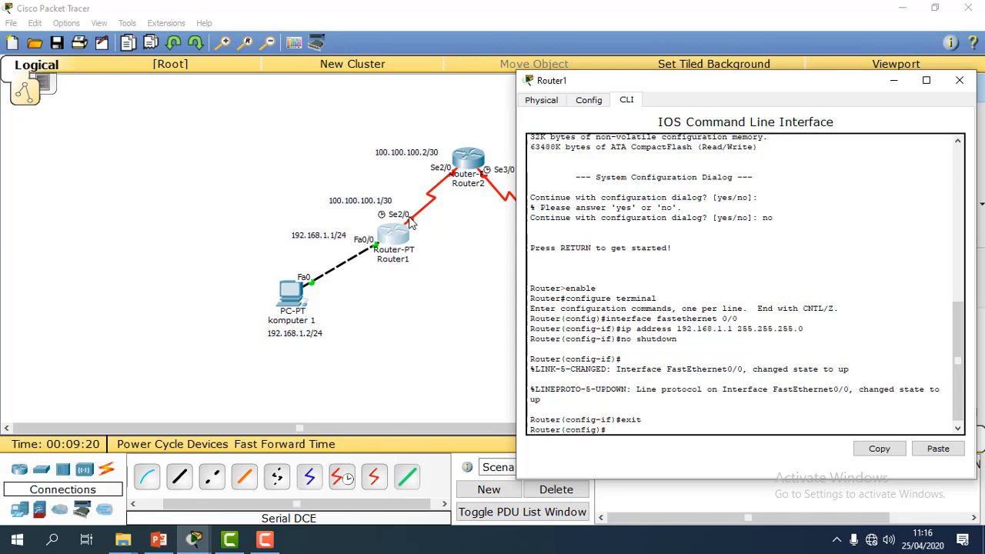
left_click_drag(615, 82, 311, 51)
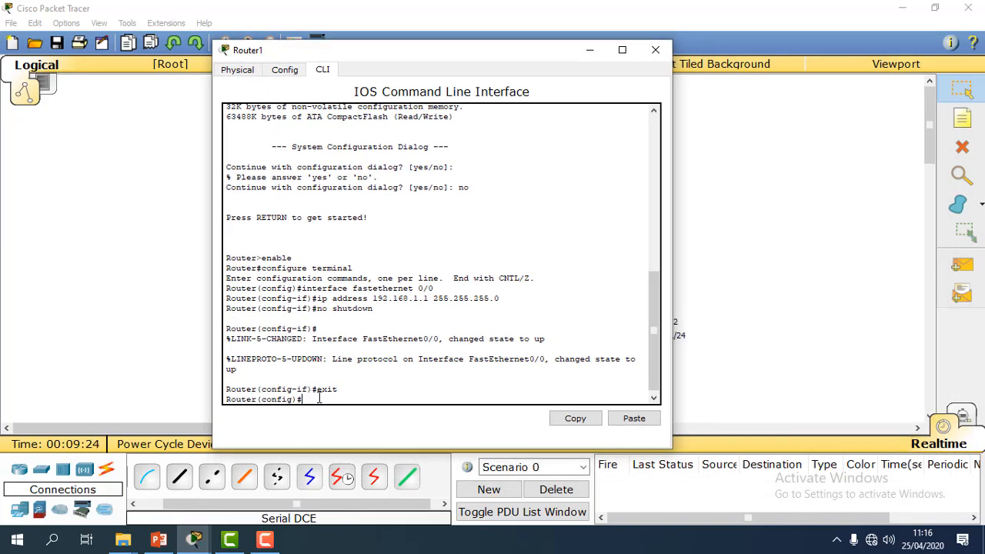
type("address 100")
key("BackSpace")
key("BackSpace")
key("BackSpace")
key("BackSpace")
key("BackSpace")
key("BackSpace")
key("BackSpace")
key("BackSpace")
key("BackSpace")
key("BackSpace")
key("BackSpace")
key("BackSpace")
key("BackSpace")
- On Router1, enter interface serial 2/0 and assign IP address 100.100.100.1 with subnet mask 255.255.255.252
type("interface serial 2/0")
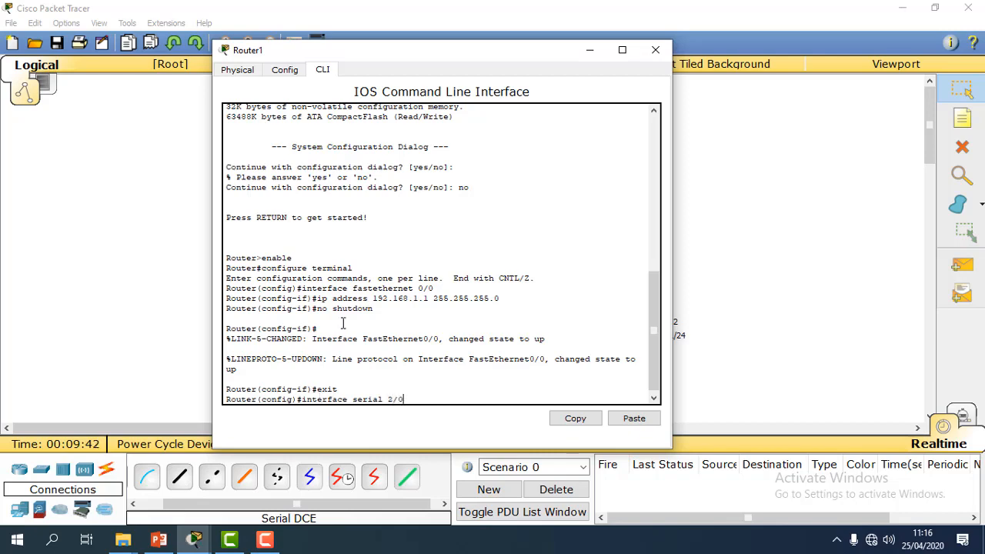
left_click_drag(411, 54, 701, 67)
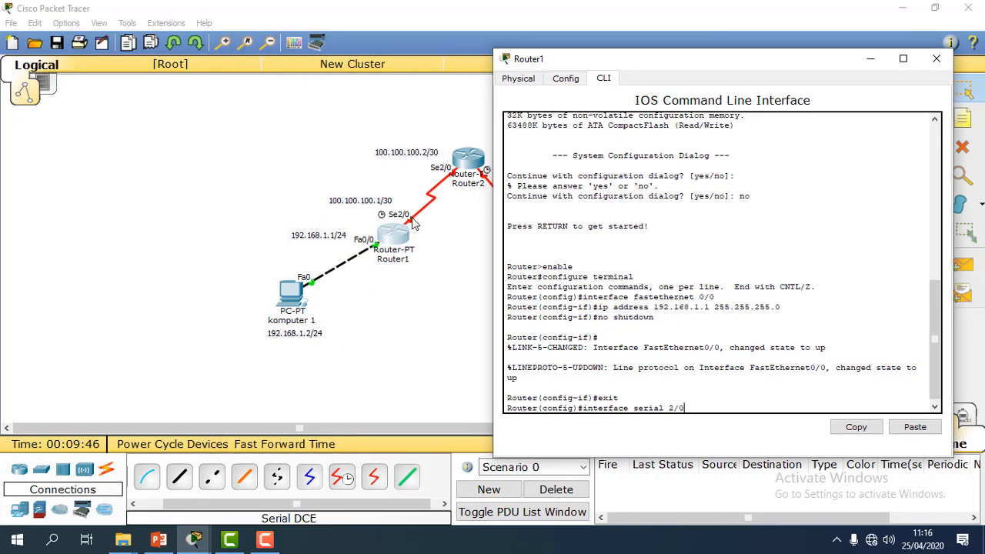
left_click_drag(612, 68, 324, 48)
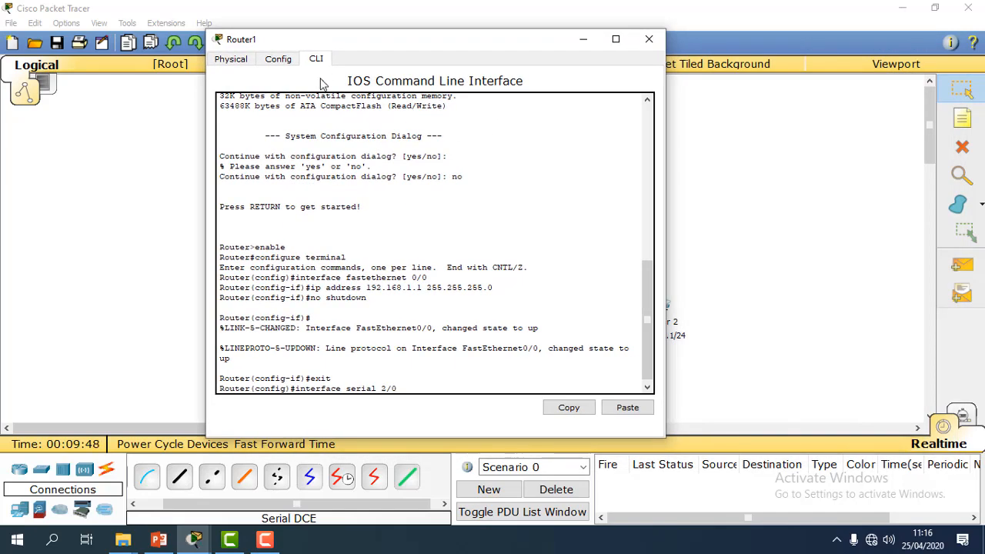
key("Return")
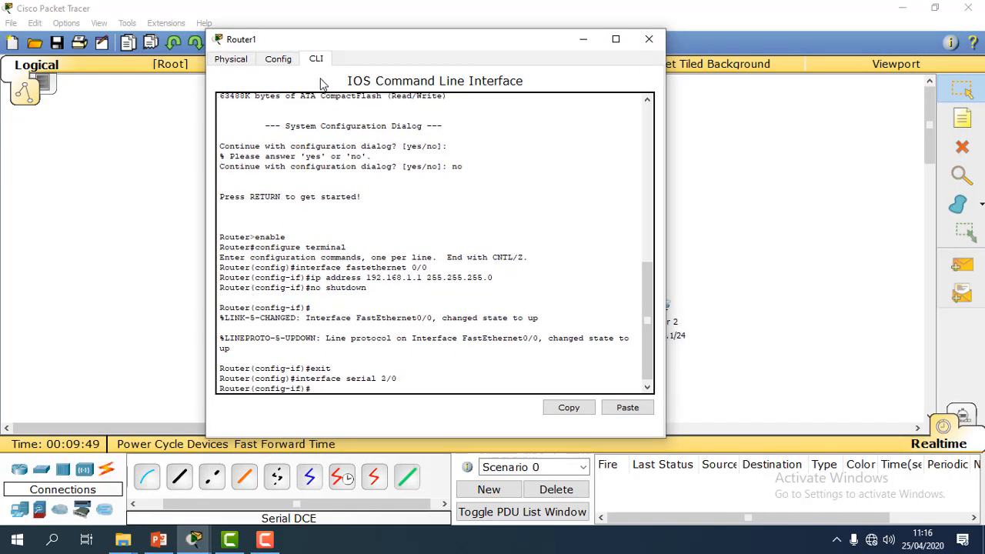
type("ip address 100.100.100.1 255.255")
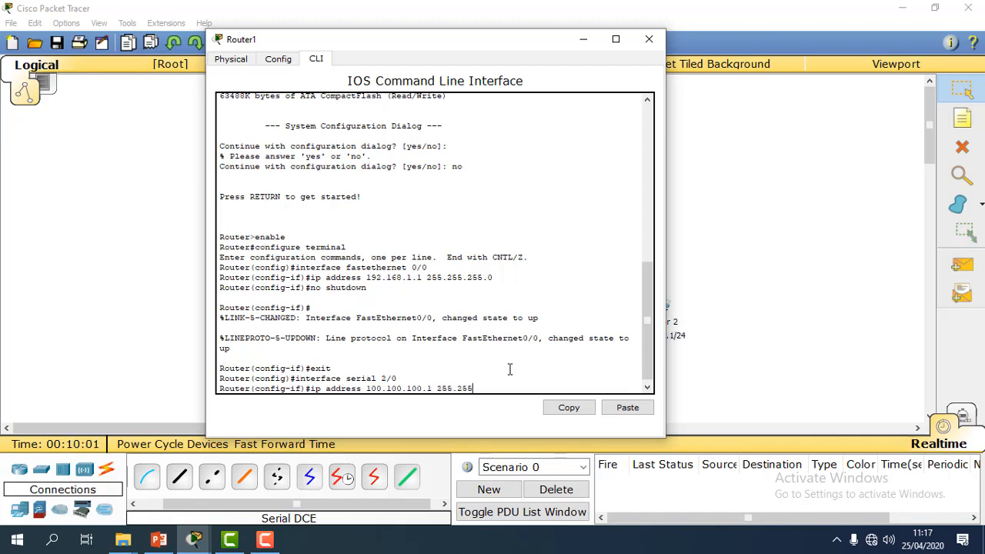
type(".255.252")
key("Return")
- Set the clock rate of Router1's serial 2/0 to 64000 and enable the interface with no shutdown
type("clock ")
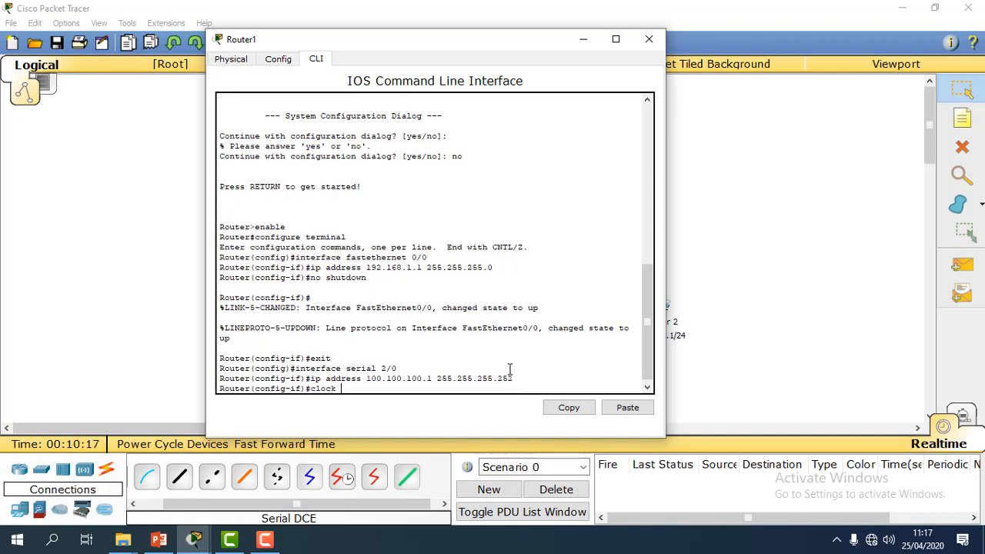
type("rate 64000")
key("Return")
type("no shu")
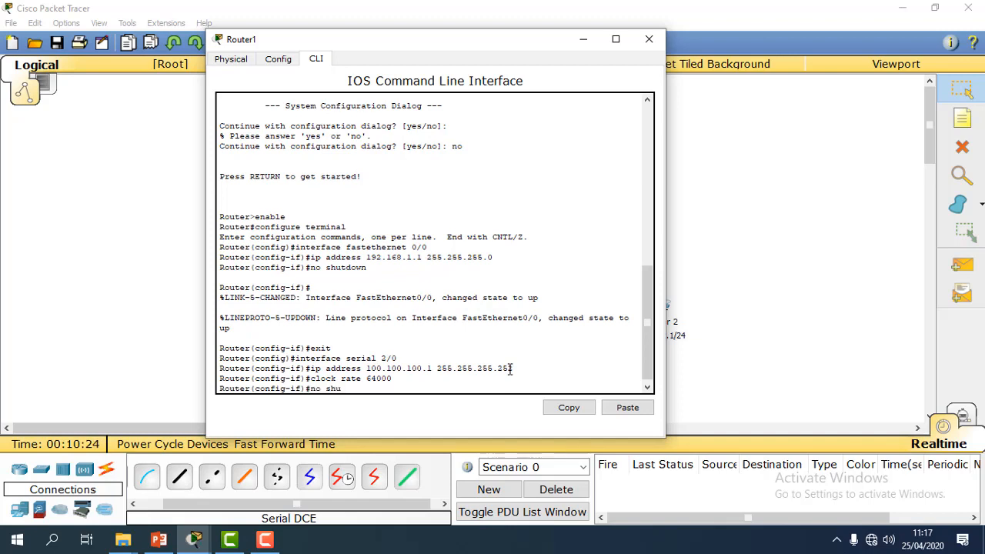
type("down")
key("Left")
key("Left")
key("Left")
key("Left")
type("t")
key("Return")
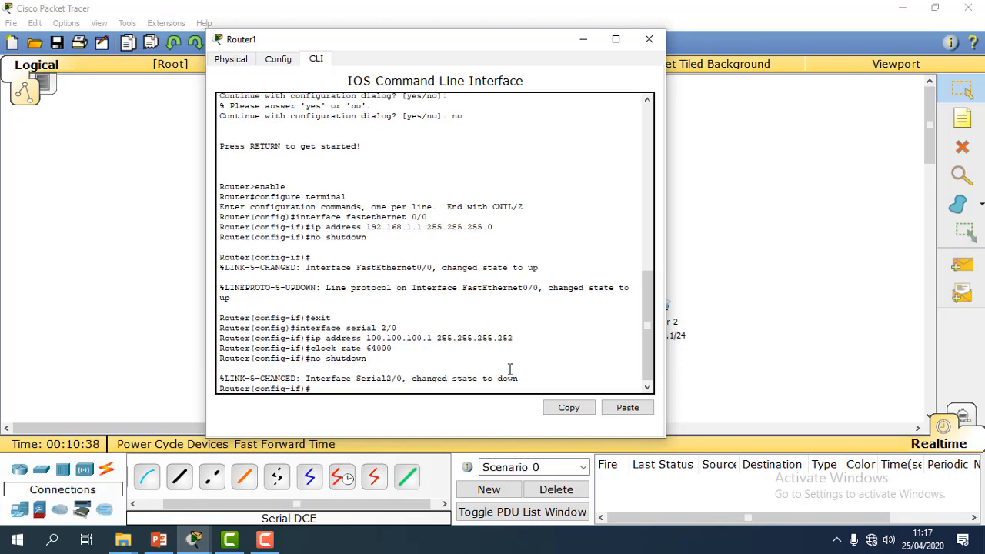
- Exit Router1's serial interface configuration and close the router's window
type("exit")
key("Return")
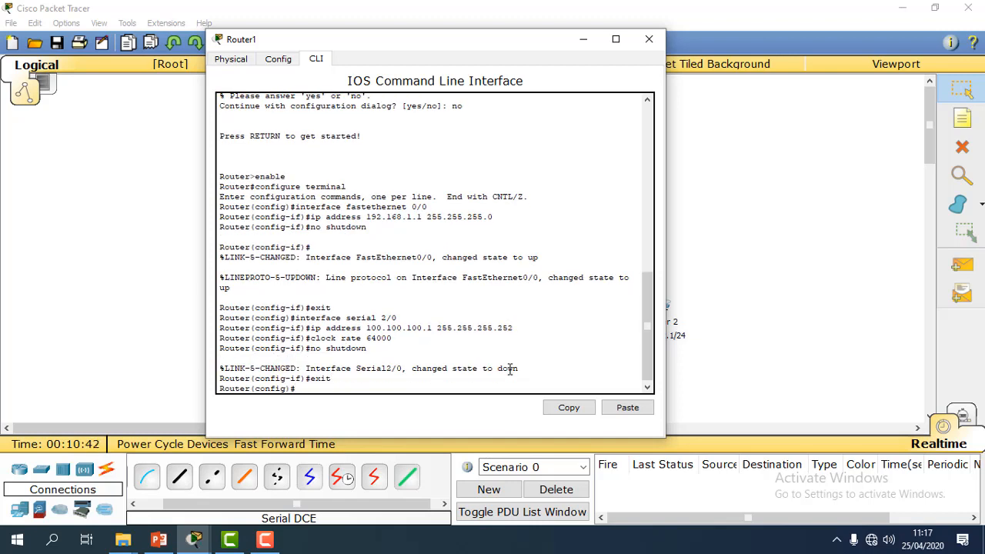
key("alt+Tab")
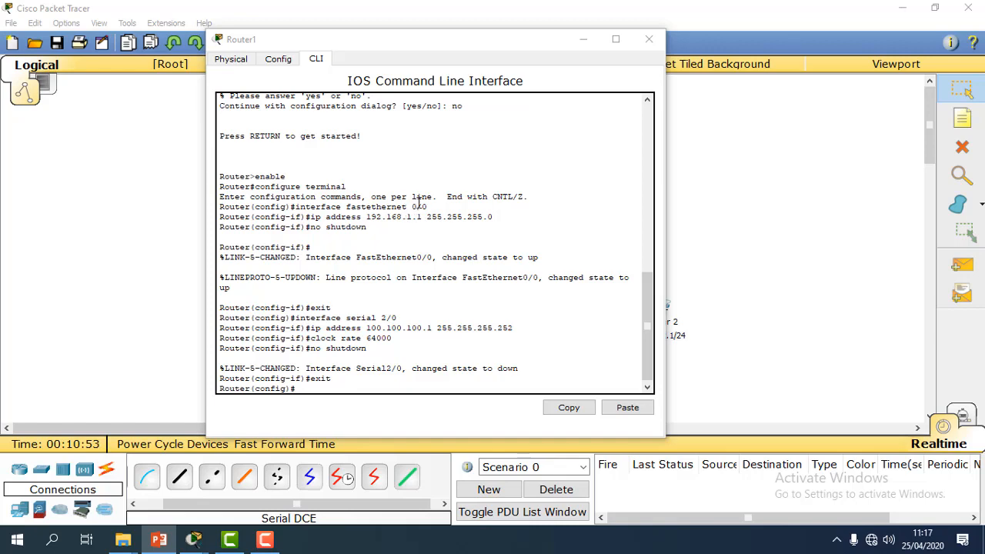
left_click_drag(378, 38, 598, 58)
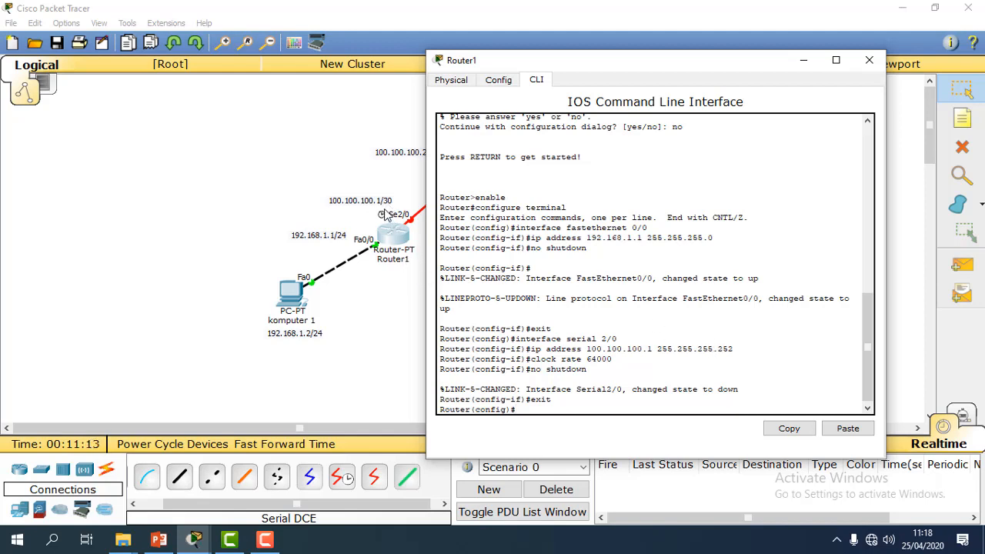
left_click(867, 61)
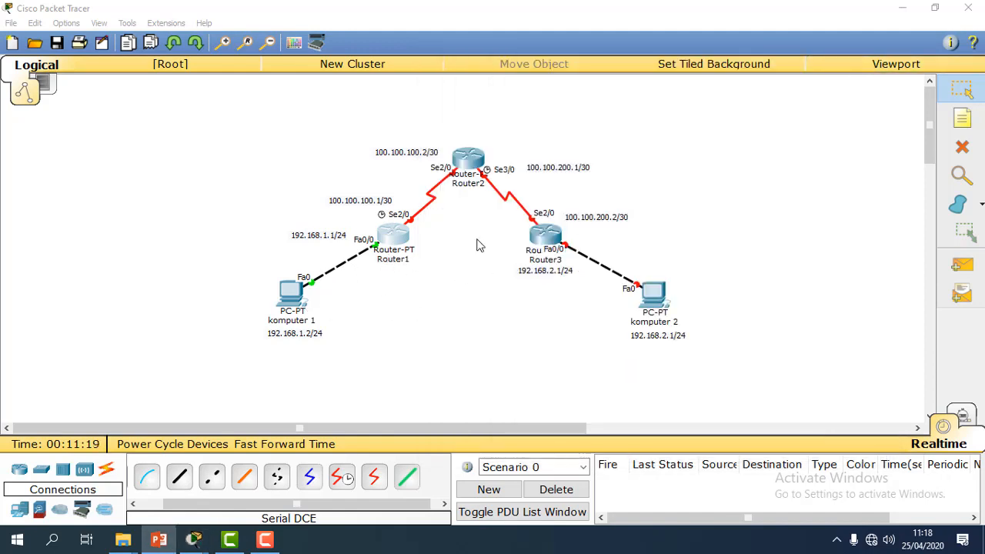
- Test the link by sending a simple PDU from komputer 1 to Router1, and delete the test scenario
left_click(962, 265)
left_click(295, 291)
left_click(399, 248)
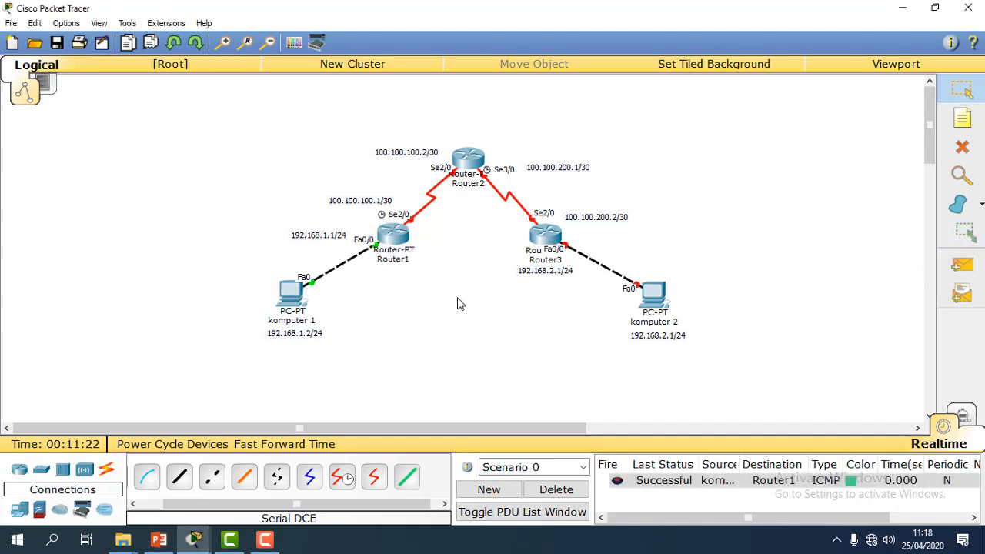
left_click(570, 491)
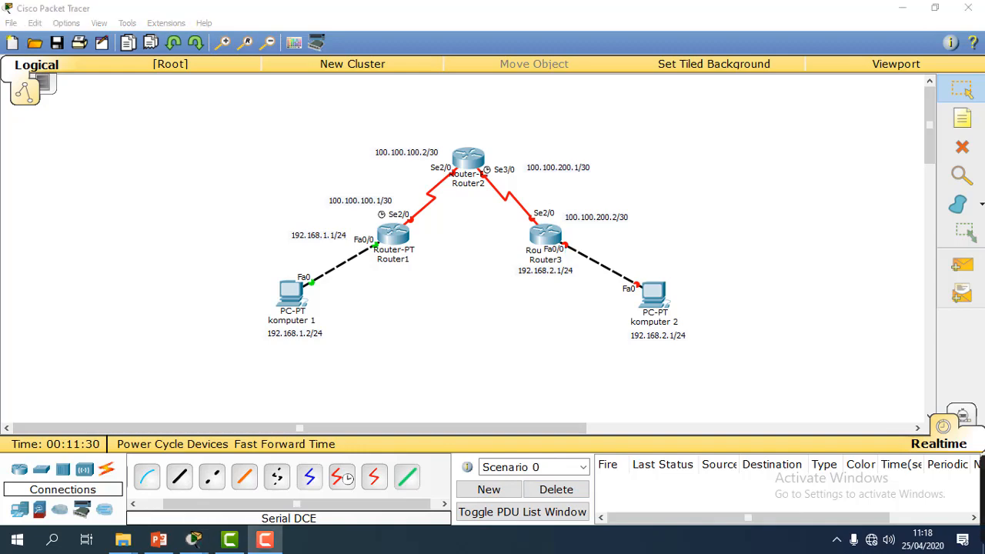
- Open Router2's command line and answer no to the initial configuration dialog to reach the Router> prompt
left_click(468, 177)
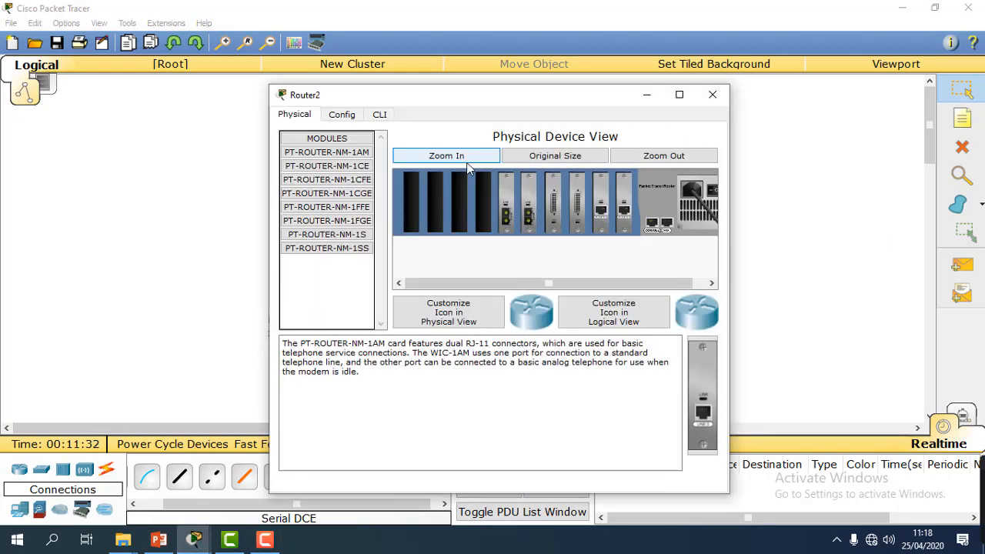
left_click_drag(464, 98, 272, 90)
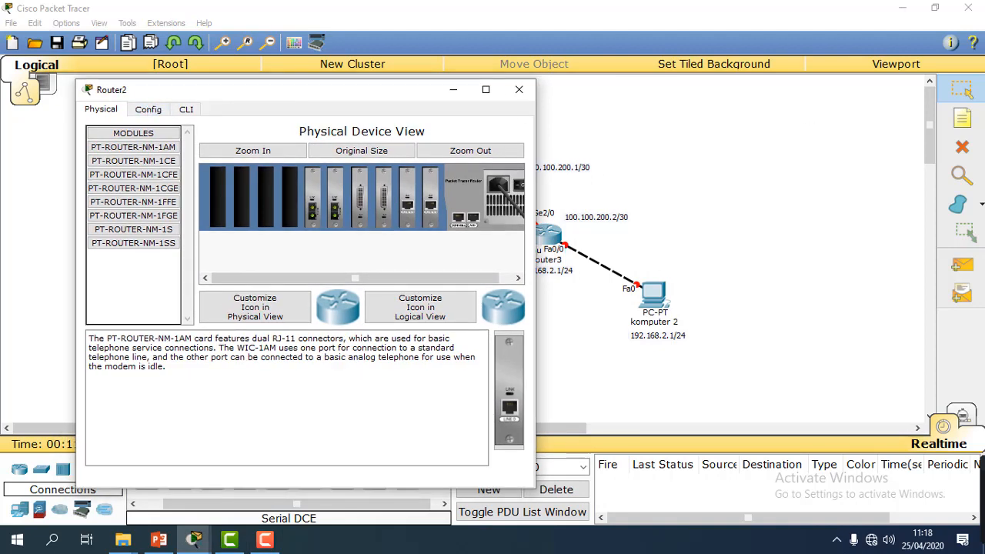
left_click(185, 112)
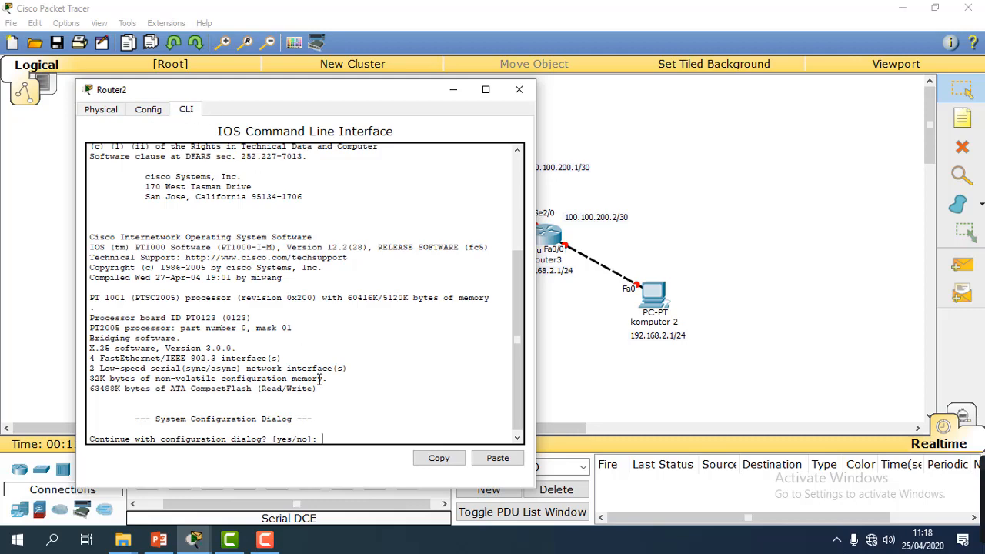
type("no")
key("Return")
key("Return")
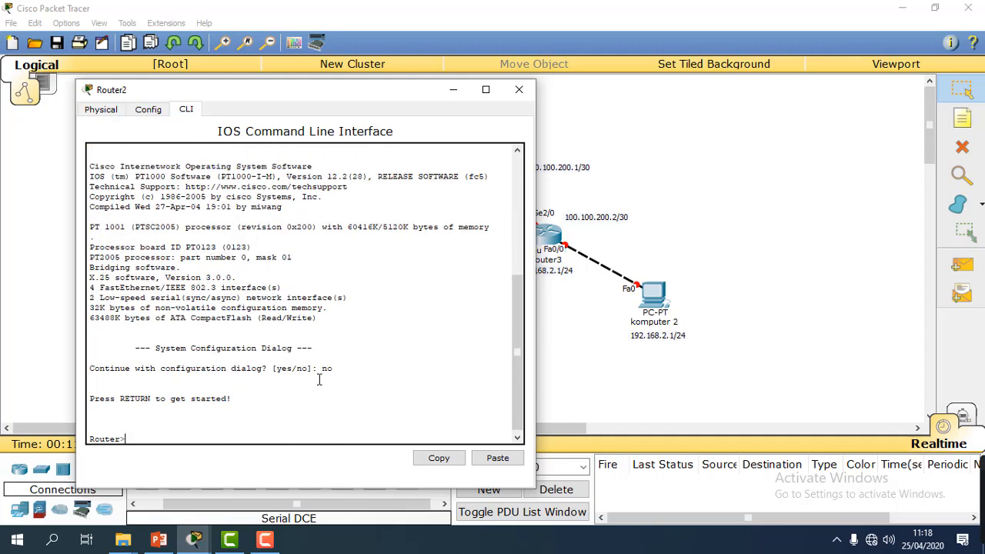
- Enter privileged mode and global configuration mode on Router2 with enable and configure terminal
left_click_drag(305, 90, 556, 310)
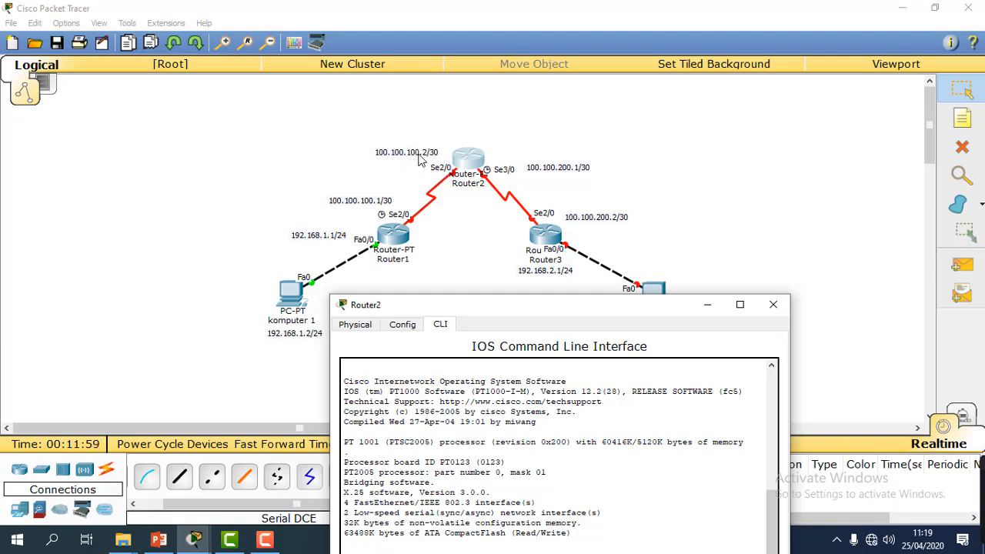
left_click_drag(515, 303, 448, 59)
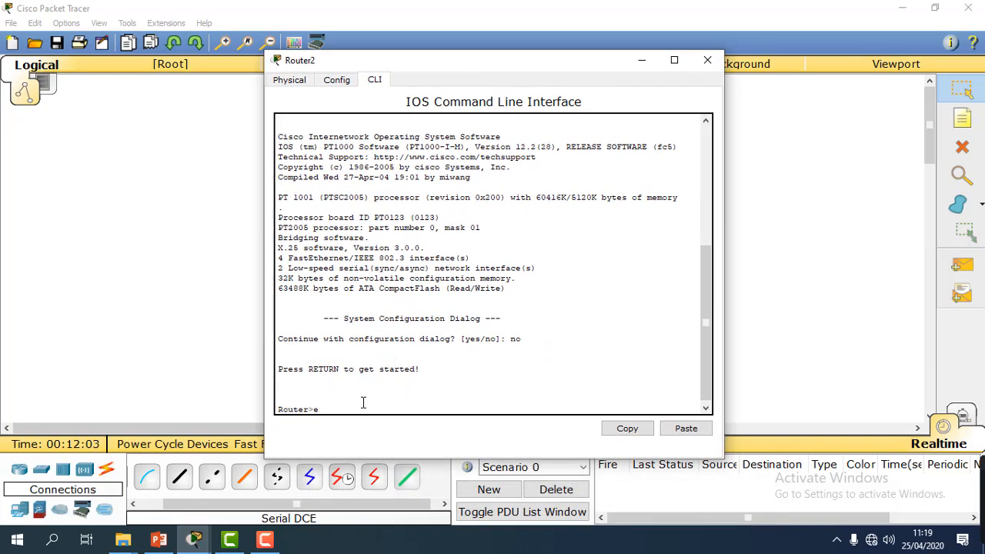
type("ble")
key("Return")
type("configure terminal")
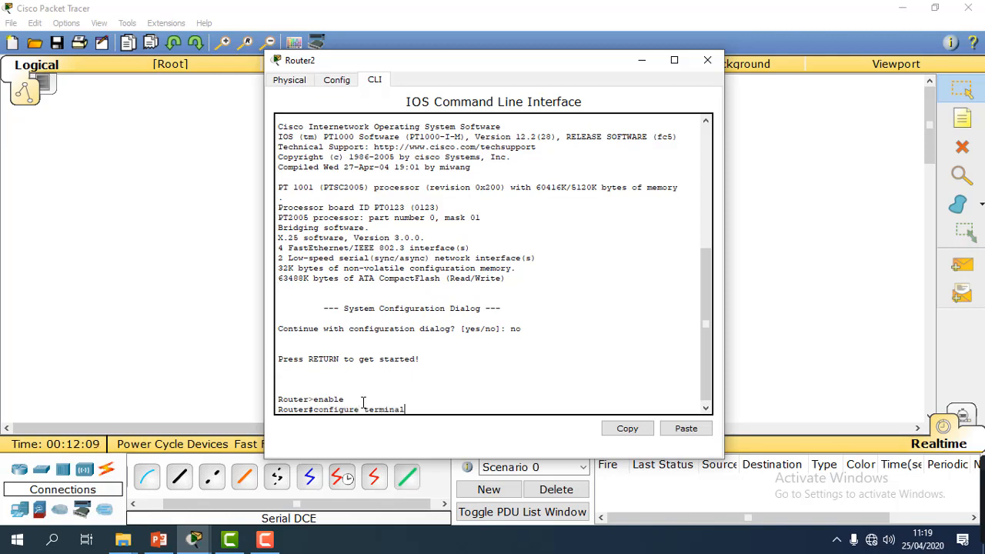
key("Return")
- On Router2, enter interface serial 2/0 and assign IP address 100.100.100.2 with subnet mask 255.255.255.252
type("interface serial 2/0")
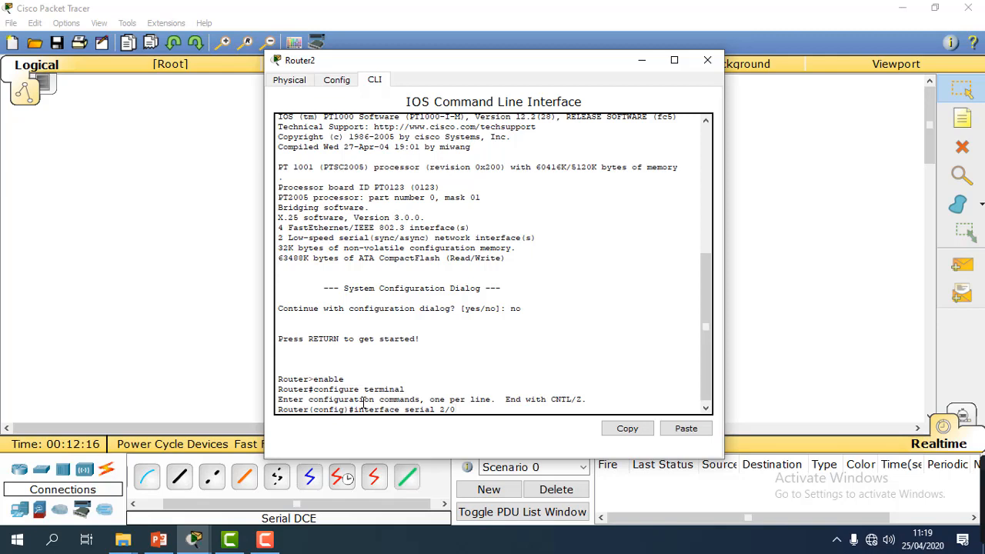
key("Return")
type("ip address")
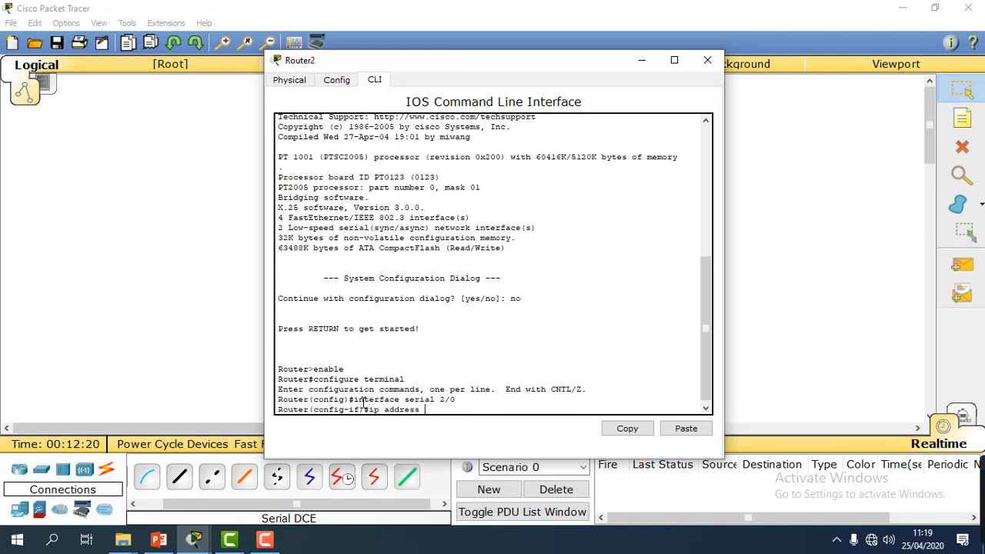
type(" 100.100.100.2 255.255.255.252")
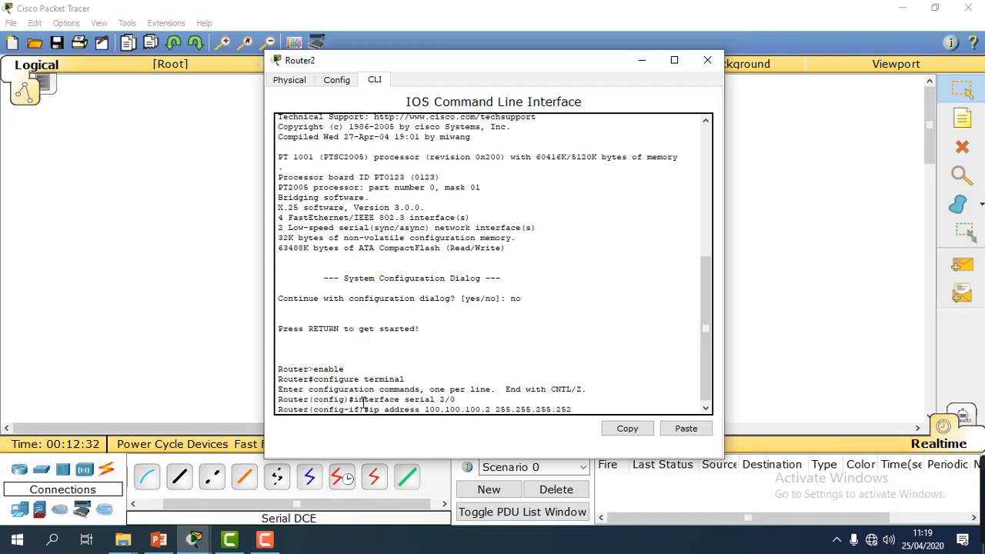
key("Return")
- Try to set a clock rate of 64000 on Router2's serial 2/0 interface
type("clock rate")
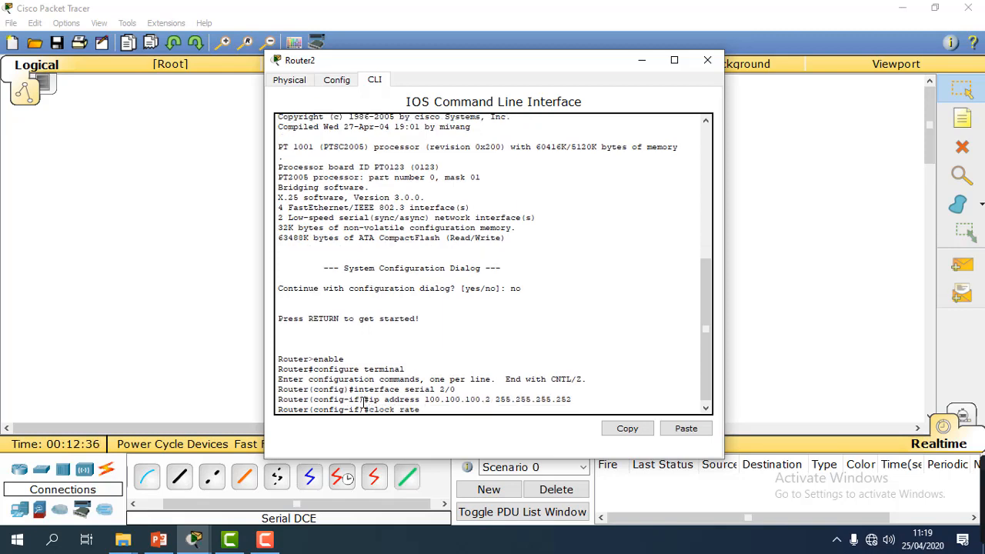
type(" 64000")
key("Return")
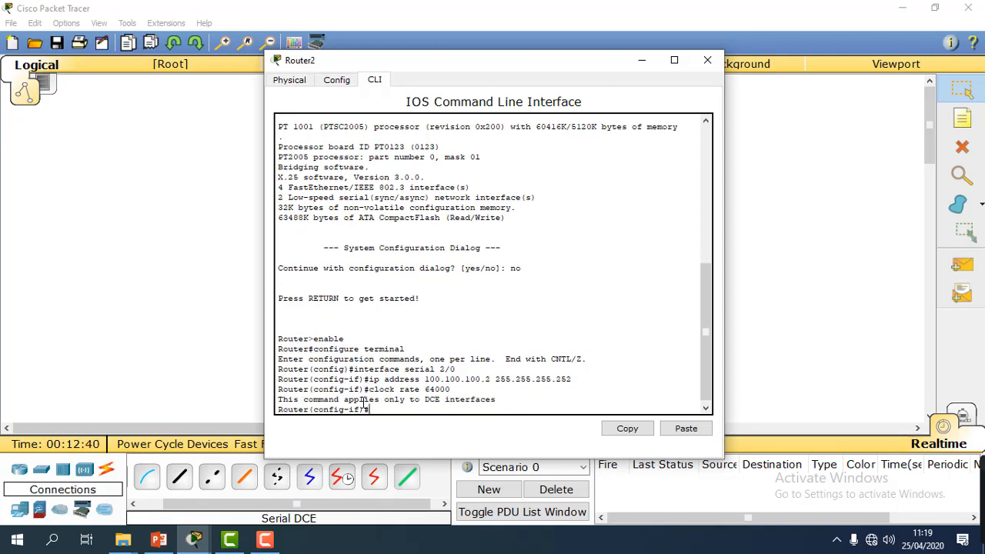
- Enable Router2's serial 2/0 interface with no shutdown and exit to global configuration mode
type("no shutdown")
key("Return")
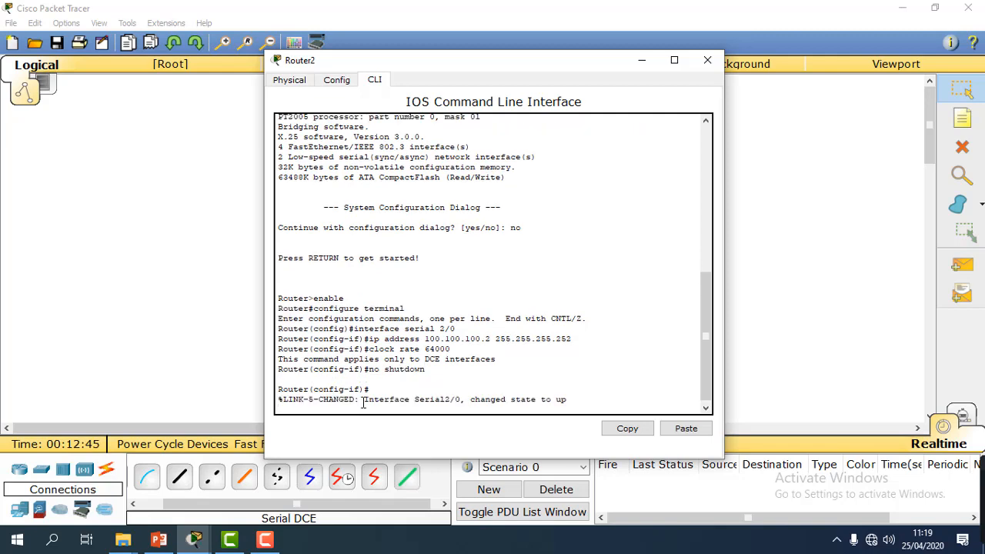
key("Return")
type("exit")
key("Return")
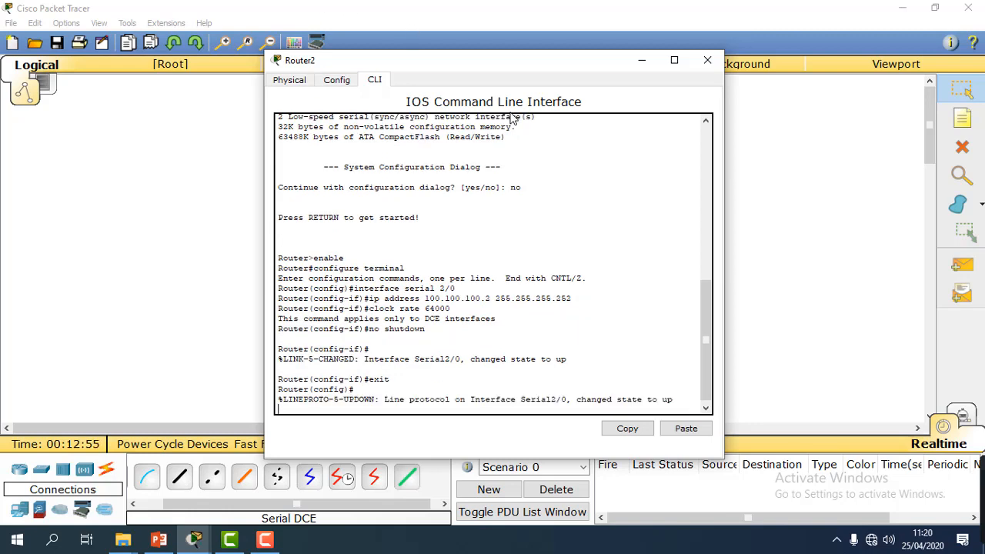
- On Router2, enter interface serial 3/0 and assign IP address 100.100.200.1 with subnet mask 255.255.255.252
left_click_drag(496, 69, 535, 253)
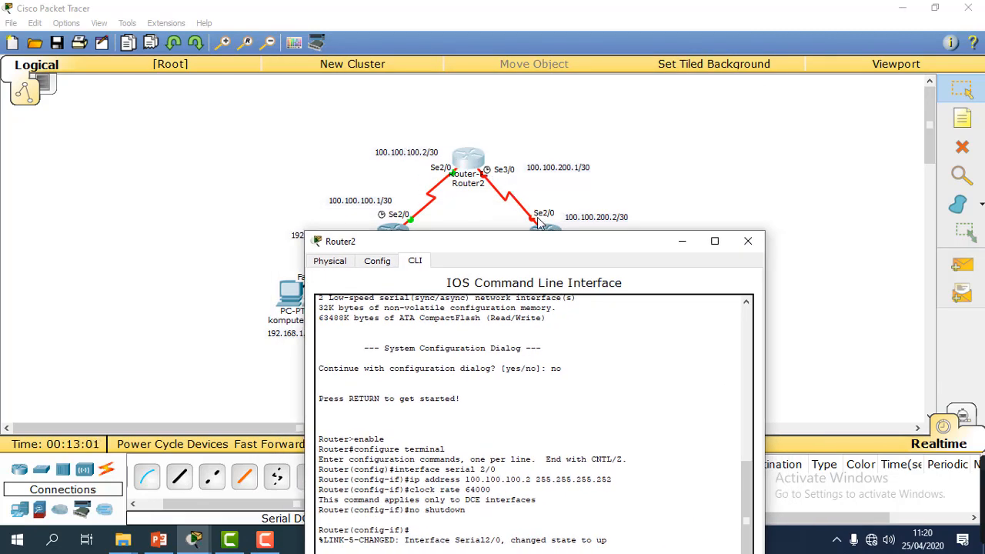
left_click_drag(529, 243, 237, 39)
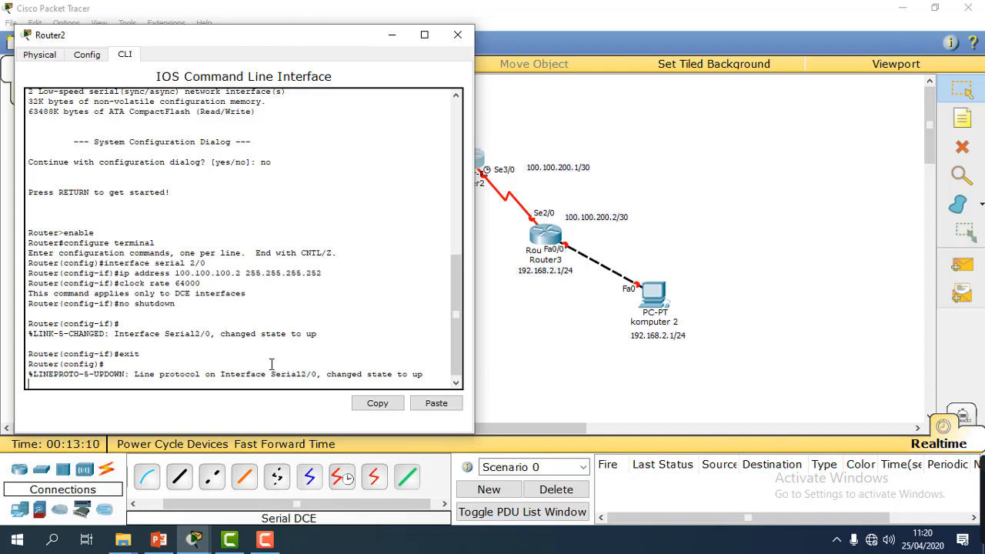
key("Return")
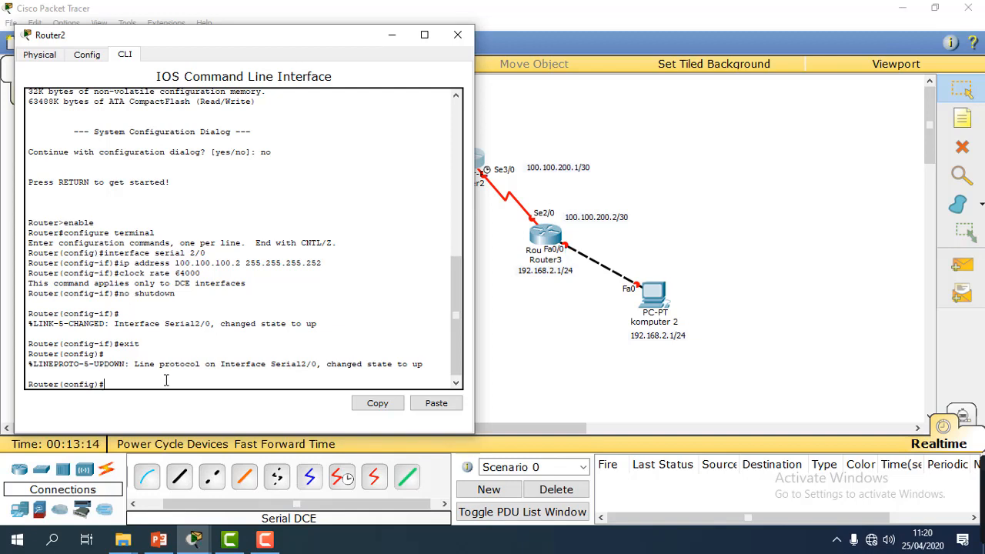
type("interfac e")
type("e")
type("se")
type("rial 3/")
type("0")
key("Return")
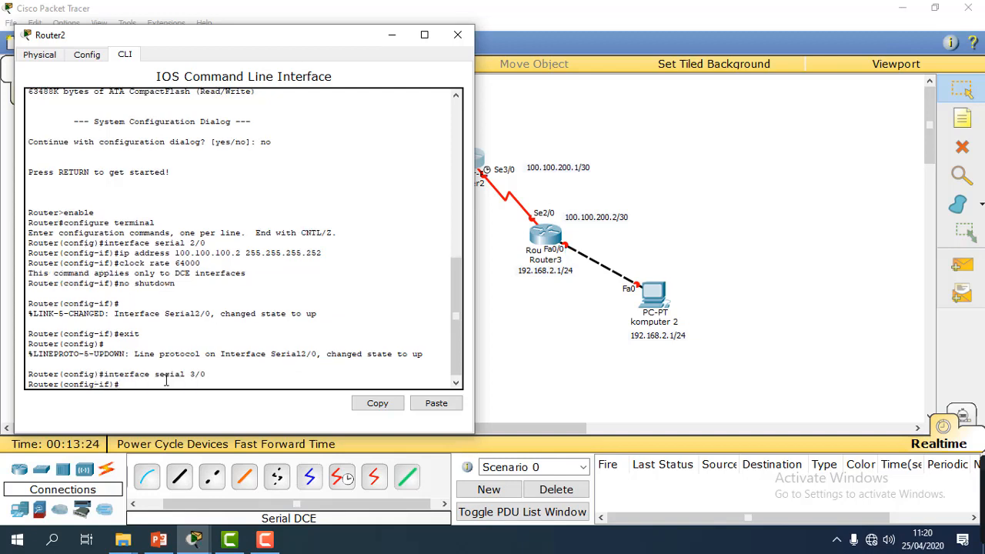
type("ip address 100.100.200")
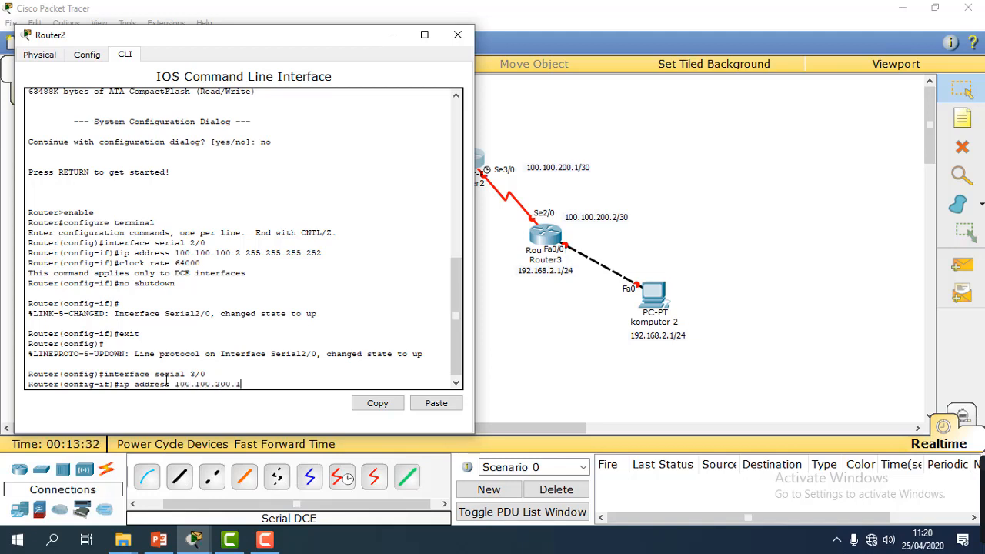
type(".1 255.255.255.252")
key("Return")
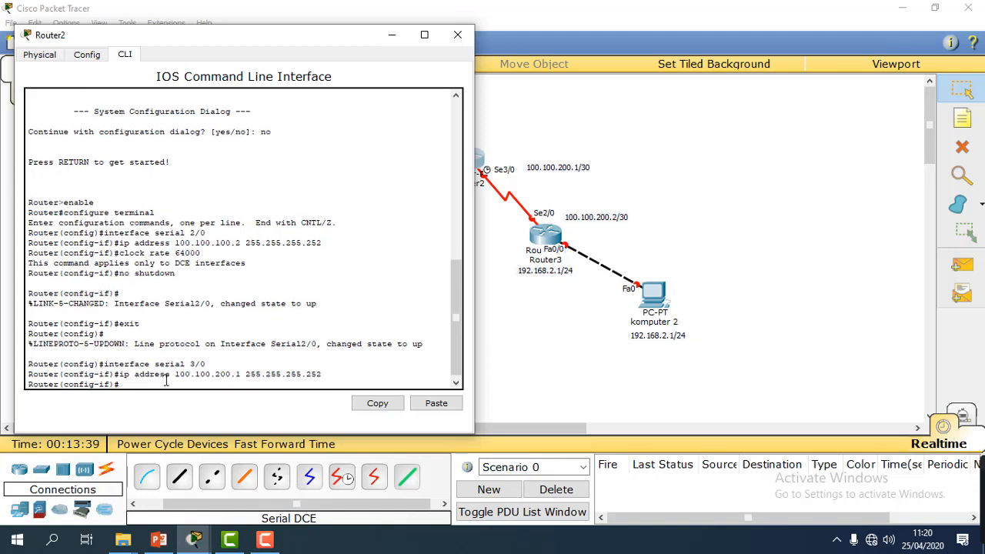
- Set serial 3/0's clock rate to 64000 and enable it with no shutdown, leaving interface configuration with exit
type("clock rate 64000")
key("Return")
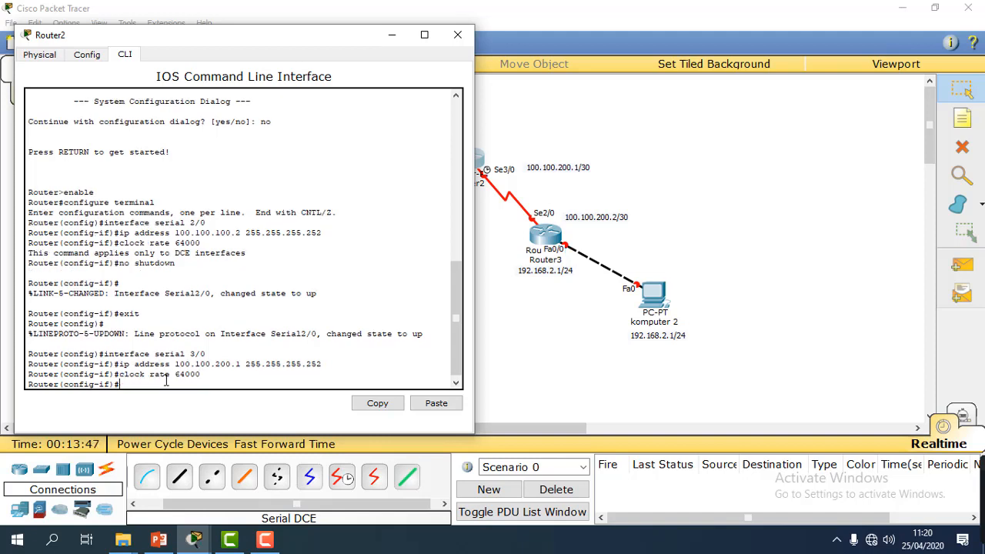
type("no shutdown")
key("Return")
type("exit")
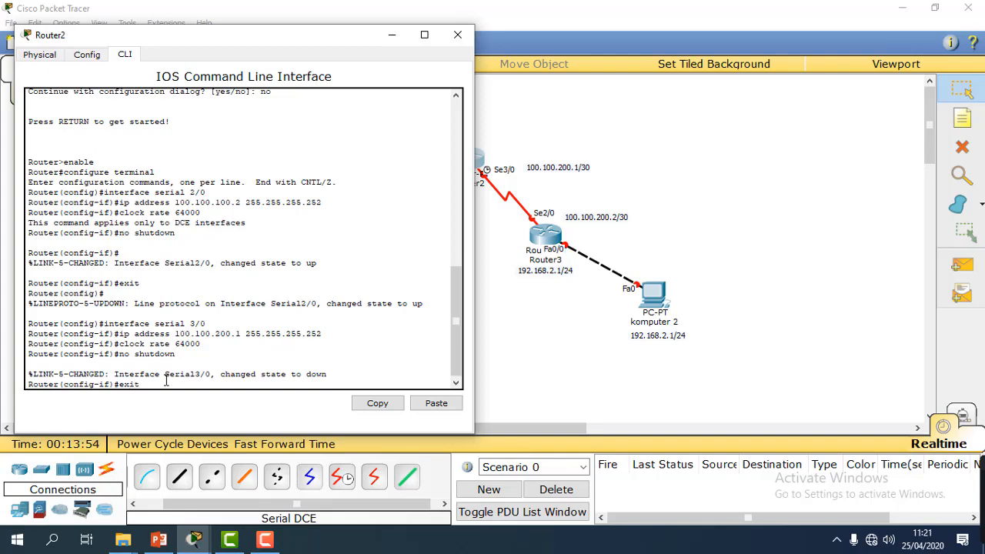
key("Return")
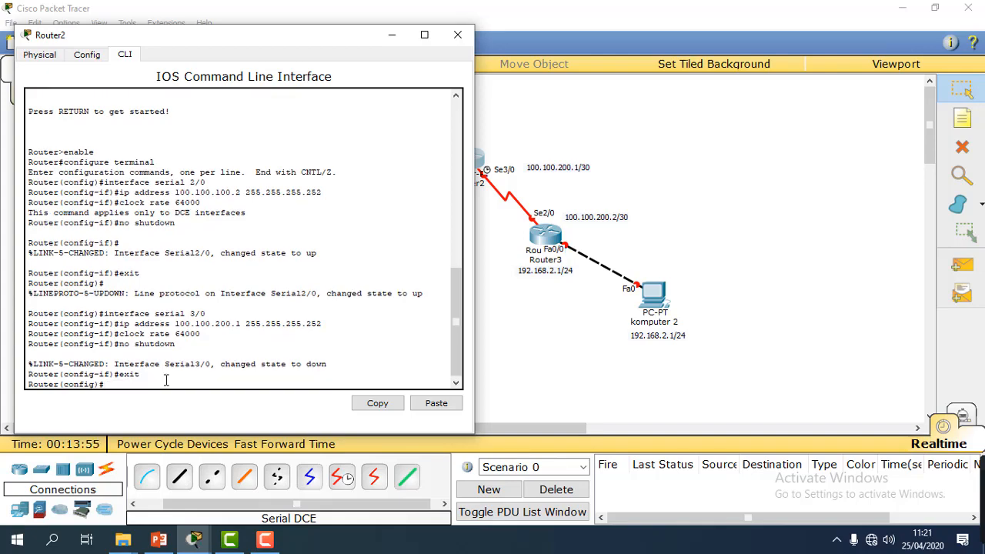
- Uncover the topology to check the link between Router1 and Router2, and close Router2's window
left_click_drag(230, 44, 744, 74)
left_click_drag(716, 73, 715, 40)
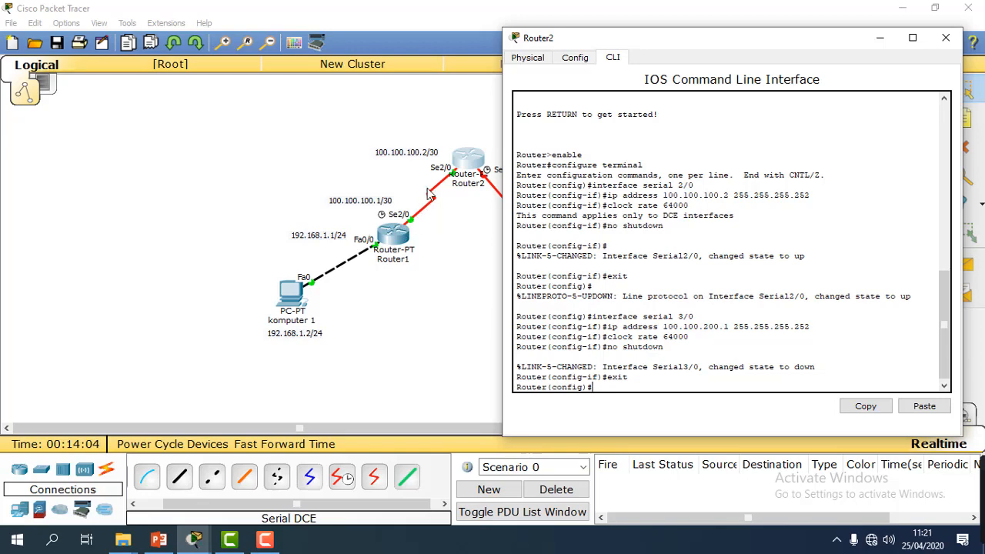
left_click_drag(630, 44, 516, 43)
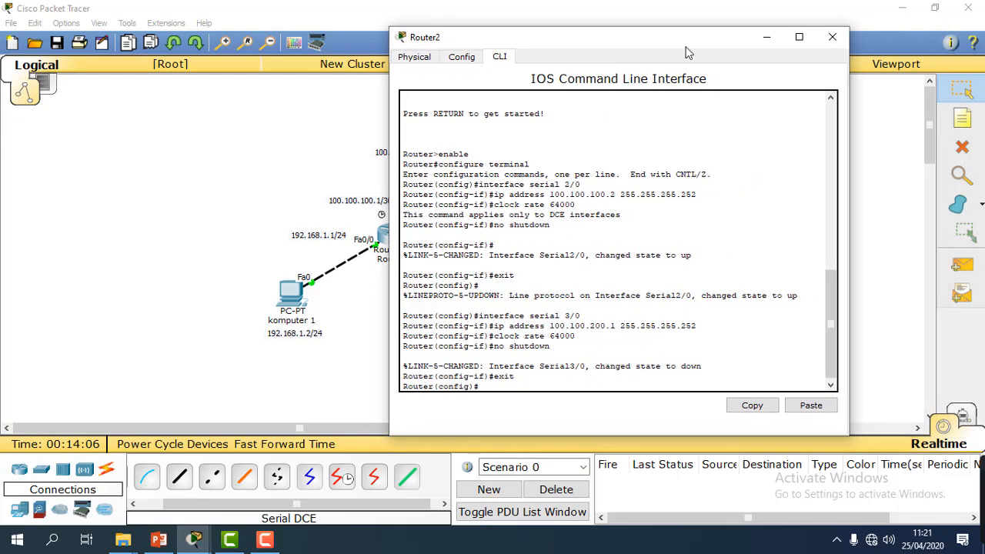
left_click(830, 39)
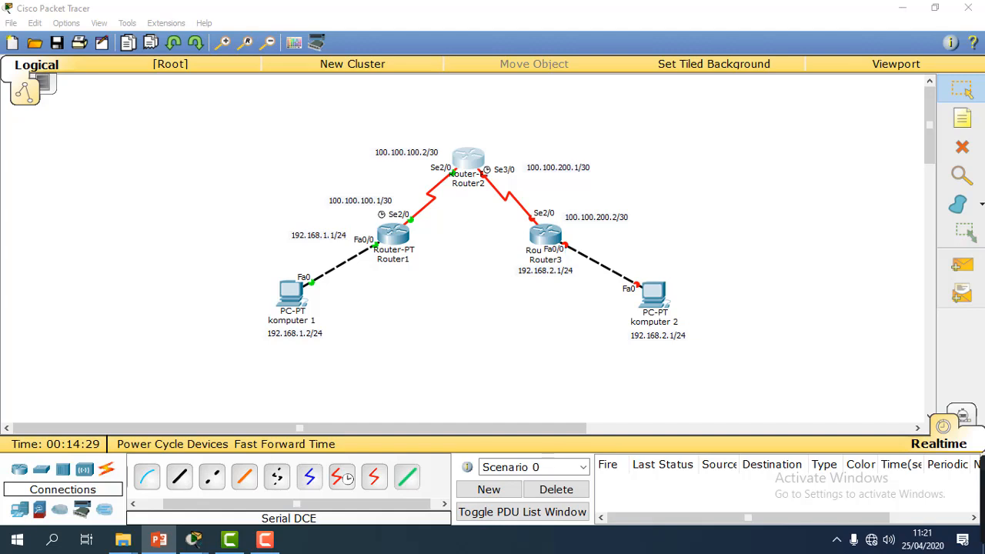
- Open Router3's command line and answer no to the initial configuration dialog to reach the Router> prompt
left_click(472, 359)
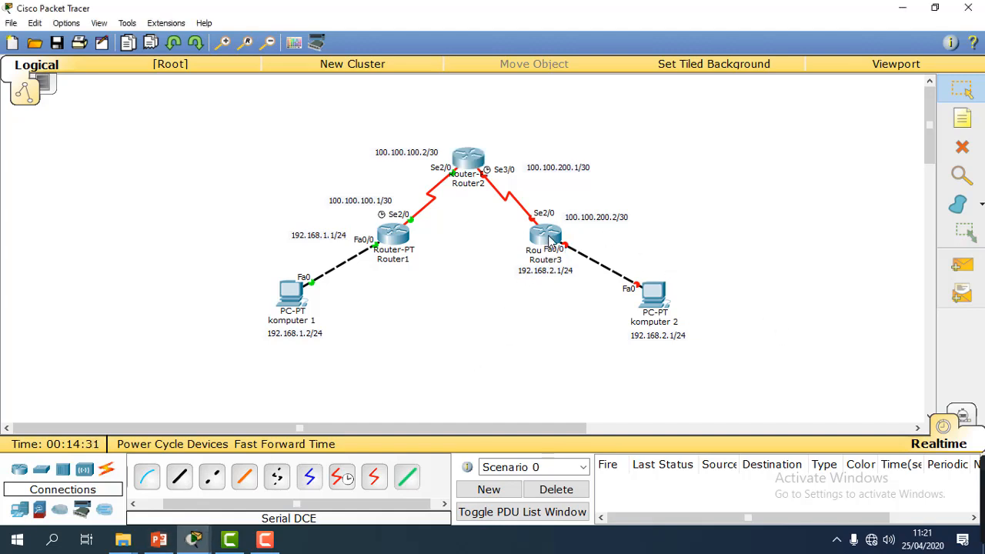
left_click(549, 240)
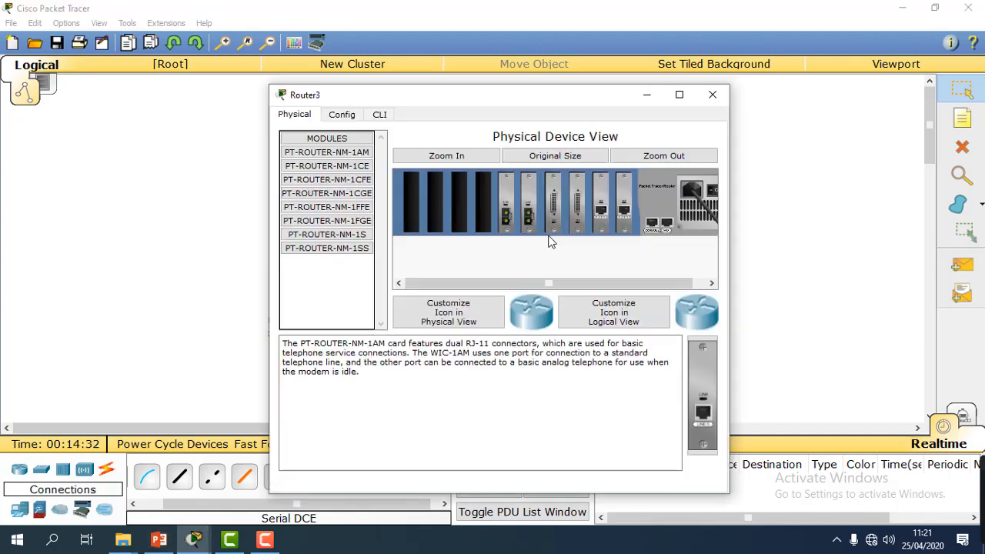
left_click(380, 117)
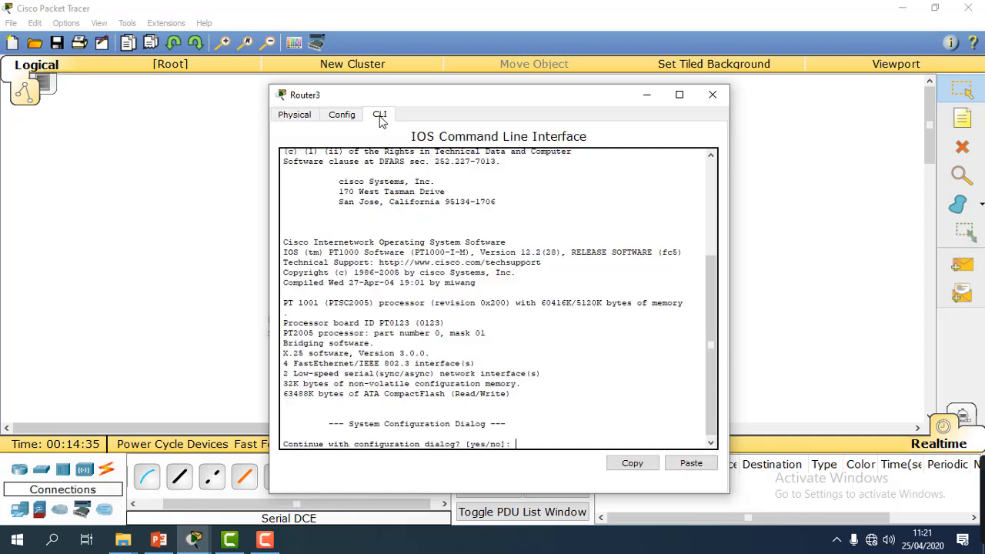
type("no")
key("Return")
key("Return")
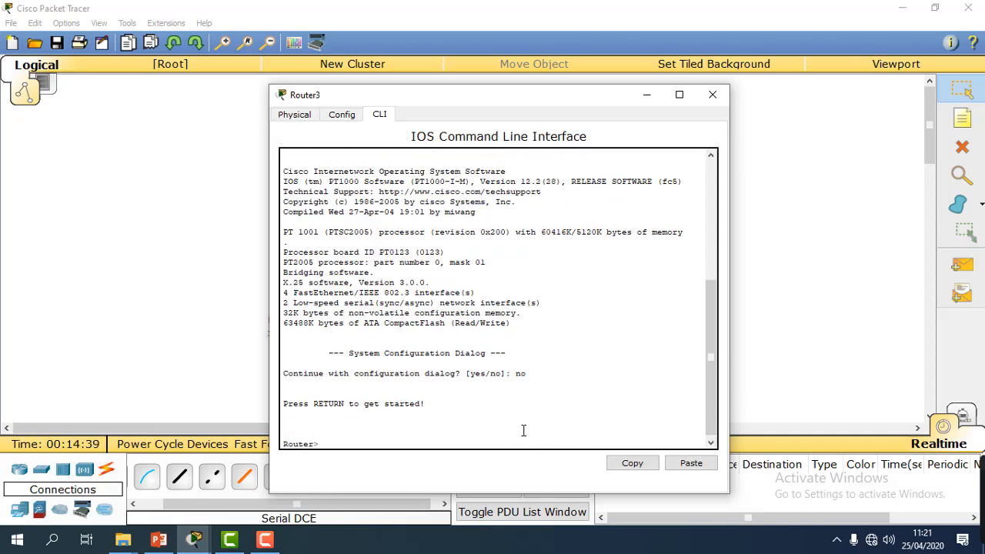
- Enter privileged mode and global configuration mode on Router3 with enable and configure terminal
type("enable")
key("Return")
type("con")
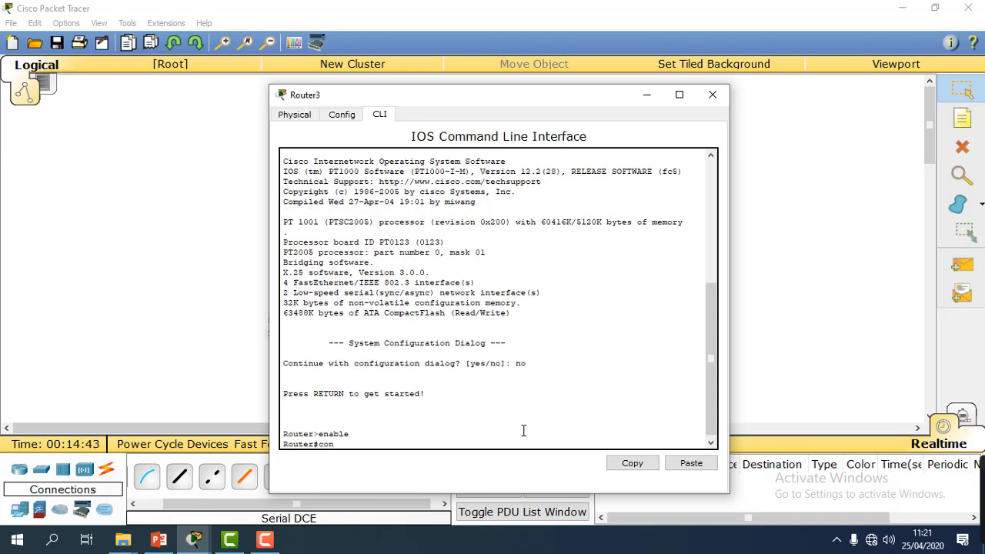
type("figure terminal")
key("Return")
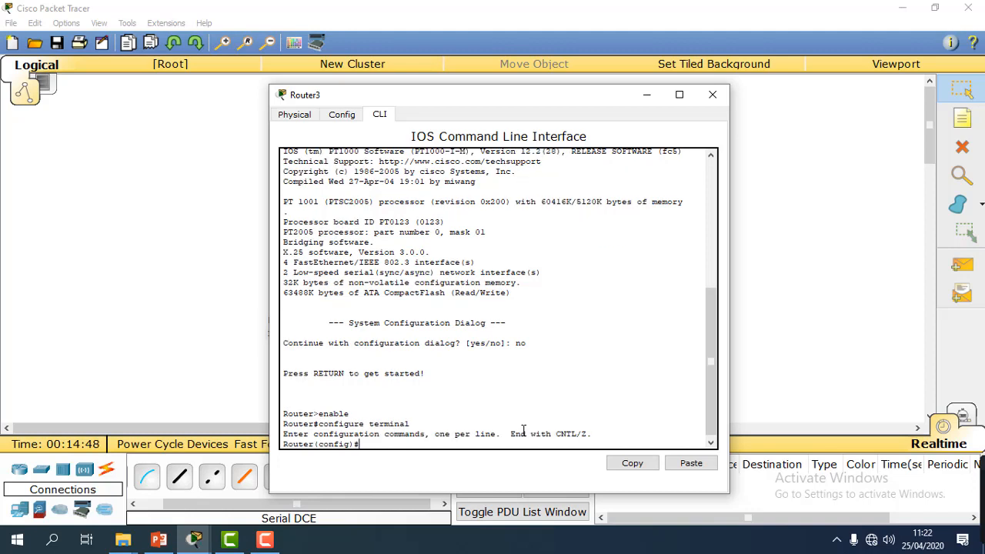
- Check Router3's port toward komputer 2 in the topology and enter interface fastethernet 0/0
type("interface fastet")
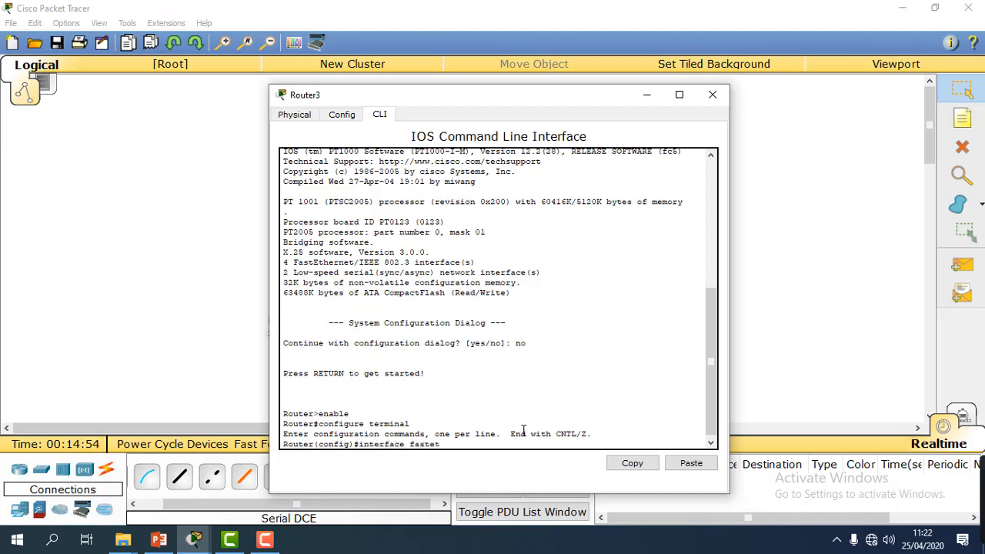
type("hernet 0/0")
left_click_drag(513, 102, 234, 53)
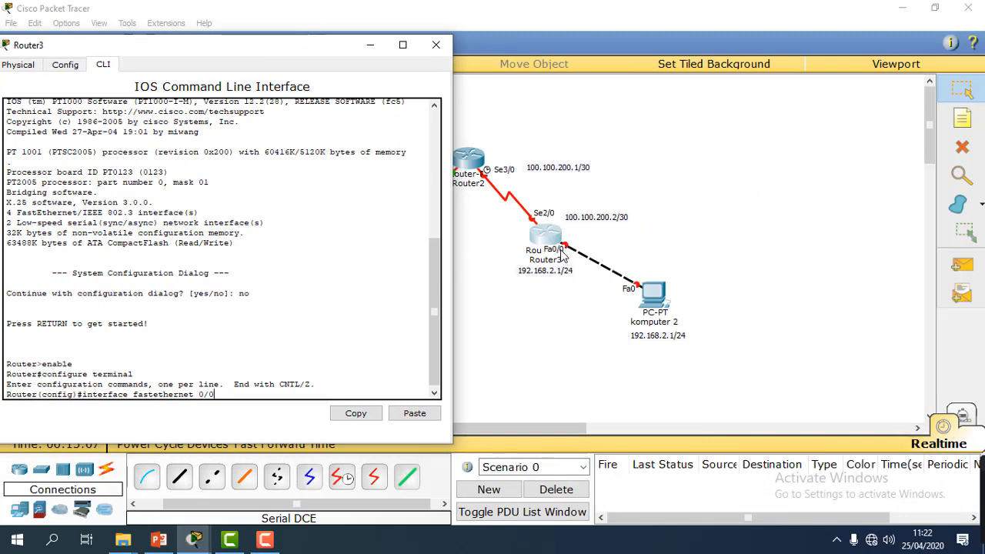
left_click_drag(327, 47, 468, 40)
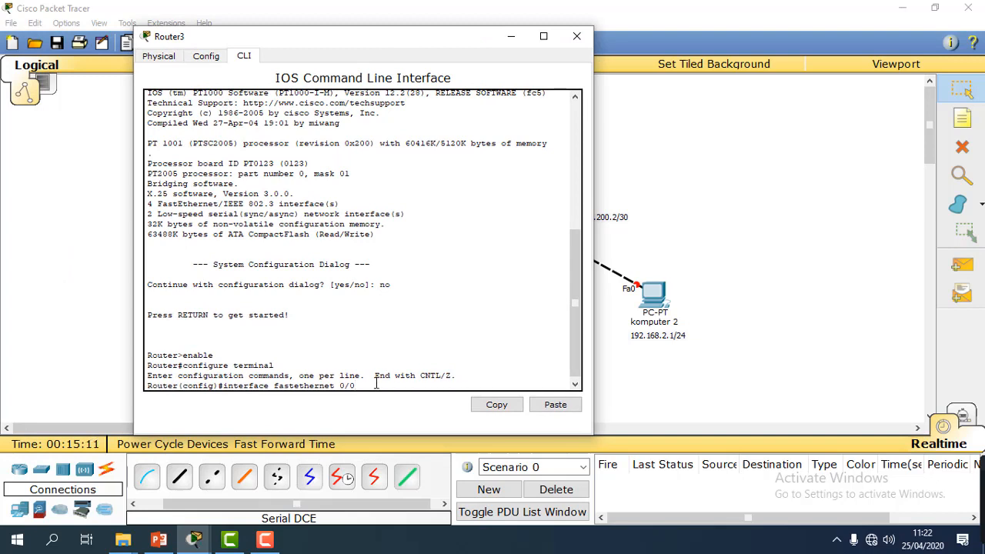
key("Return")
- Assign IP address 192.168.2.1 with subnet mask 255.255.255.0 to Router3's fastethernet 0/0 interface
type("ip ad")
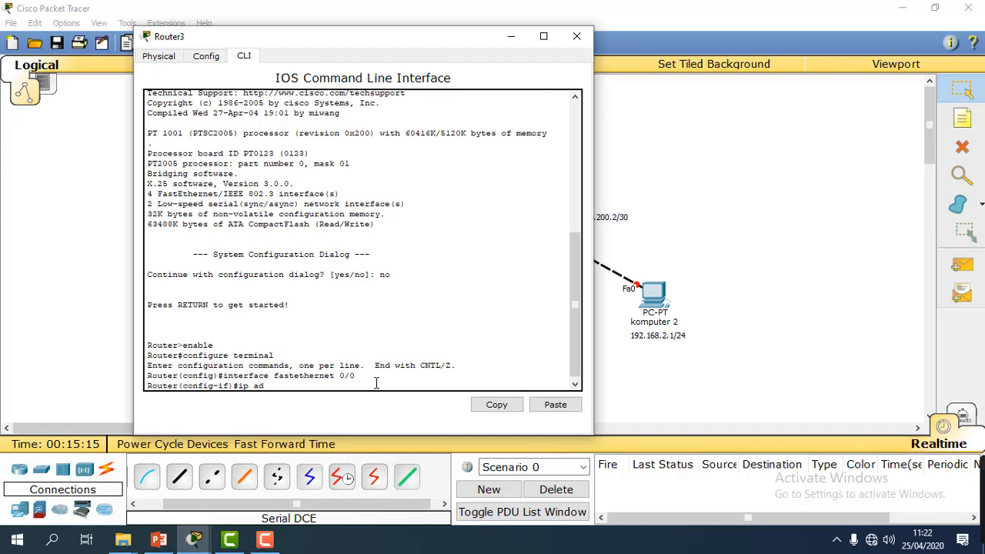
type("dress 192.168.2.1 255.255.")
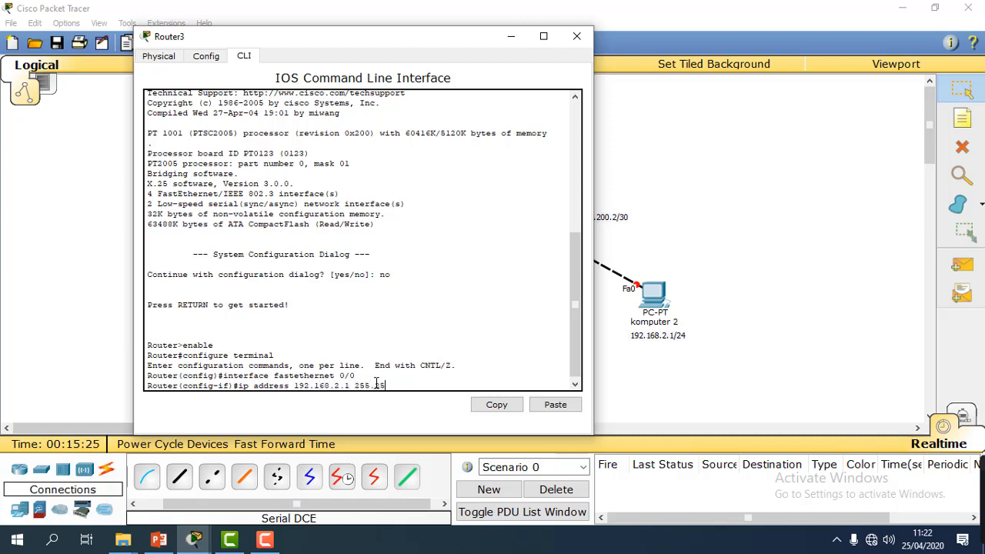
type("255.252")
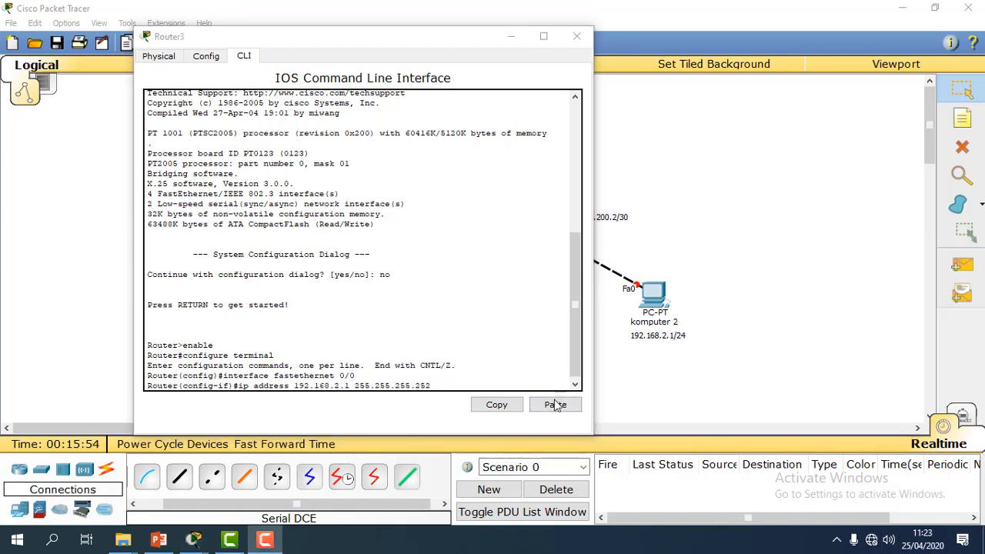
left_click(447, 383)
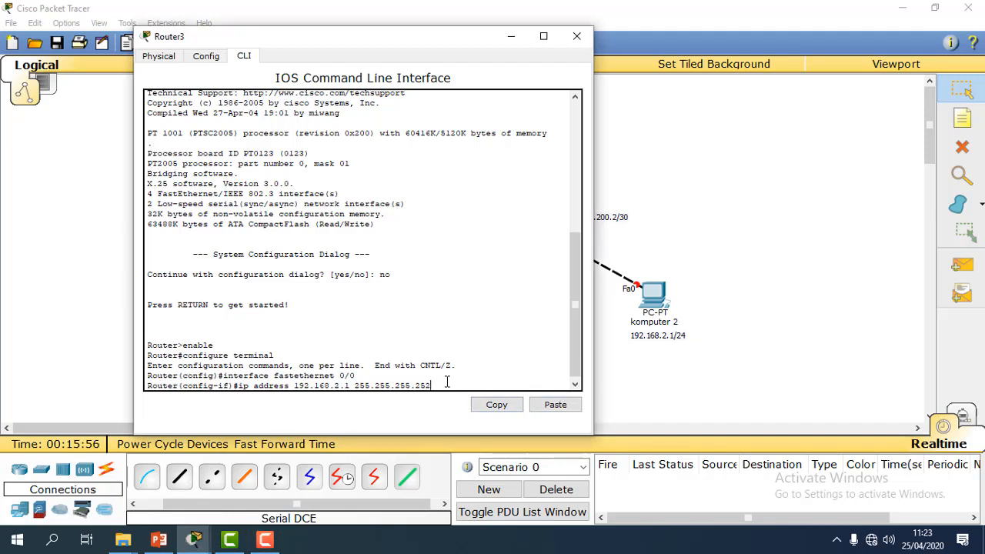
key("BackSpace")
key("BackSpace")
key("BackSpace")
type("0")
key("Return")
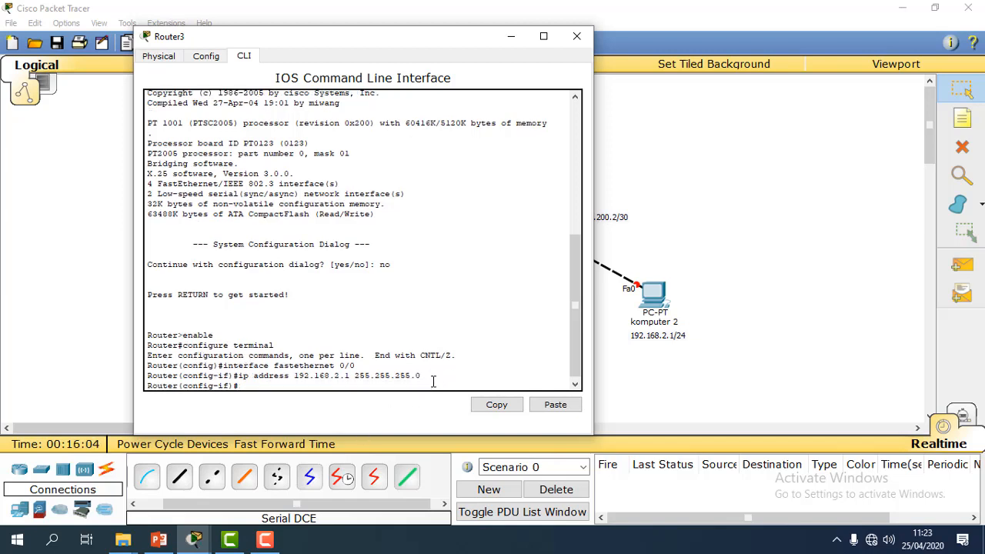
- Try to set a clock rate of 64000 on Router3's fastethernet 0/0 interface
type("clock rate 64000")
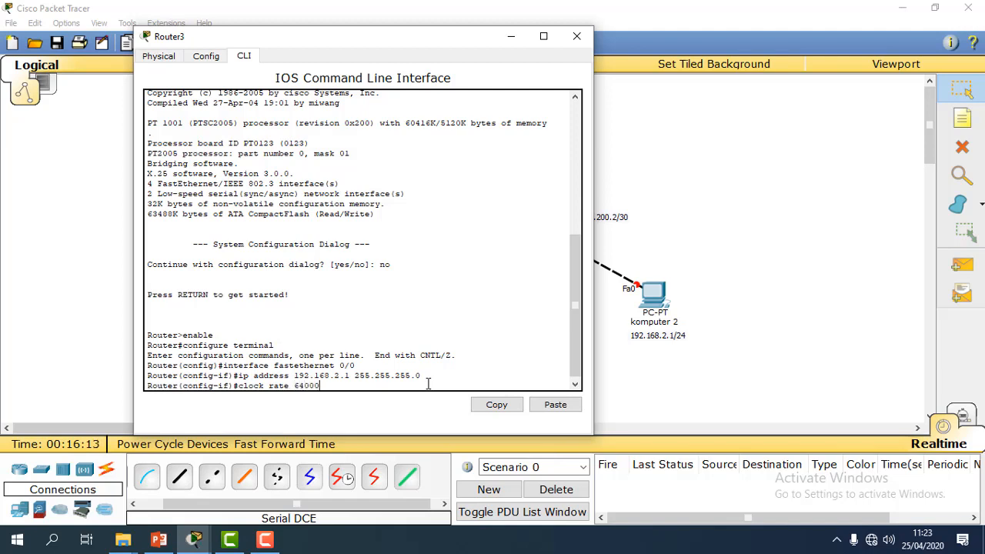
key("Return")
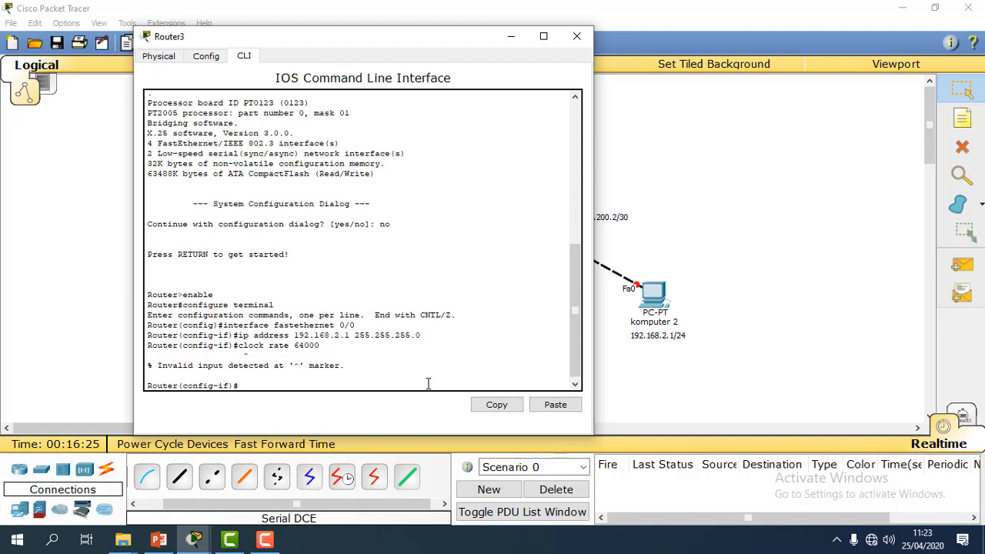
key("Up")
key("BackSpace")
key("BackSpace")
key("BackSpace")
key("BackSpace")
key("BackSpace")
key("BackSpace")
key("BackSpace")
key("BackSpace")
key("BackSpace")
key("BackSpace")
key("BackSpace")
key("BackSpace")
key("BackSpace")
key("BackSpace")
type("loc")
key("Tab")
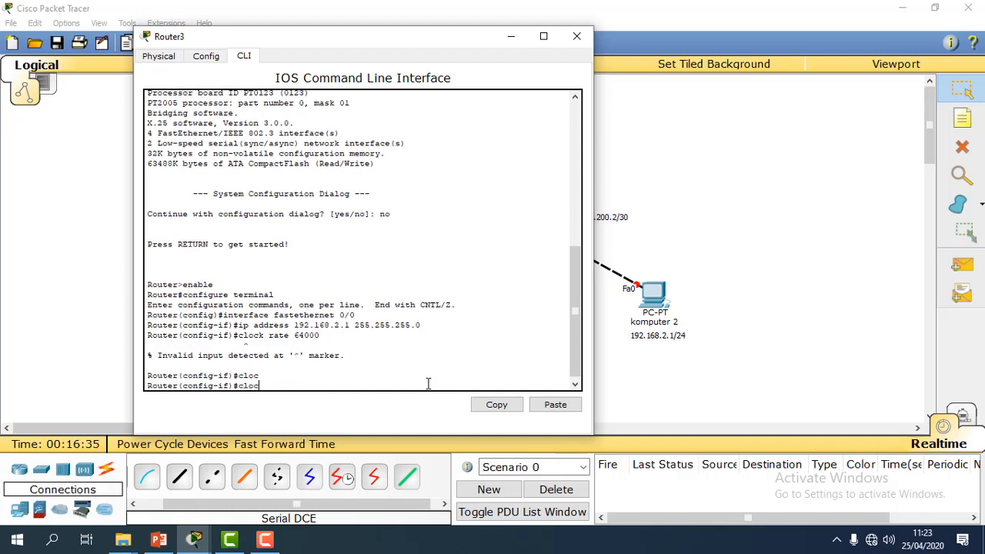
type("k re")
type("te")
key("Tab")
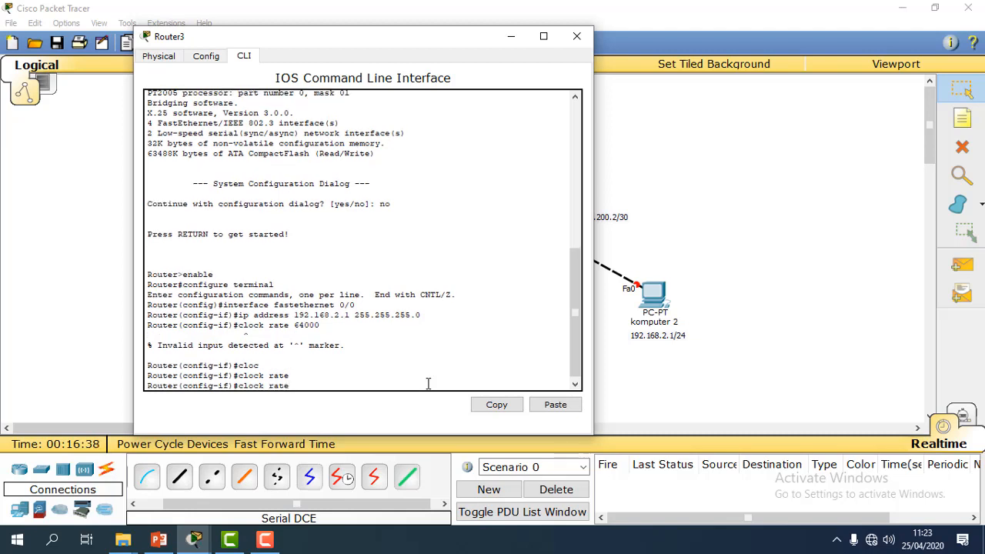
type("64000")
key("BackSpace")
key("BackSpace")
key("BackSpace")
key("BackSpace")
key("BackSpace")
key("BackSpace")
key("BackSpace")
key("BackSpace")
key("BackSpace")
key("BackSpace")
key("BackSpace")
key("BackSpace")
key("BackSpace")
key("BackSpace")
key("BackSpace")
key("BackSpace")
- Bring up Router3's fastethernet 0/0 interface with no shutdown
type("no shut")
key("Tab")
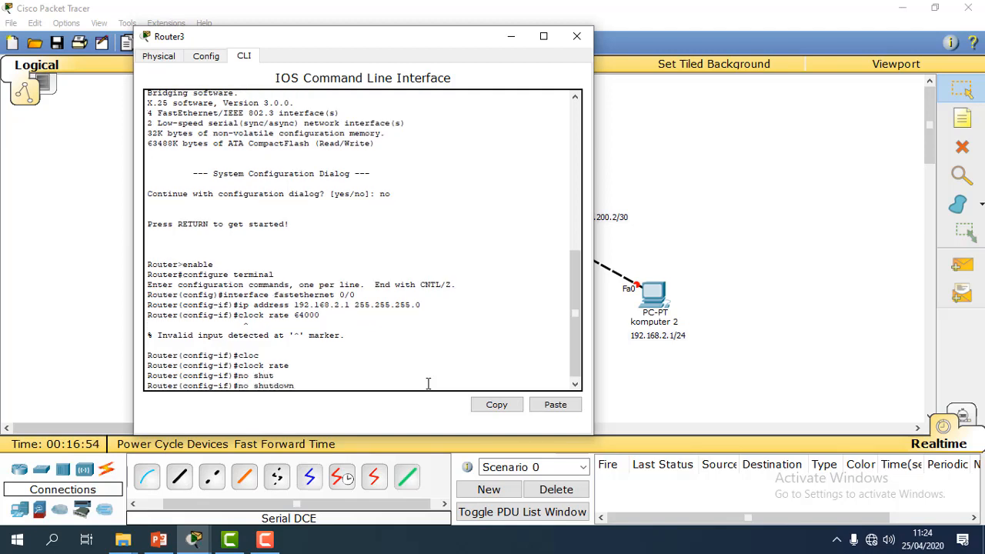
key("Return")
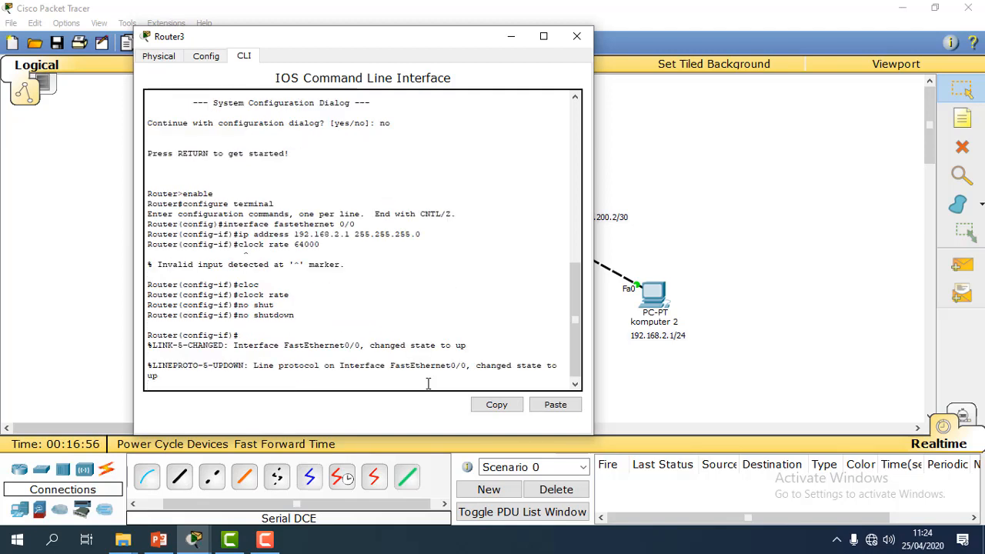
key("Return")
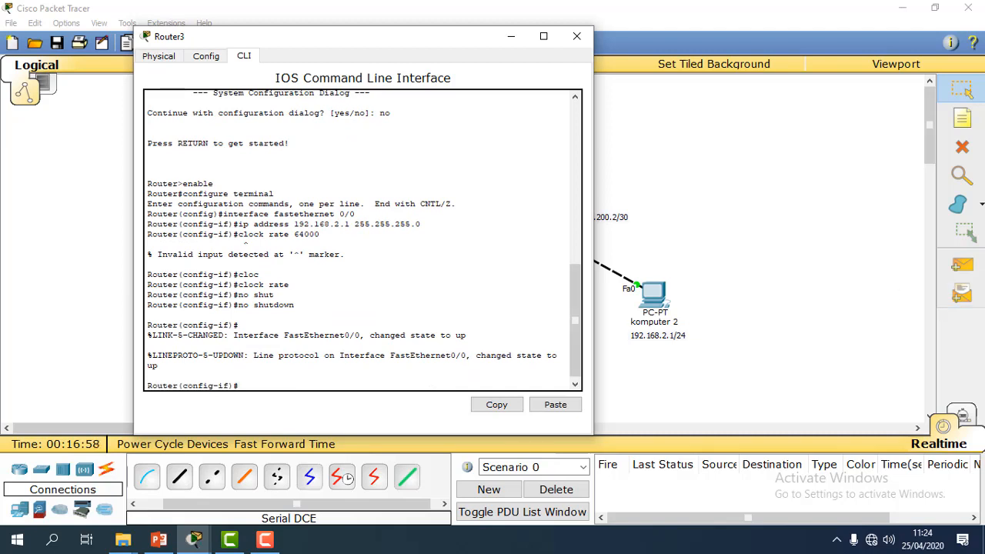
key("alt+Tab")
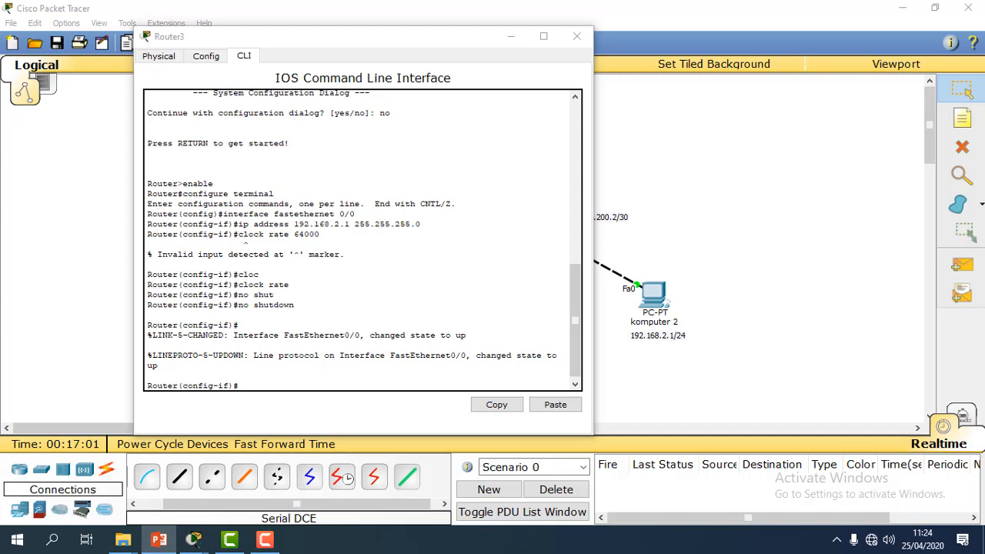
- Exit the fastethernet interface configuration on Router3 and enter interface serial 2/0
left_click(301, 385)
type("exit")
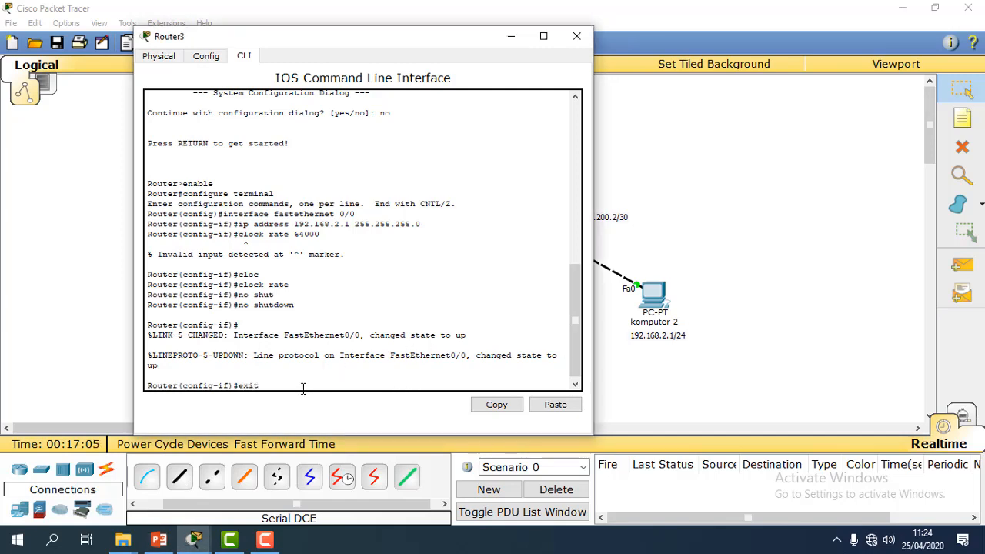
key("Return")
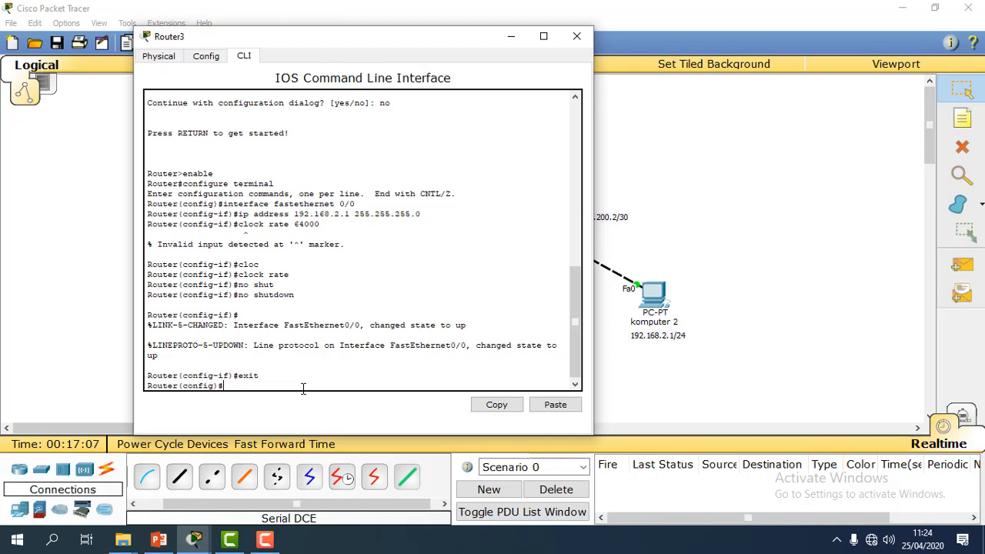
type("interface serial")
mouse_move(380, 39)
left_mouse_down()
mouse_move(300, 54)
mouse_move(371, 53)
left_mouse_up()
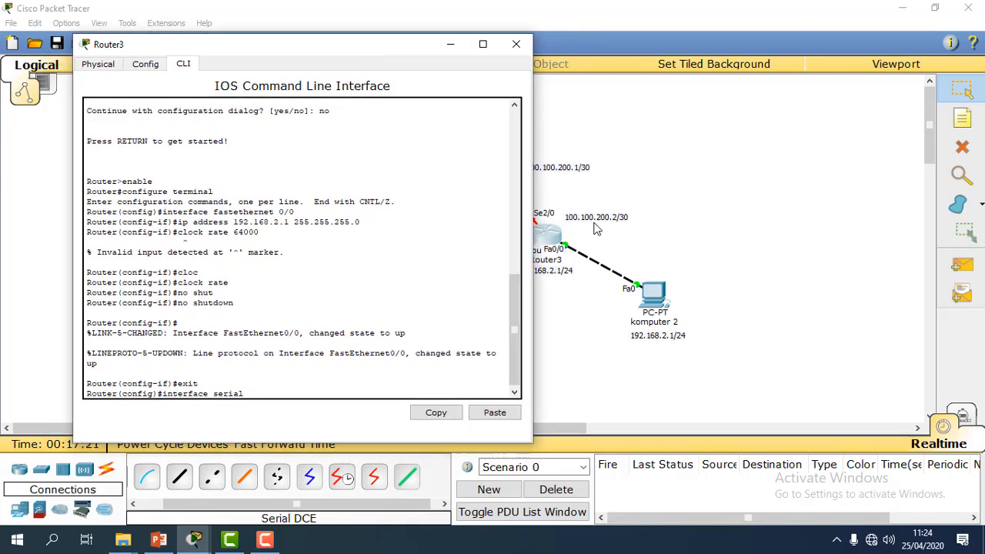
type("2/0")
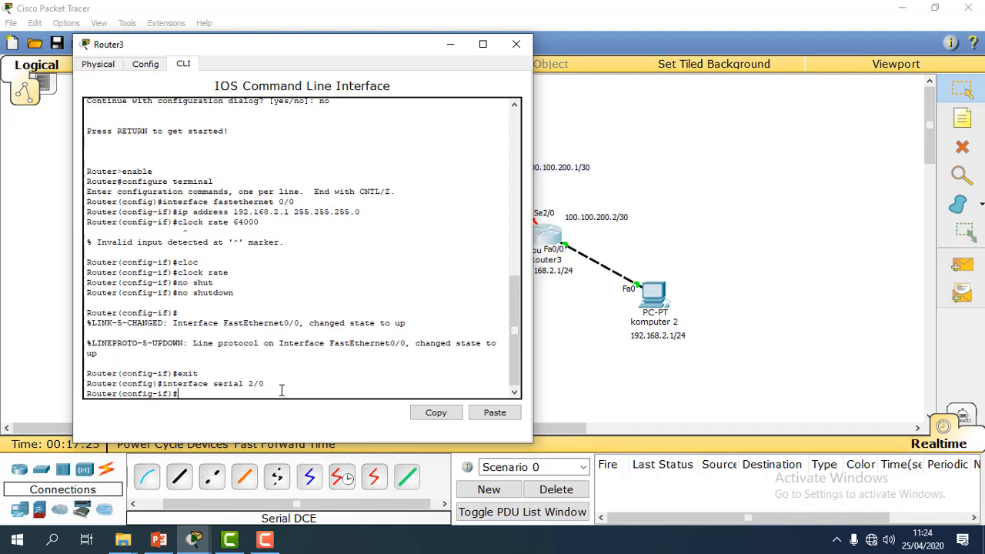
- Assign IP address 100.100.200.2 with mask 255.255.255.252 to Router3's serial 2/0 and try to set its clock rate to 64000
type("ip address 100.100.200.2 2")
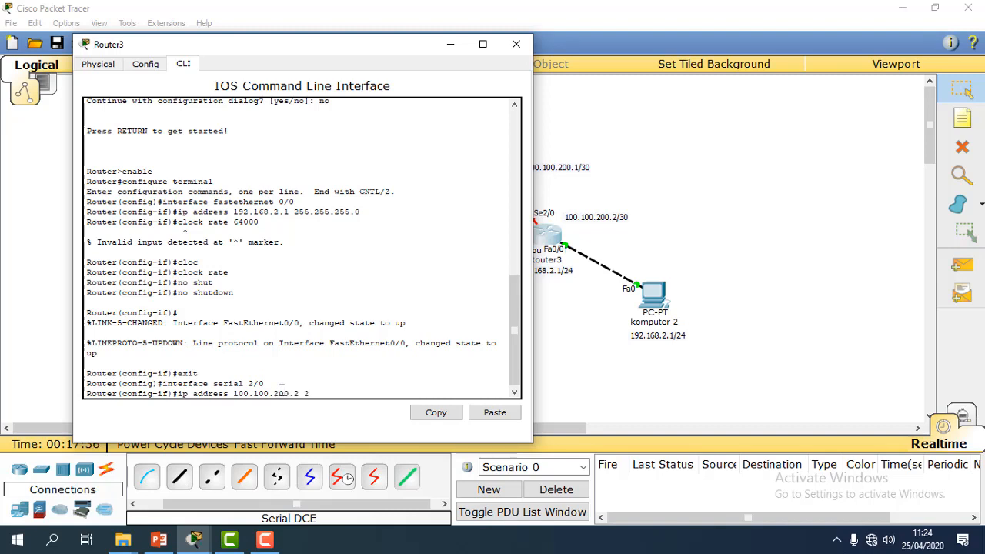
type("55.255.255.252")
key("Return")
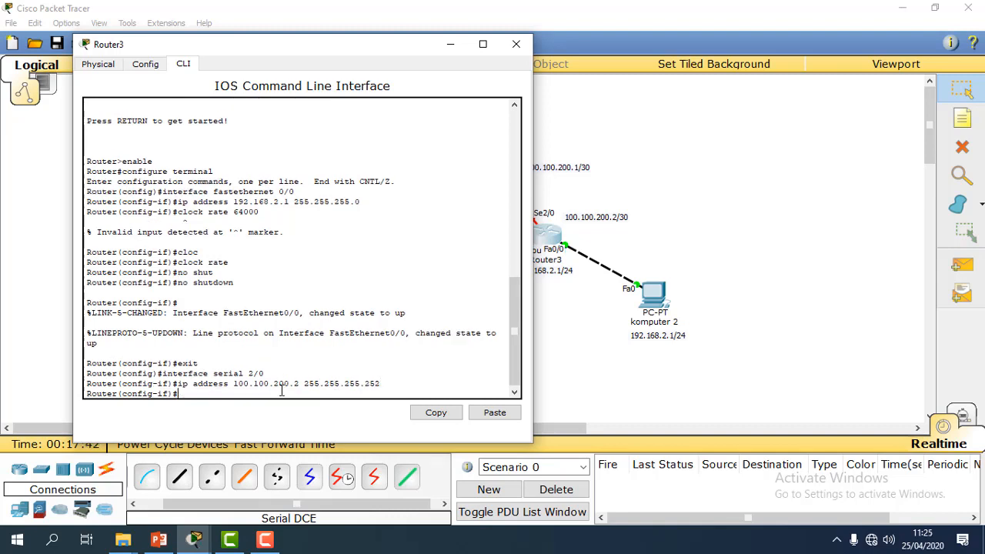
type("clock rate 64000")
key("Return")
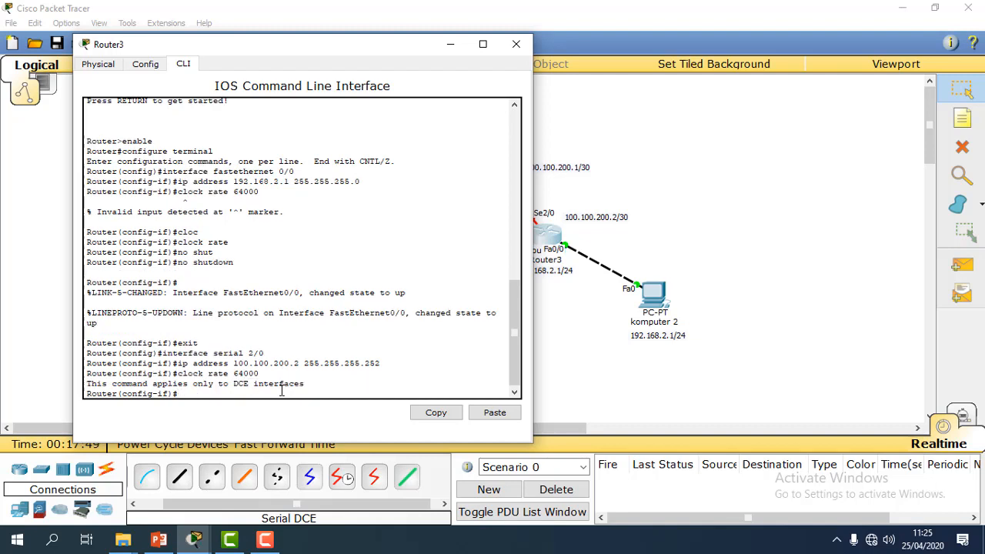
- Enable Router3's serial 2/0 with no shutdown, exit to global configuration mode and close the router's window
type("no shutdown")
key("Return")
type("e")
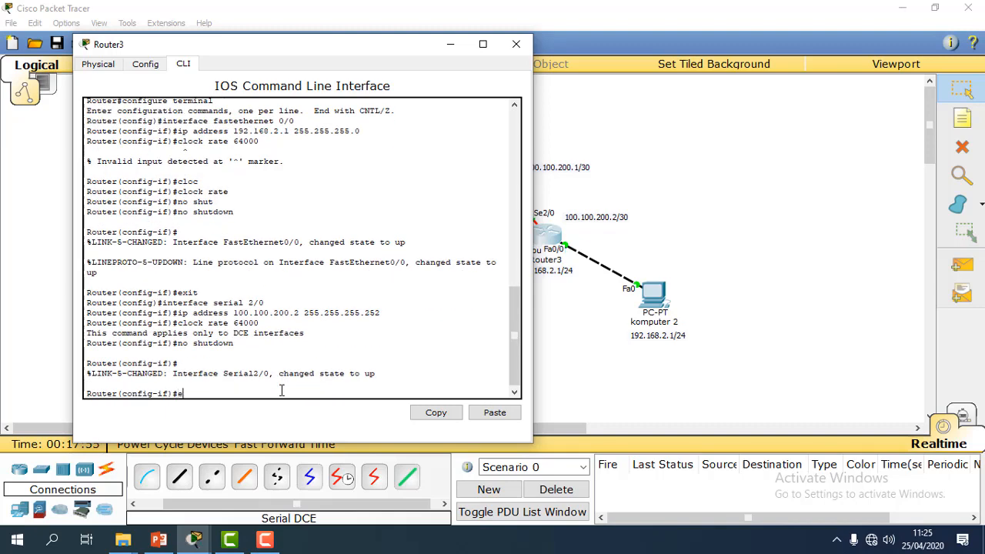
type("xit")
key("Return")
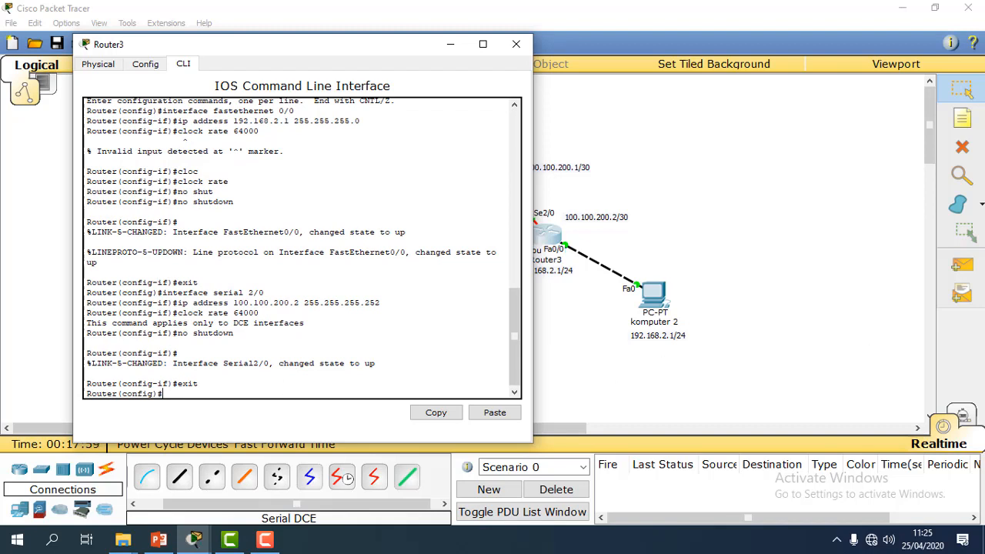
left_click(515, 45)
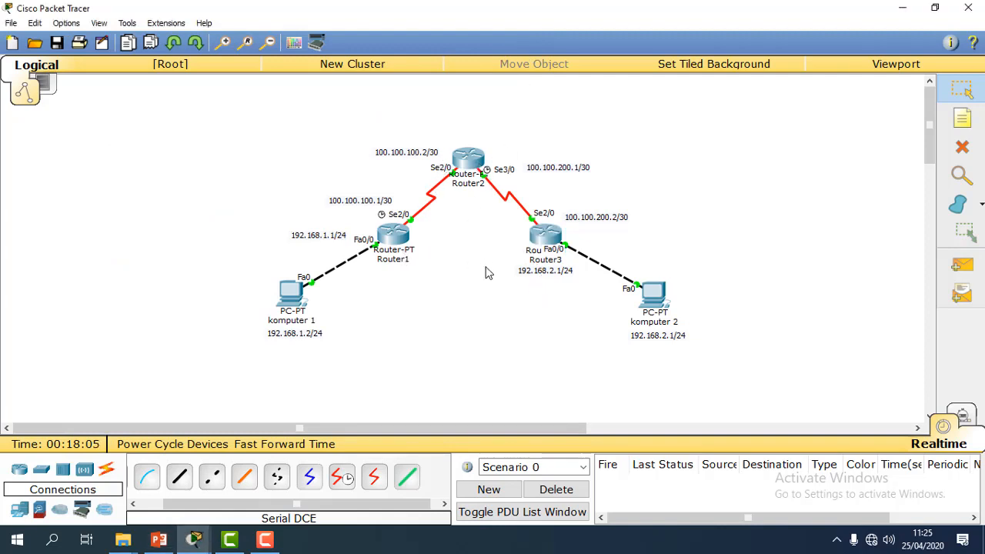
- Open Router1's command line at the global configuration prompt
key("alt+Tab")
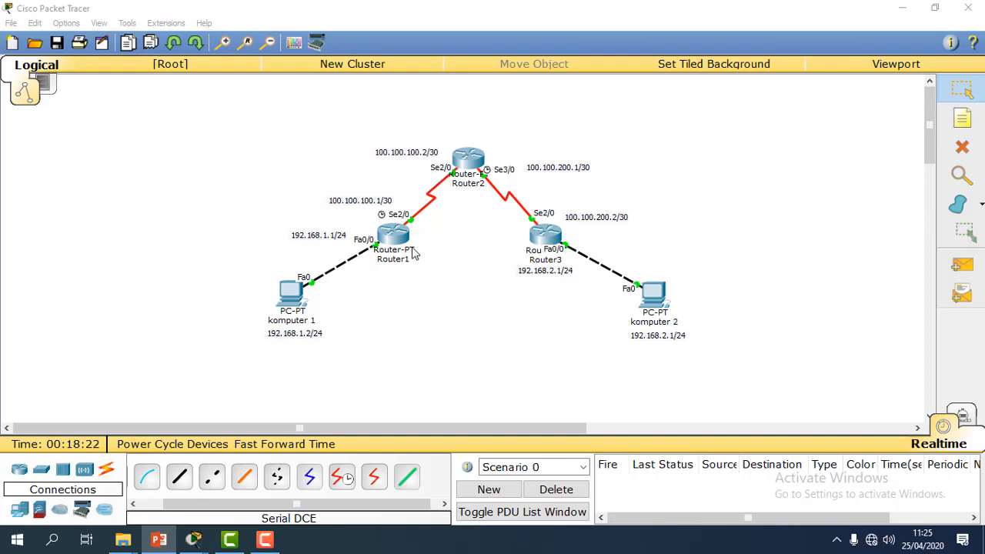
left_click(400, 235)
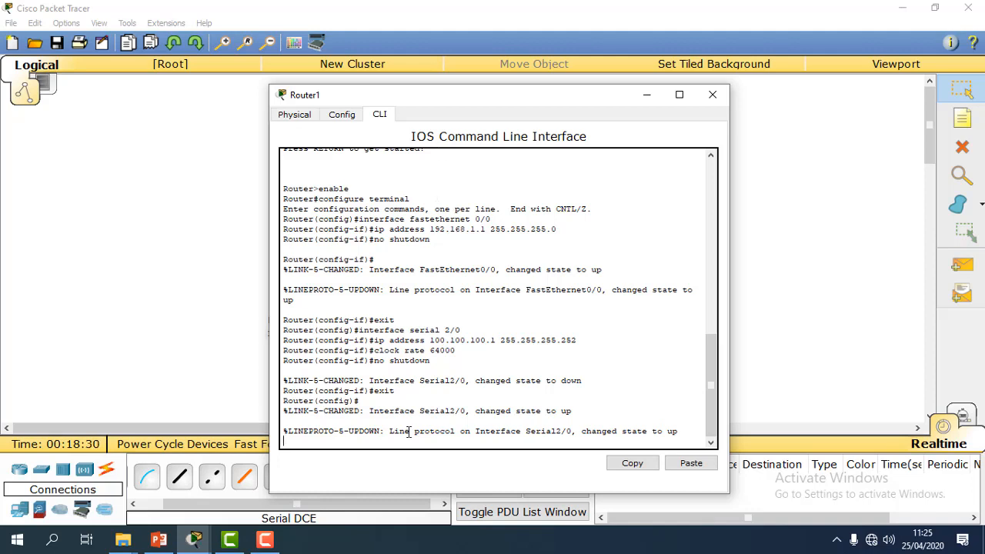
key("Return")
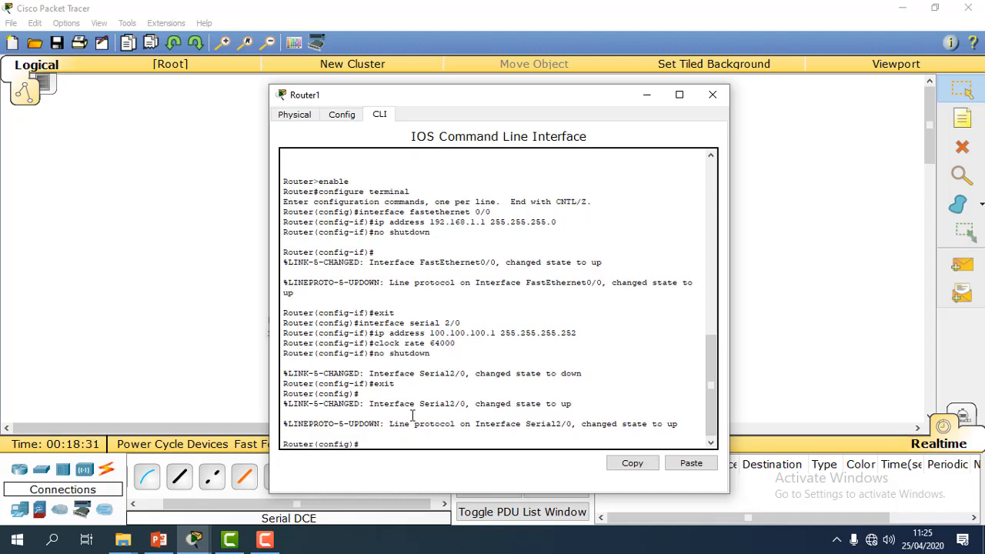
type("xit")
key("Return")
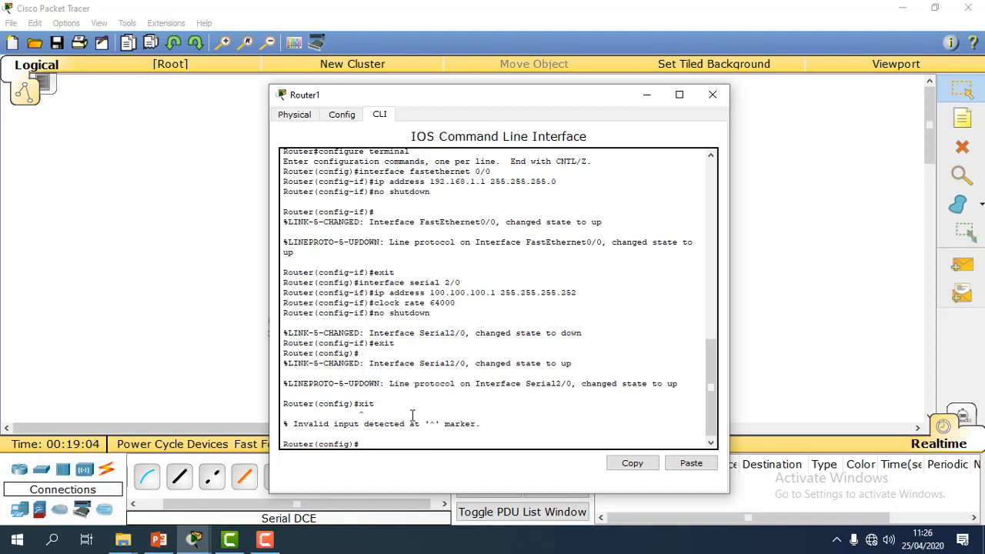
- Add a static route on Router1 to network 192.168.2.0 with mask 255.255.255.0 via 100.100.200.2
type("ip route 192.168.2.0 2")
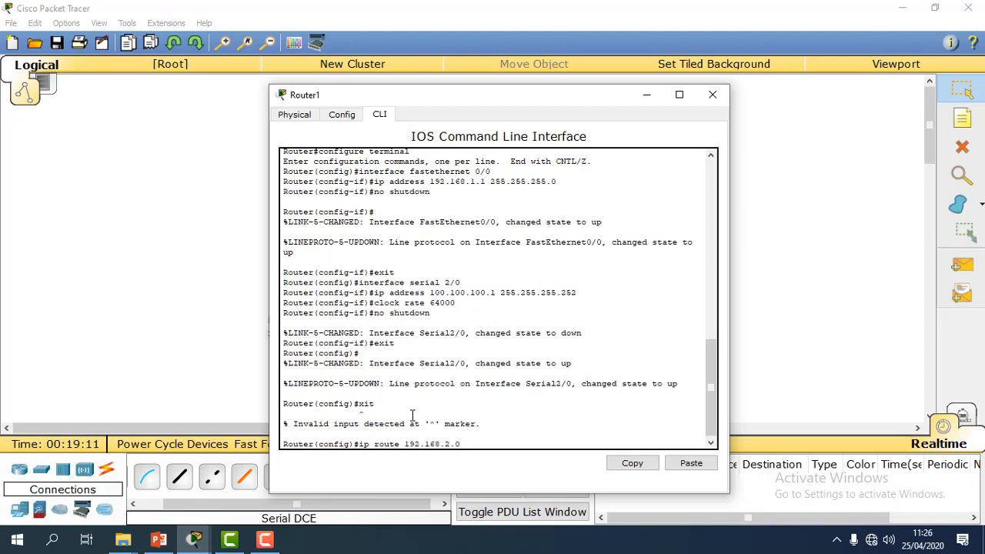
type("55.255.255.0 100.100.200")
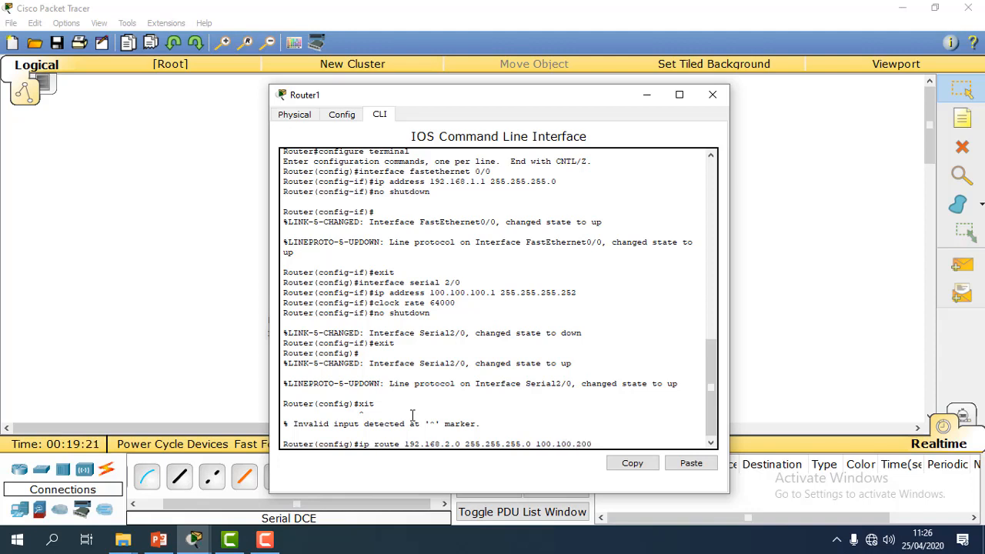
type(".2")
left_click_drag(497, 103, 752, 76)
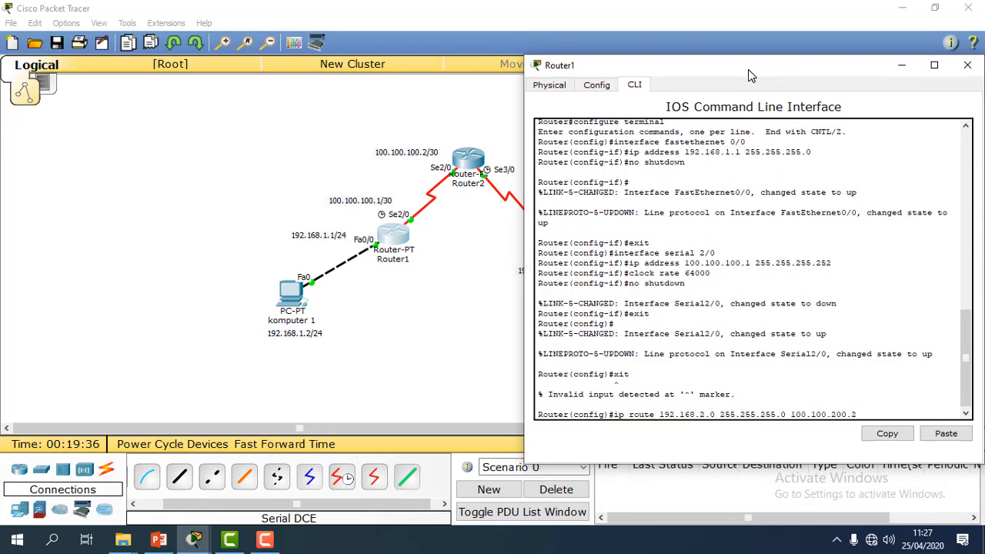
left_click_drag(750, 75, 292, 68)
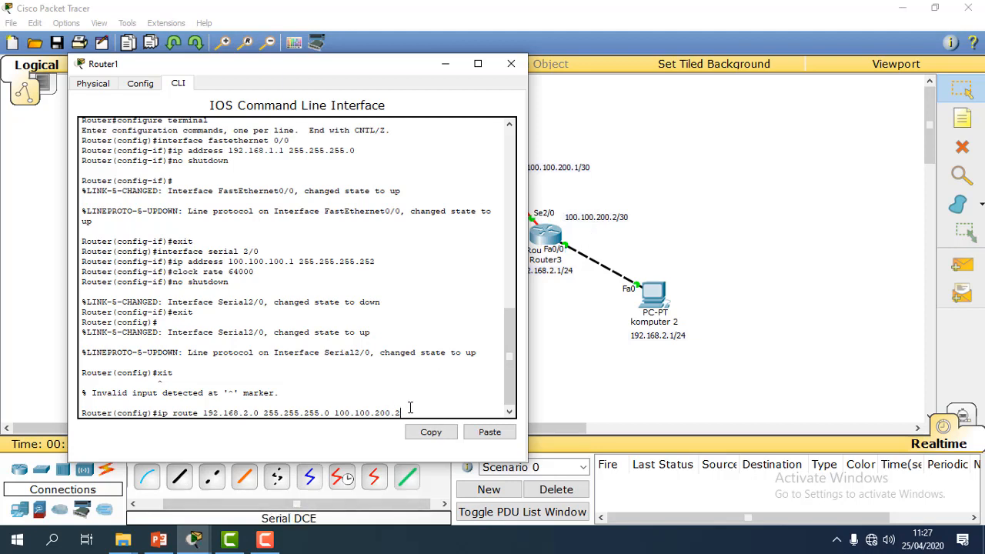
key("Return")
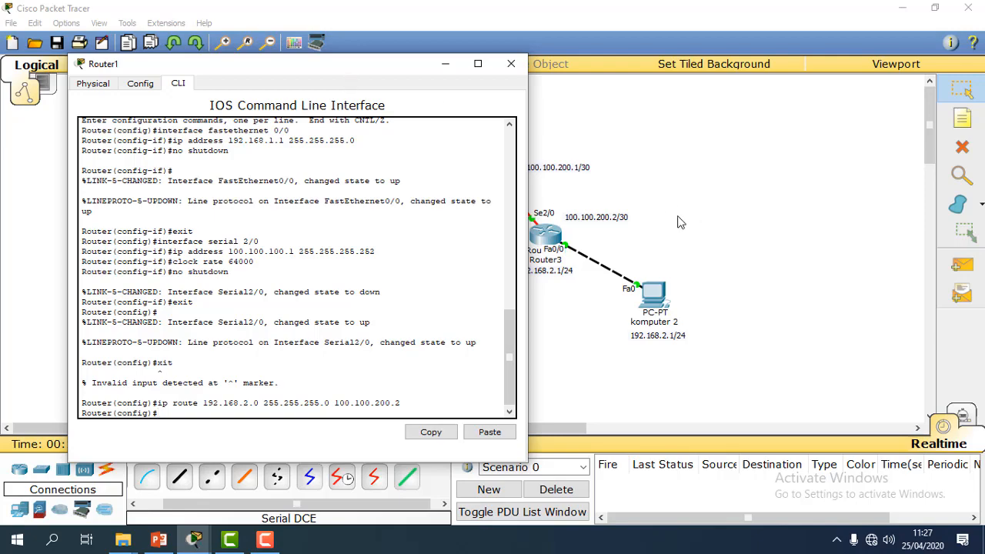
- Check the topology addresses and add a static route on Router1 to 100.100.200.0 with mask 255.255.255.252 via 100.100.100.2, closing its window
left_click_drag(367, 70, 807, 203)
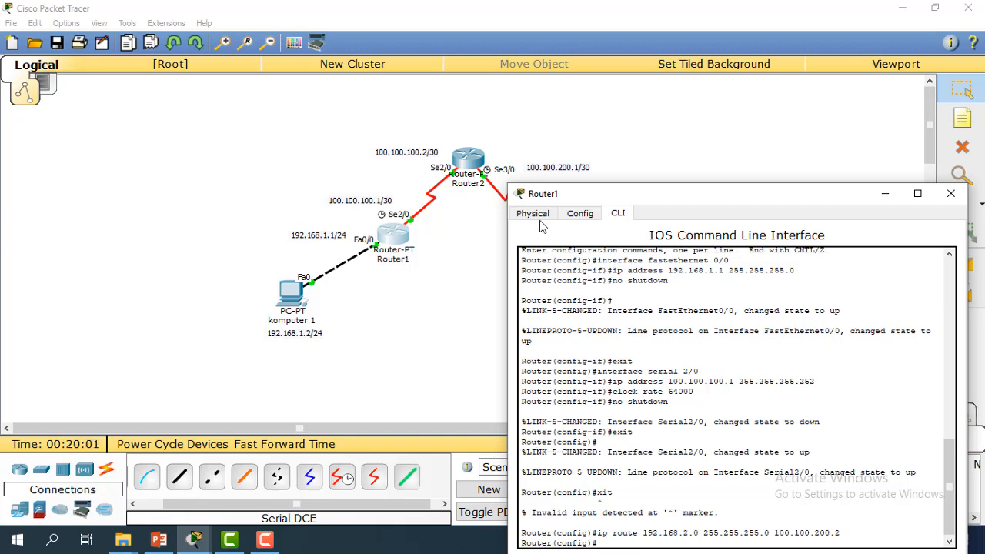
left_click_drag(605, 196, 445, 212)
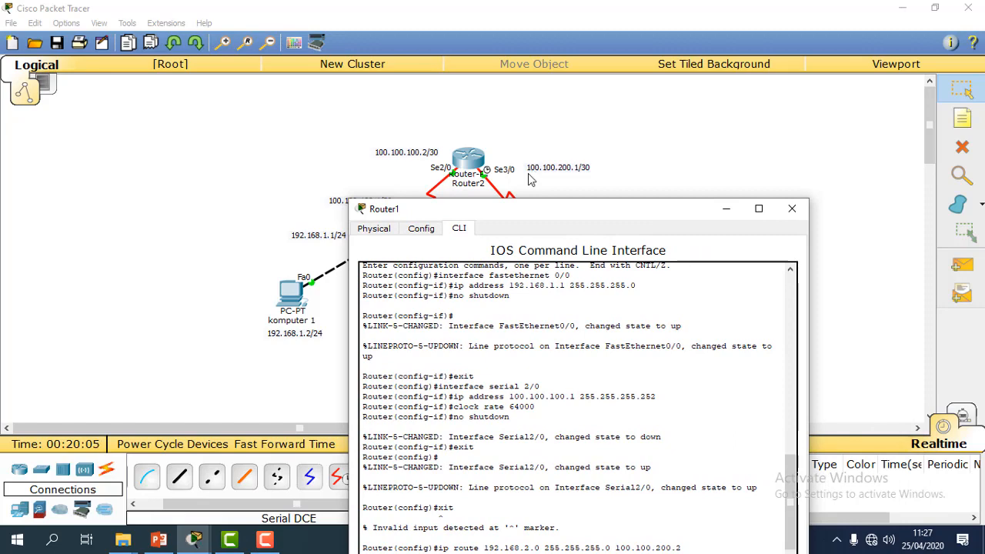
left_click_drag(512, 215, 416, 138)
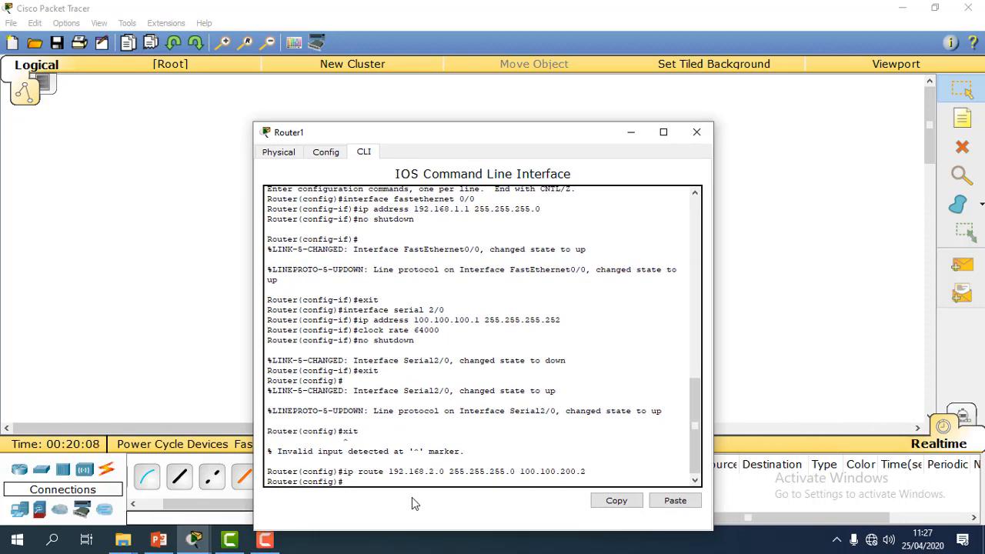
left_click_drag(563, 132, 360, 69)
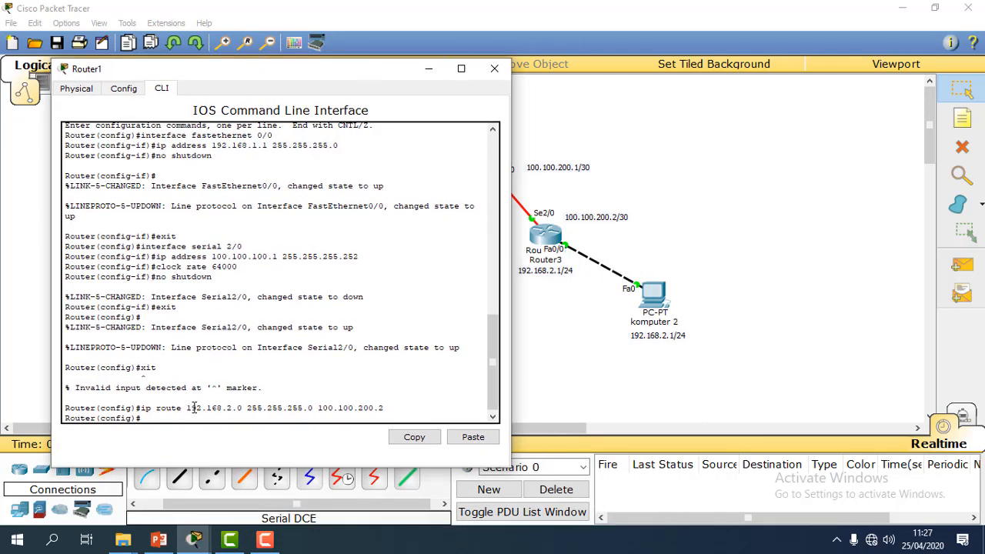
type("ip route 100.100.200.0 255.255.255.")
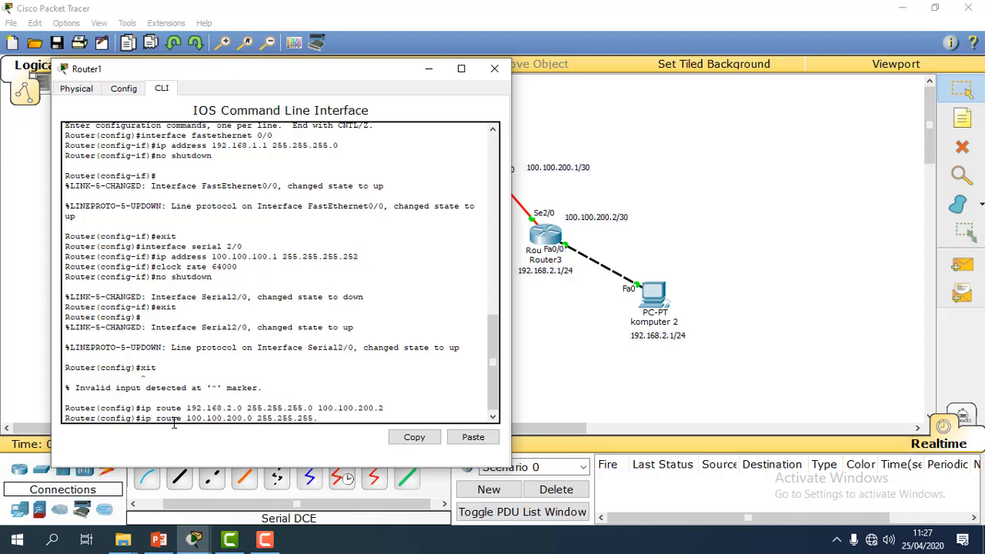
type("252")
key("BackSpace")
type("52 100.100.100.2")
left_click_drag(336, 75, 565, 221)
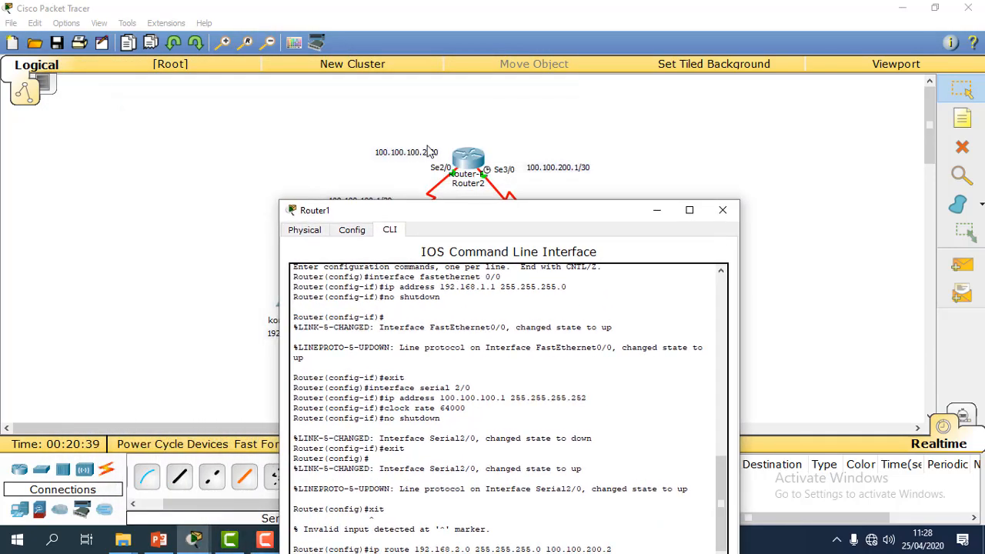
left_click_drag(424, 218, 507, 139)
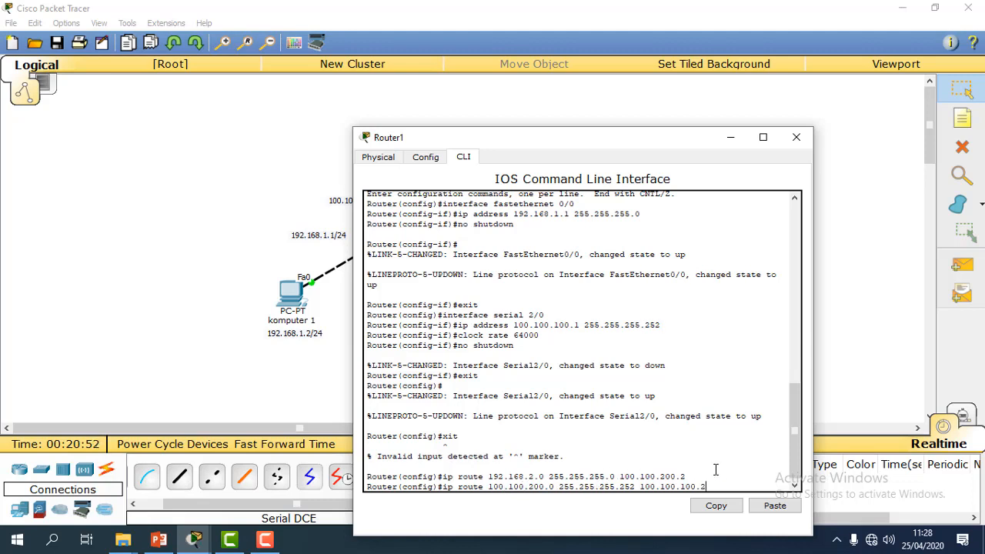
key("Return")
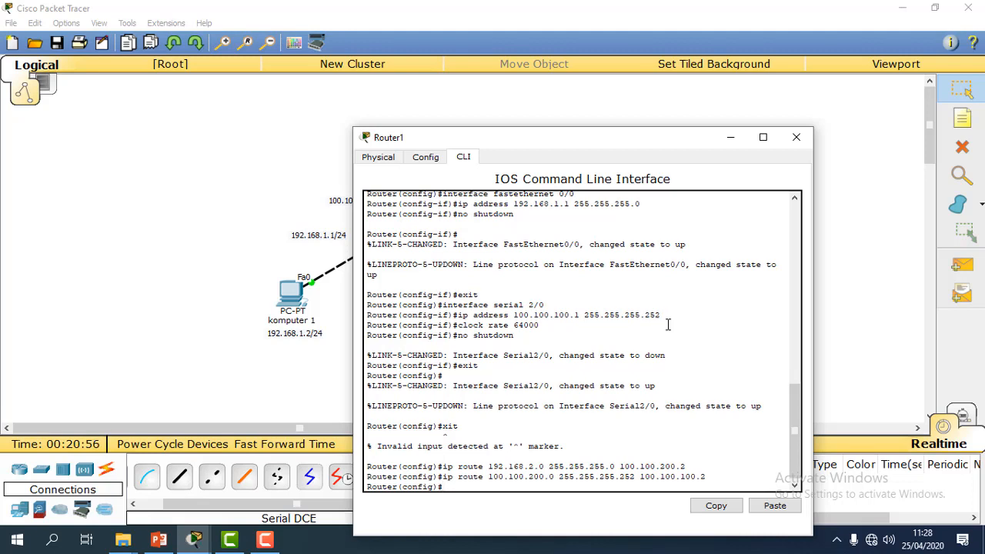
left_click(796, 140)
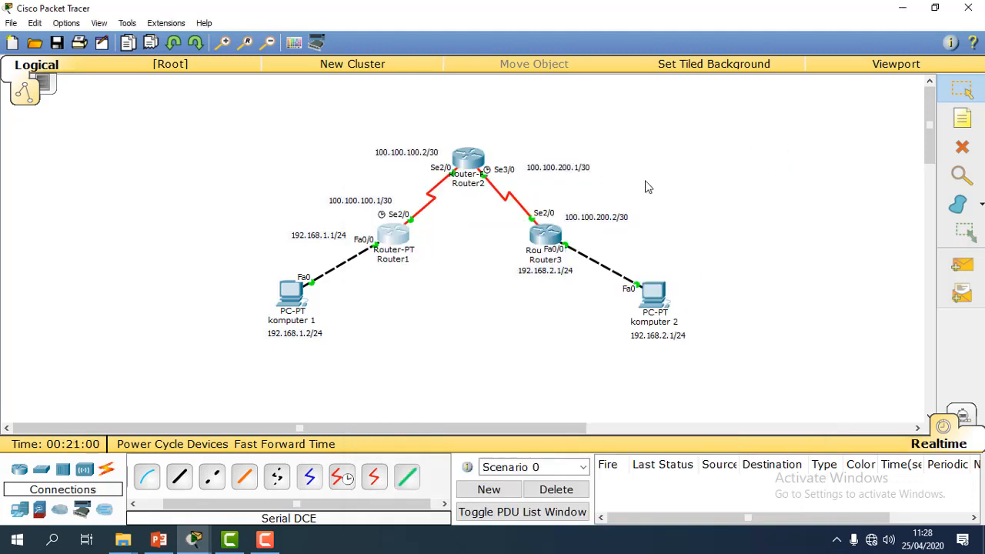
- Add a static route on Router2 to network 192.168.1.0 with mask 255.255.255.0 via 100.100.100.1
left_click(468, 161)
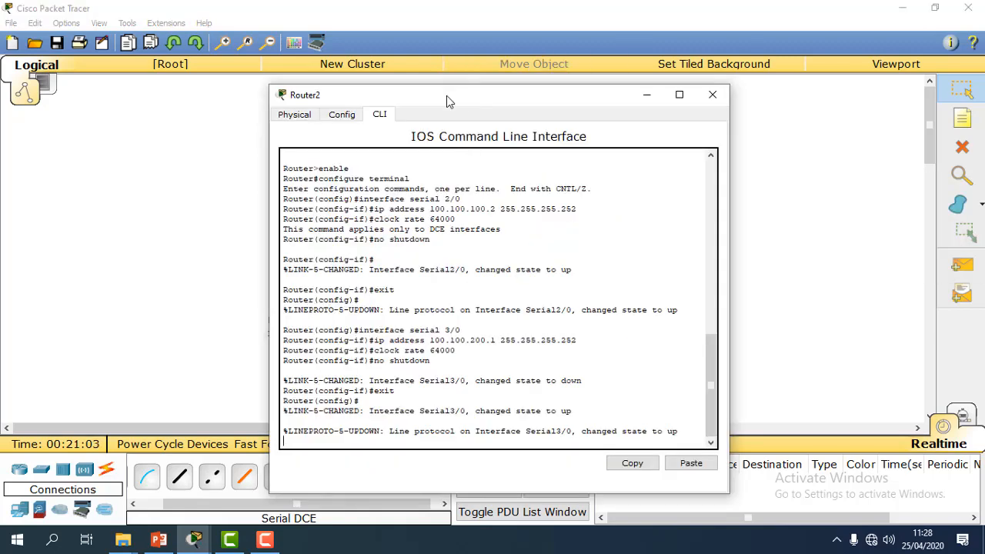
left_click_drag(447, 96, 241, 64)
key("Return")
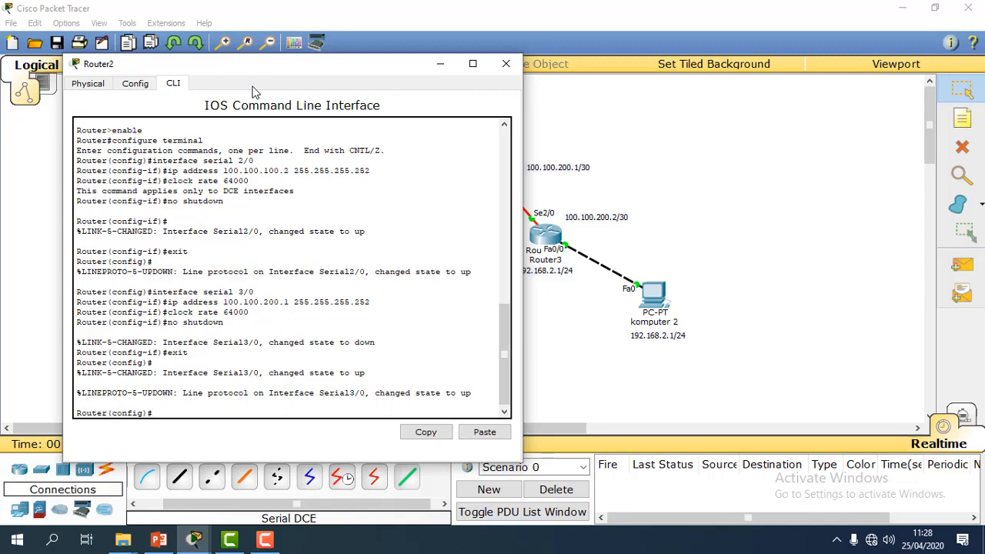
left_click_drag(329, 66, 457, 382)
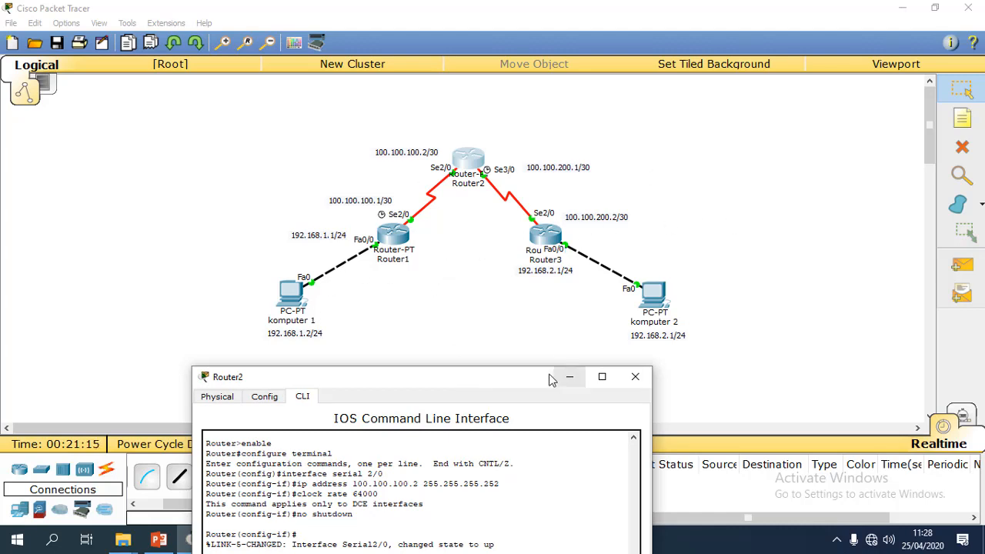
left_click_drag(514, 384, 425, 80)
left_click_drag(273, 69, 304, 57)
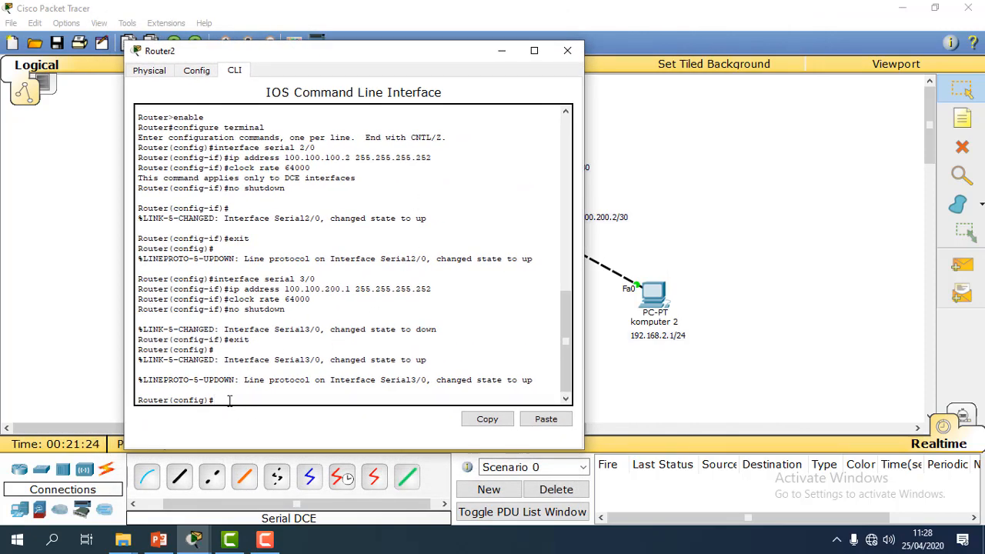
type("ip route 192.168.1.0 255.2")
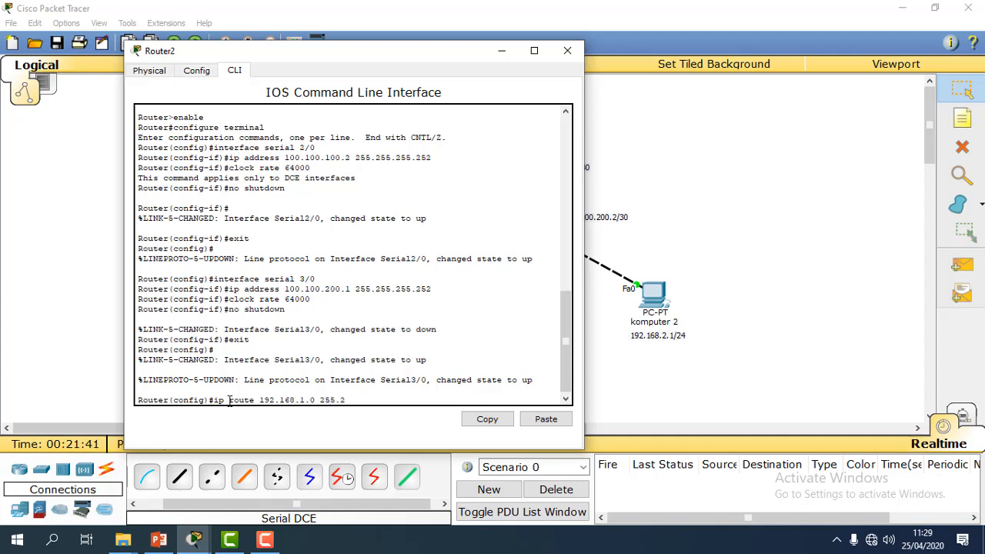
type("55.255.0 100.100.100.1")
left_click_drag(352, 55, 764, 98)
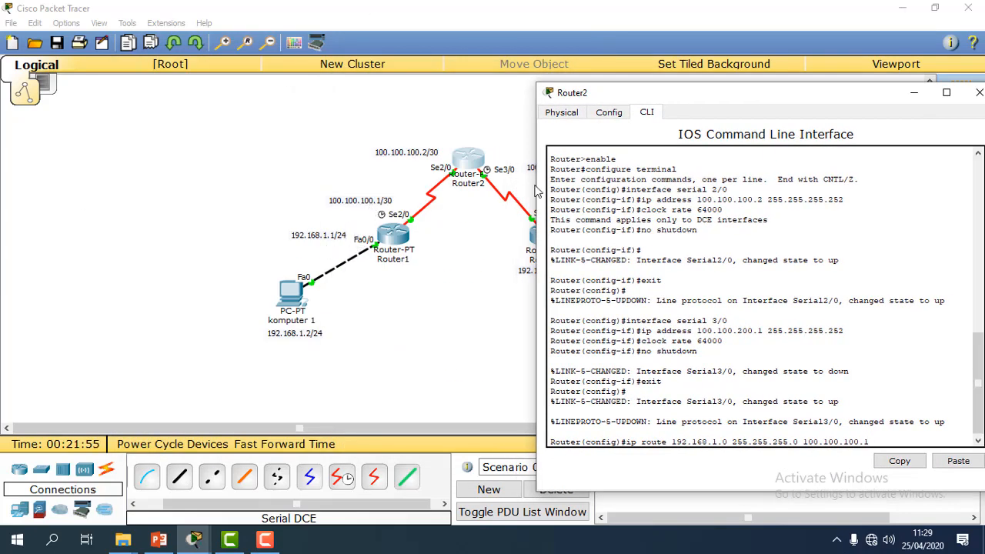
key("Return")
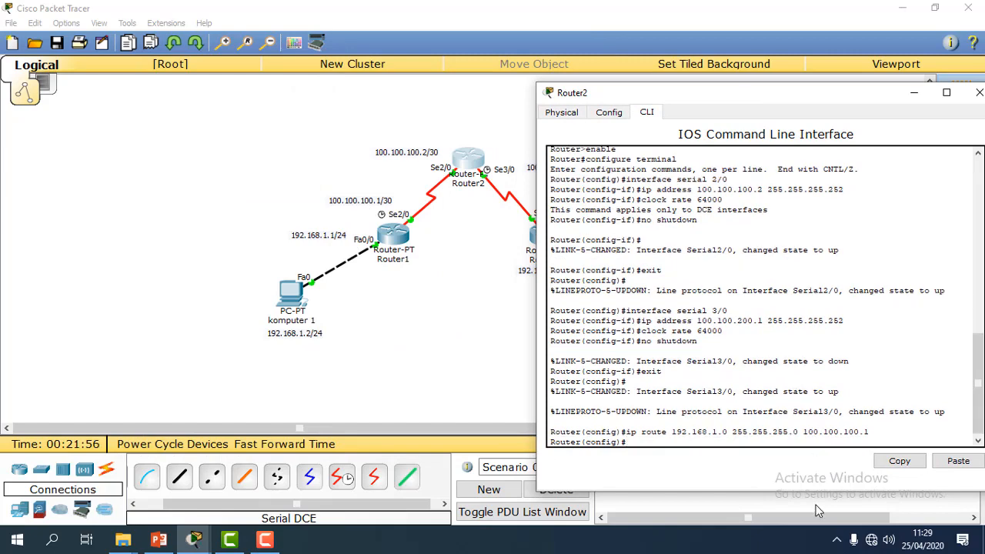
- Add a static route on Router2 to network 192.168.2.0 with mask 255.255.255.0 via 100.100.200.2 and close its window
left_click_drag(648, 97, 148, 81)
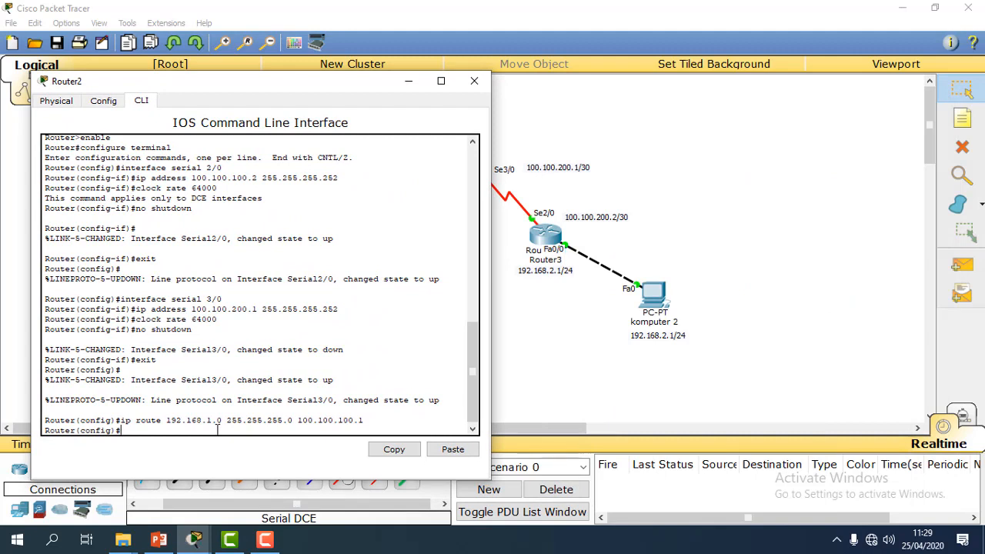
type("ip route 192.168")
key("BackSpace")
type("8.2.0 255.255.255.0")
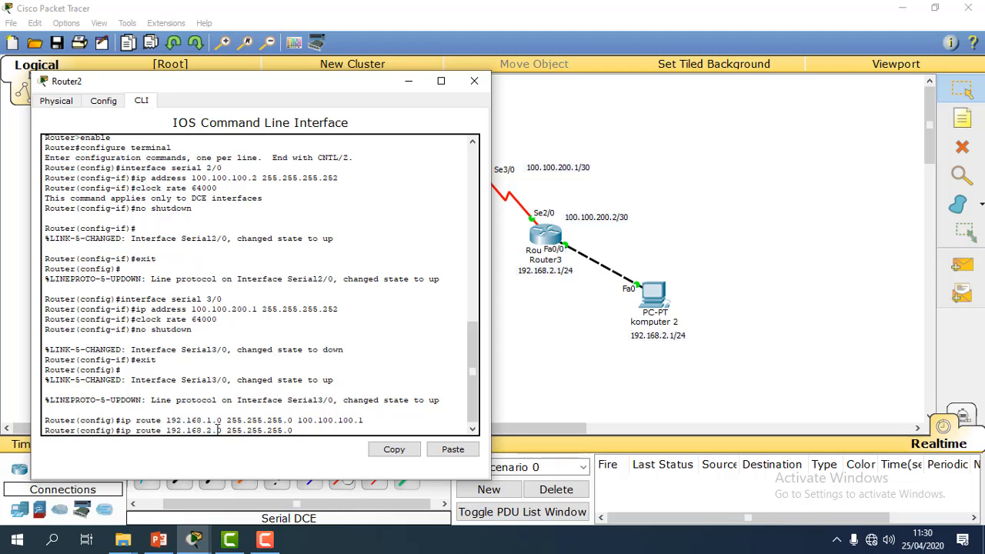
type("100.100.200.2")
key("Return")
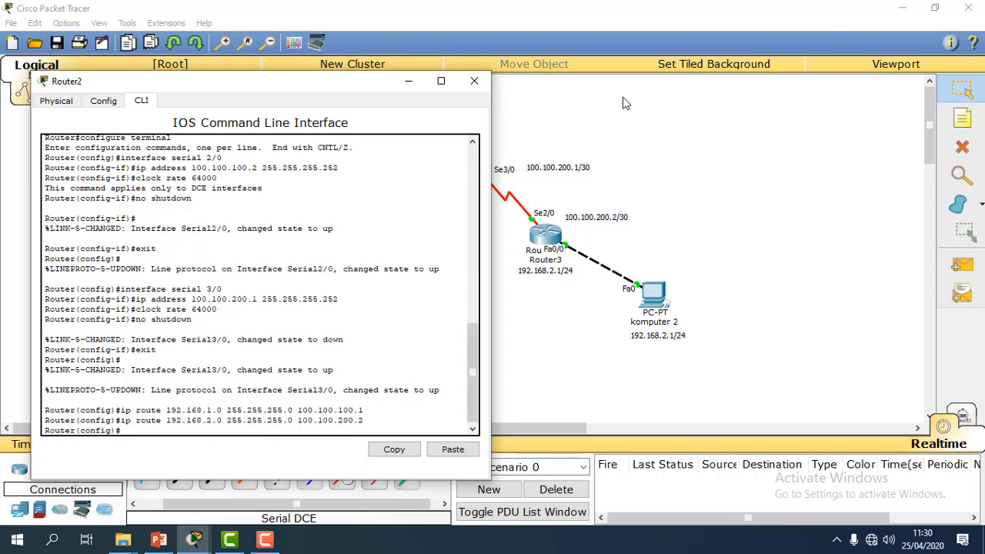
left_click(474, 80)
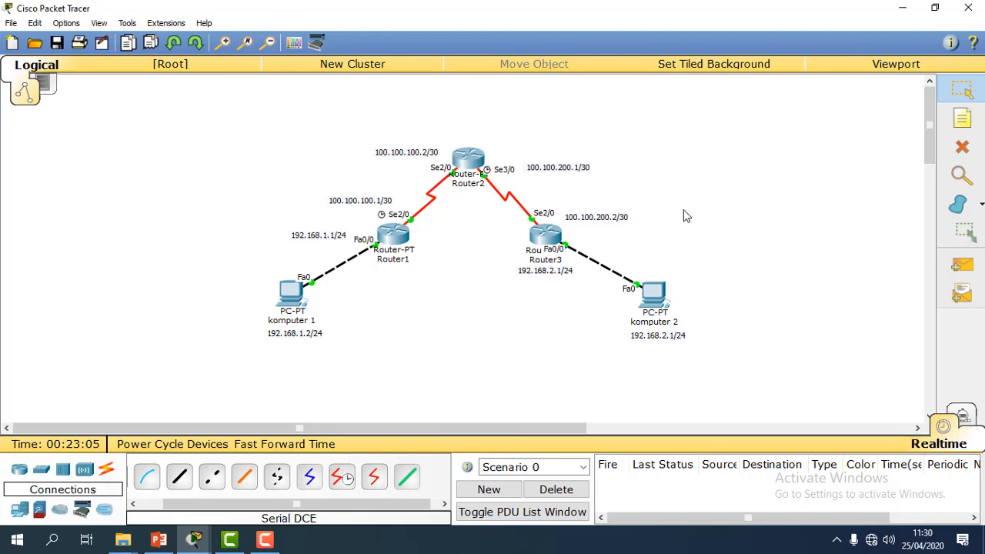
- Add a static route on Router3 to network 192.168.1.0 with mask 255.255.255.0 via 100.100.100.1
left_click(555, 239)
left_click_drag(528, 102, 608, 63)
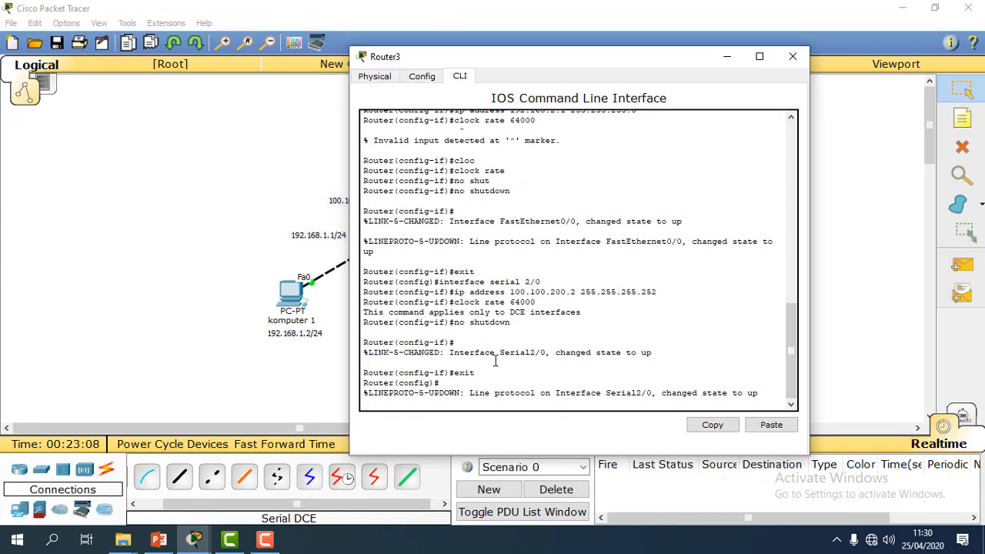
key("Return")
type("ip route")
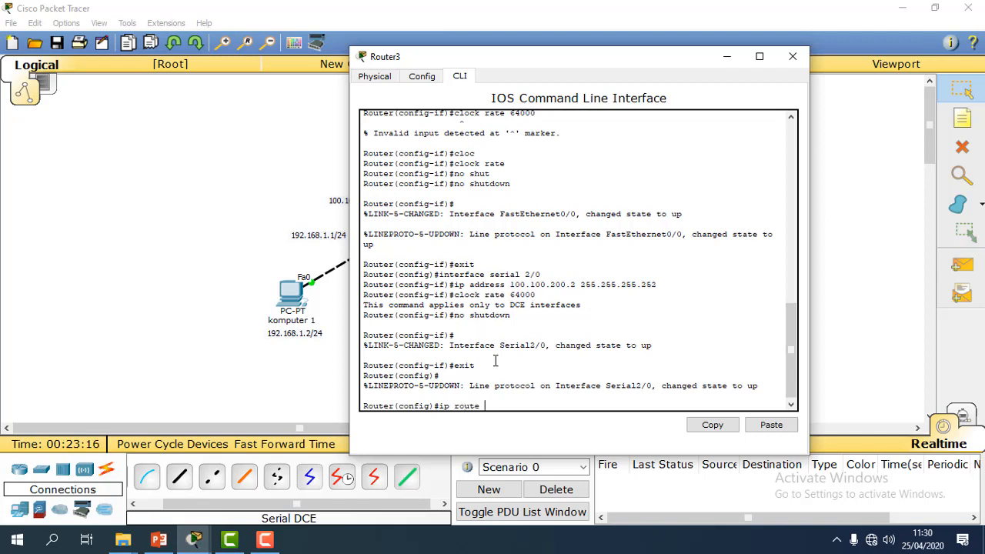
type("192.168.1.0")
type("255.255.255.0")
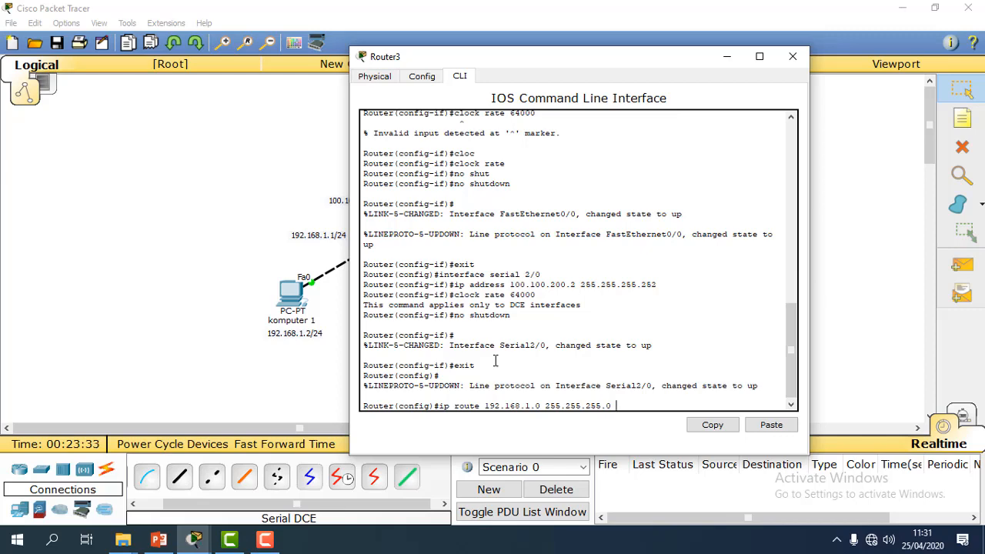
left_click_drag(474, 57, 546, 70)
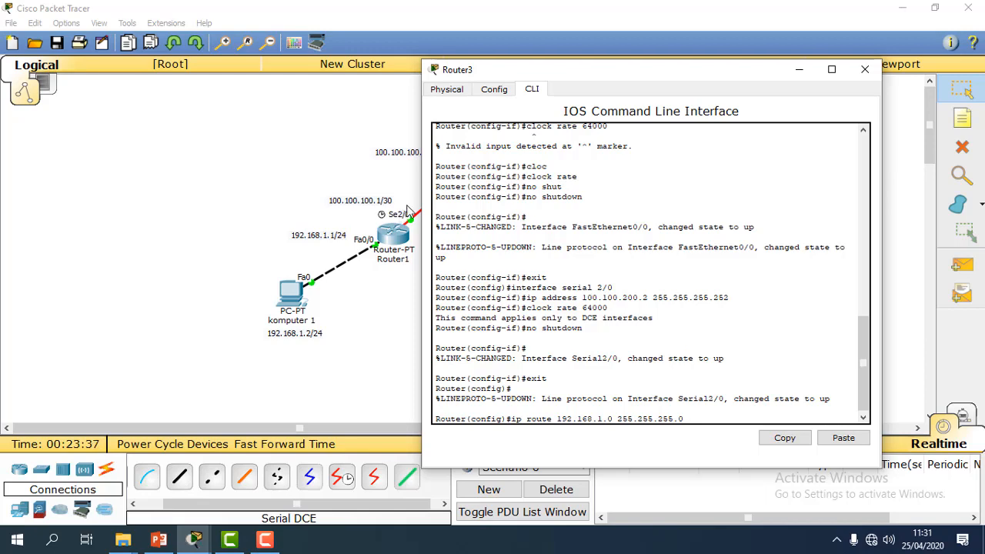
left_click_drag(514, 79, 503, 73)
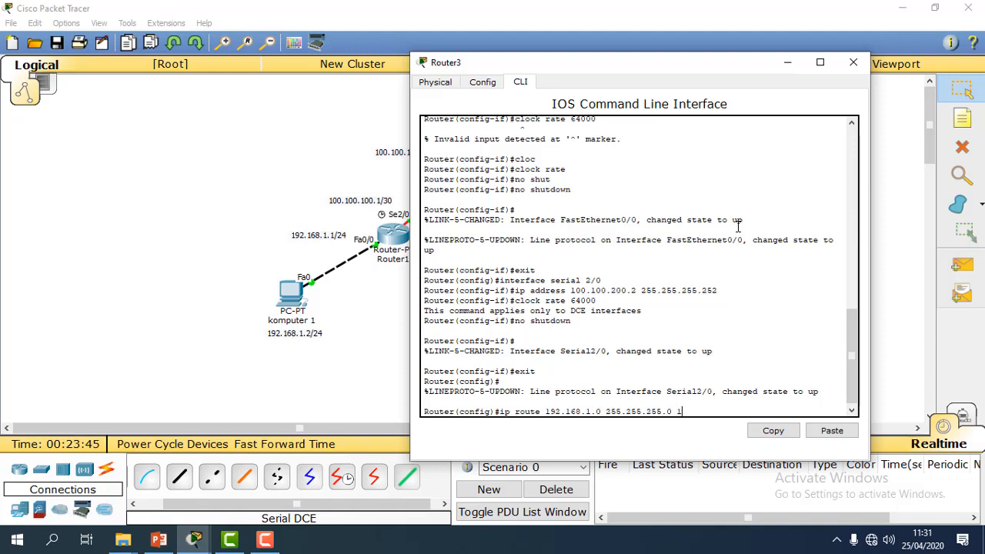
type("100.100.1")
key("Return")
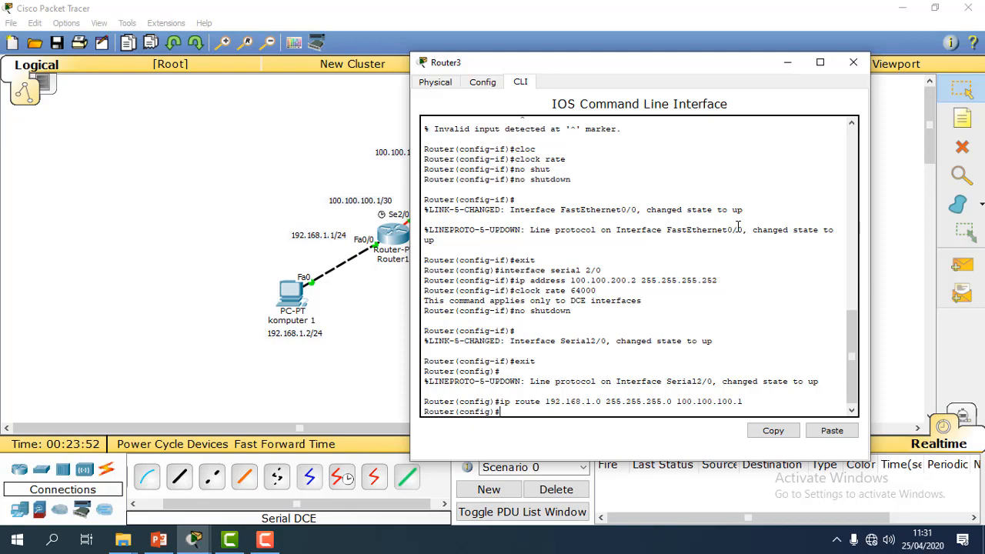
- Add a static route on Router3 to network 100.100.100.0 with mask 255.255.255.252 via 100.100.200.1 and close its window
left_click_drag(660, 61, 677, 199)
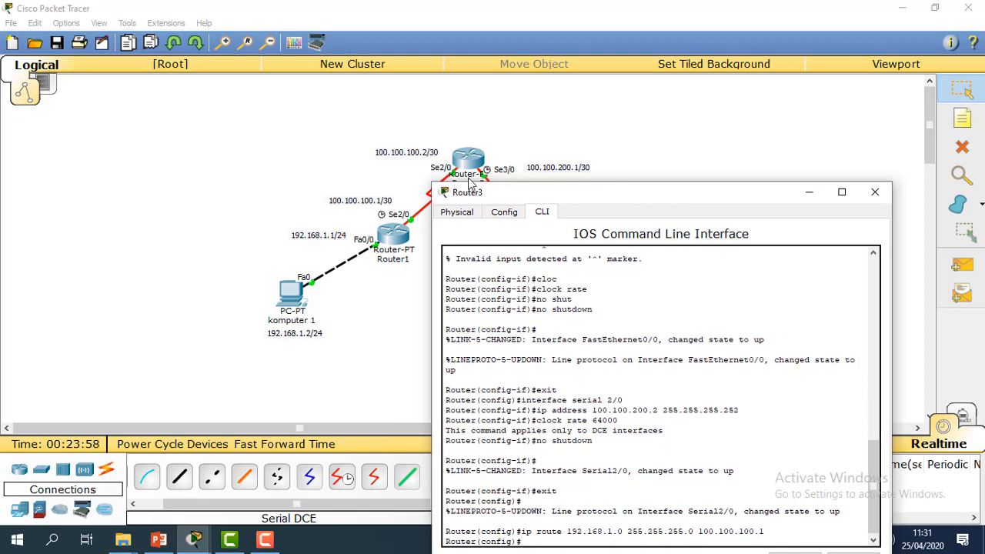
left_click_drag(547, 200, 554, 217)
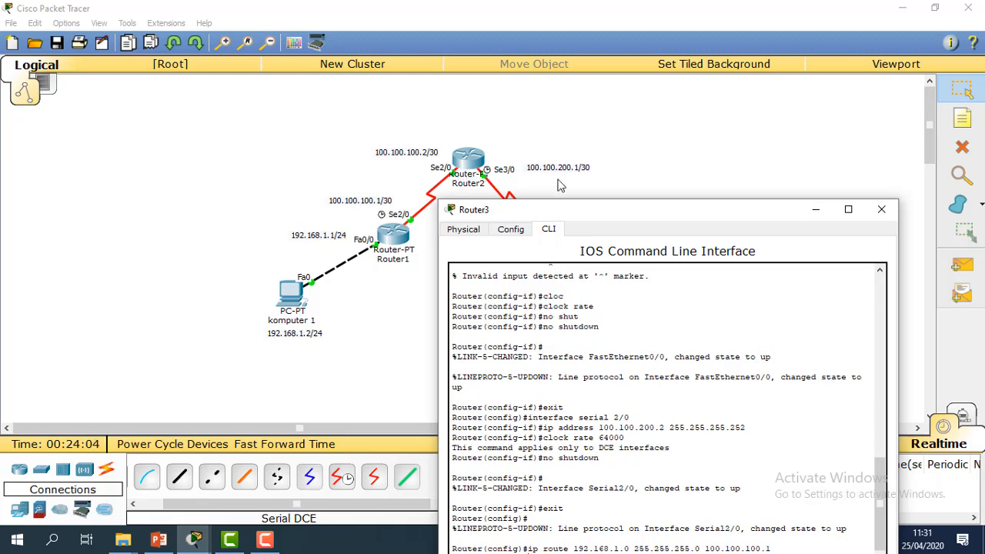
left_click_drag(589, 213, 588, 108)
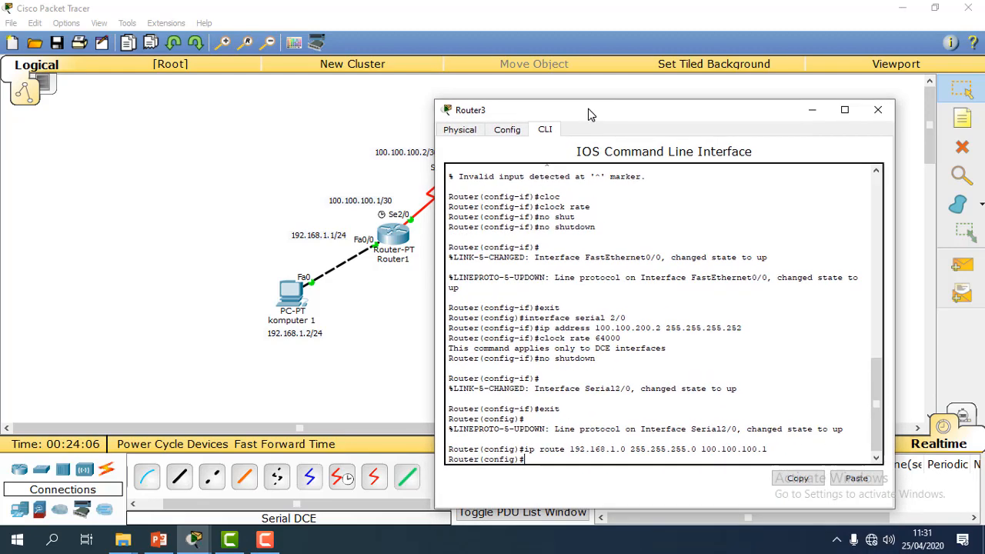
type("p ro")
key("BackSpace")
type("ute")
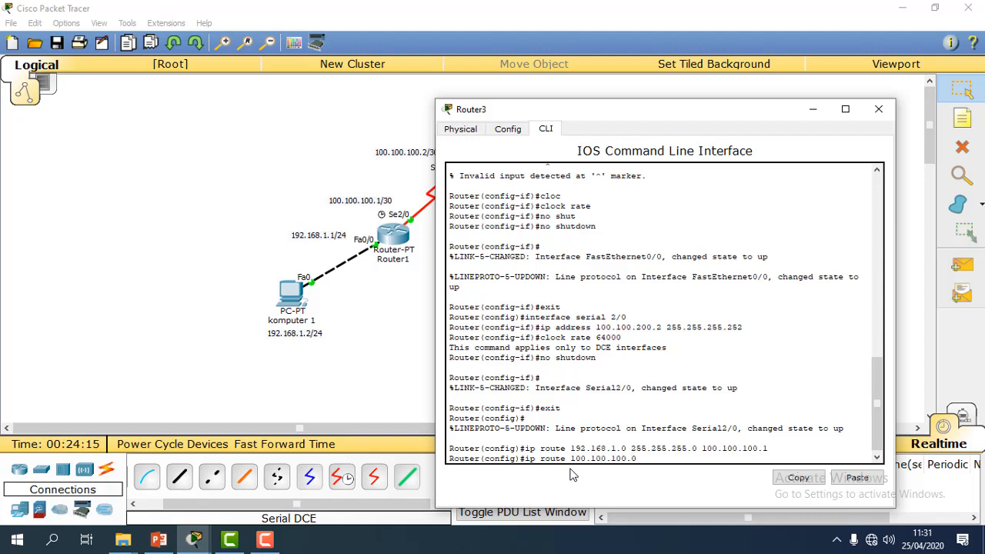
type("100.100.100.0 255.255.25")
key("BackSpace")
type(".252 100.100.200.1")
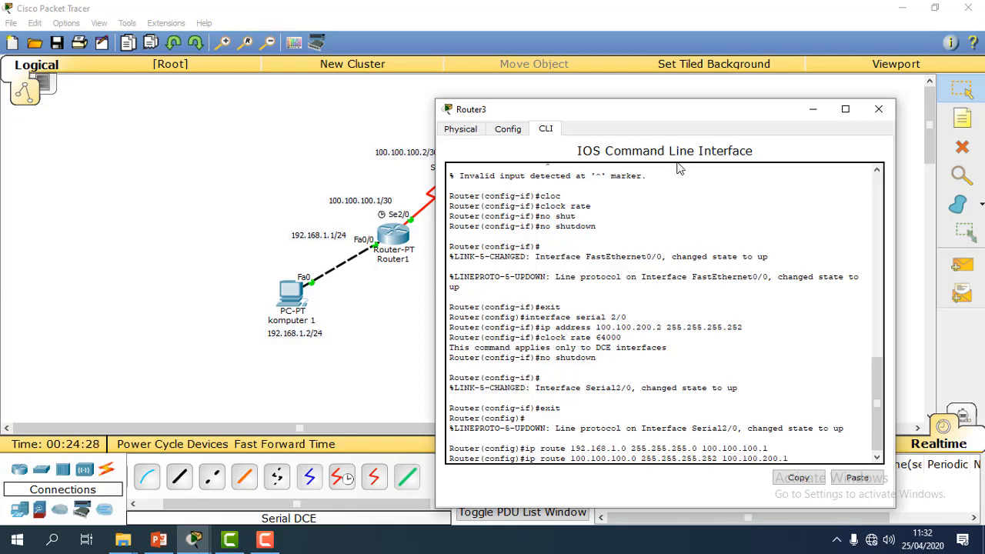
left_click_drag(660, 117, 715, 161)
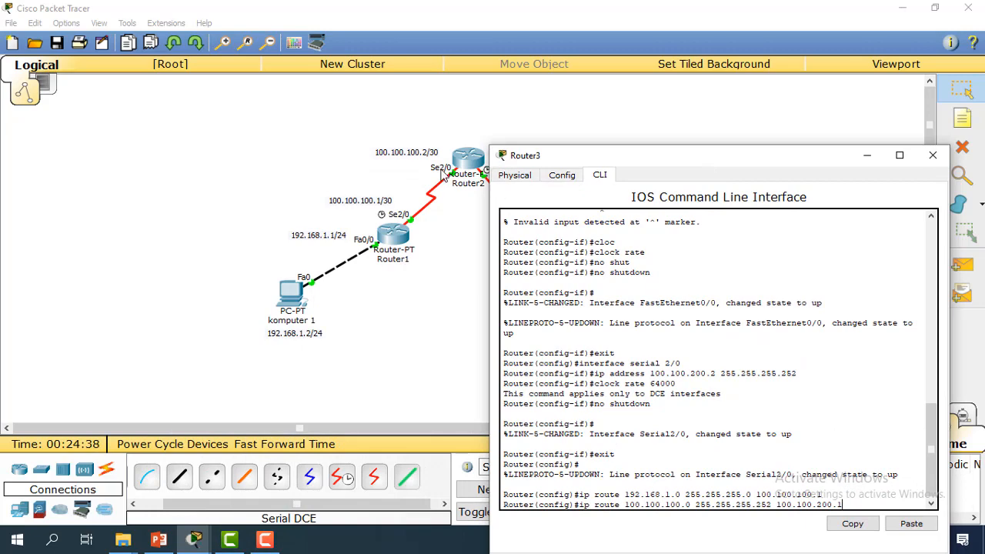
left_click_drag(616, 158, 543, 130)
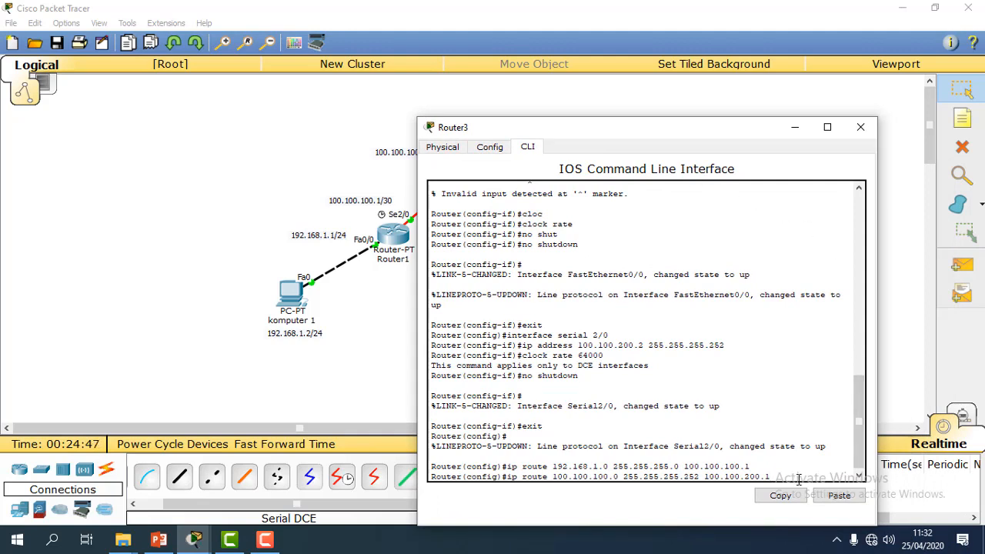
key("Return")
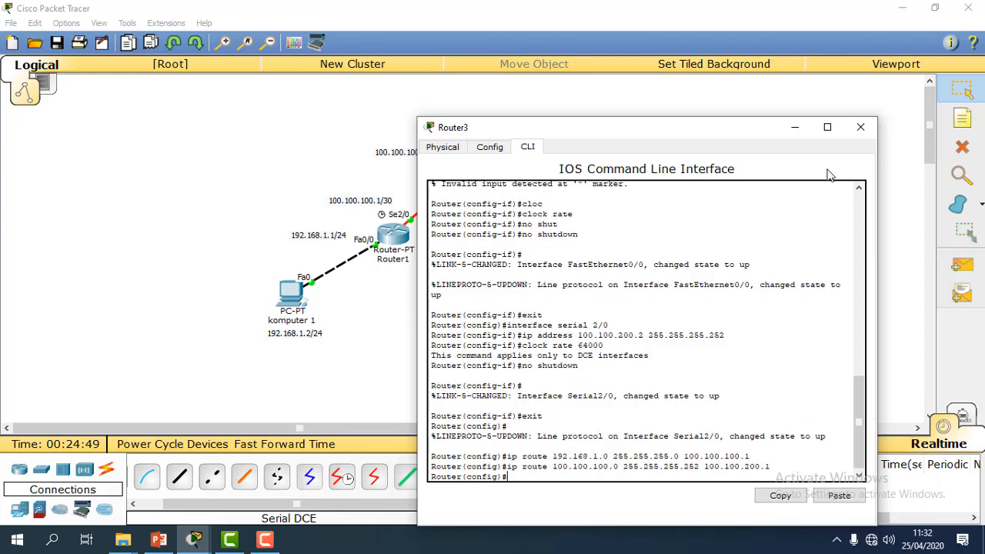
left_click(861, 127)
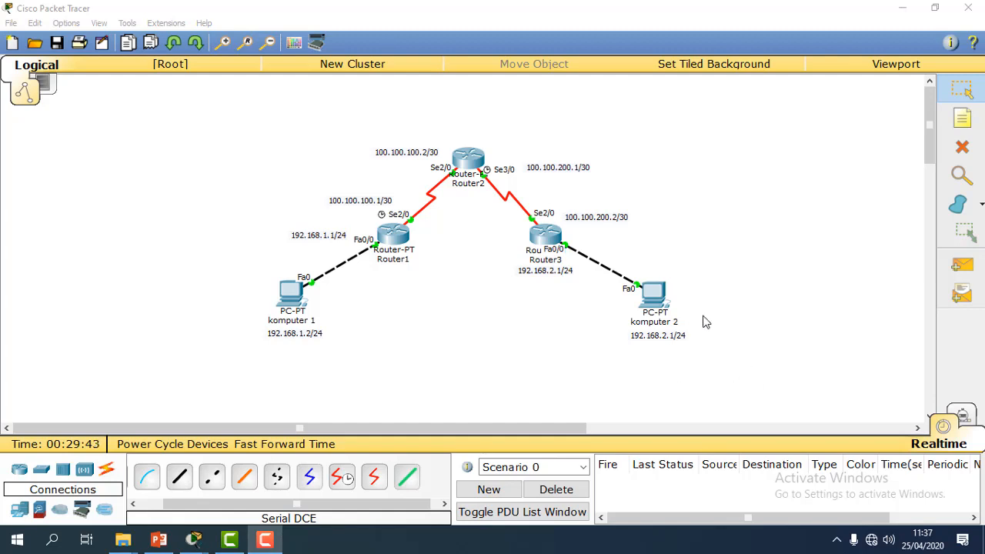
- Test connectivity by sending simple PDUs from komputer 2 to Router3 and from komputer 2 to Router2
left_click(962, 264)
left_click(651, 295)
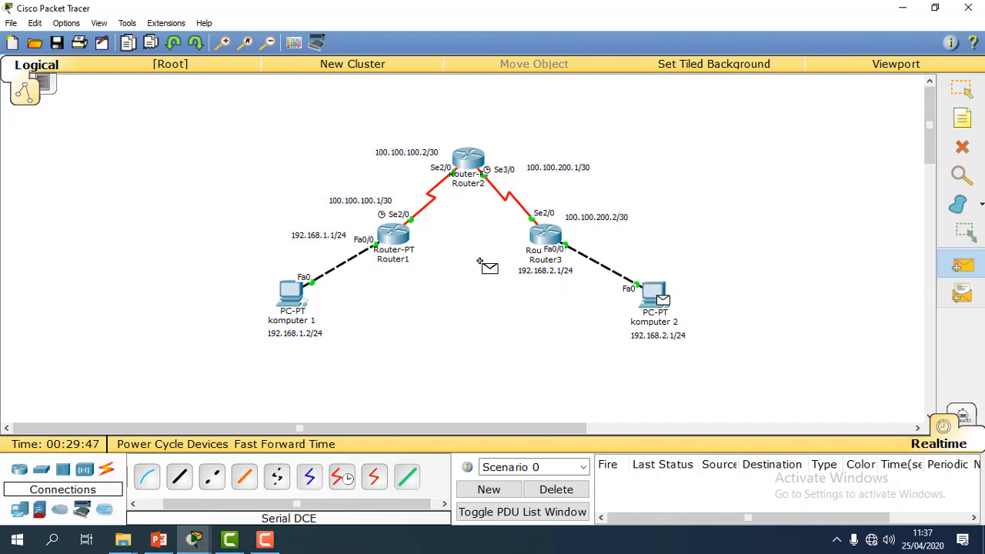
left_click(542, 238)
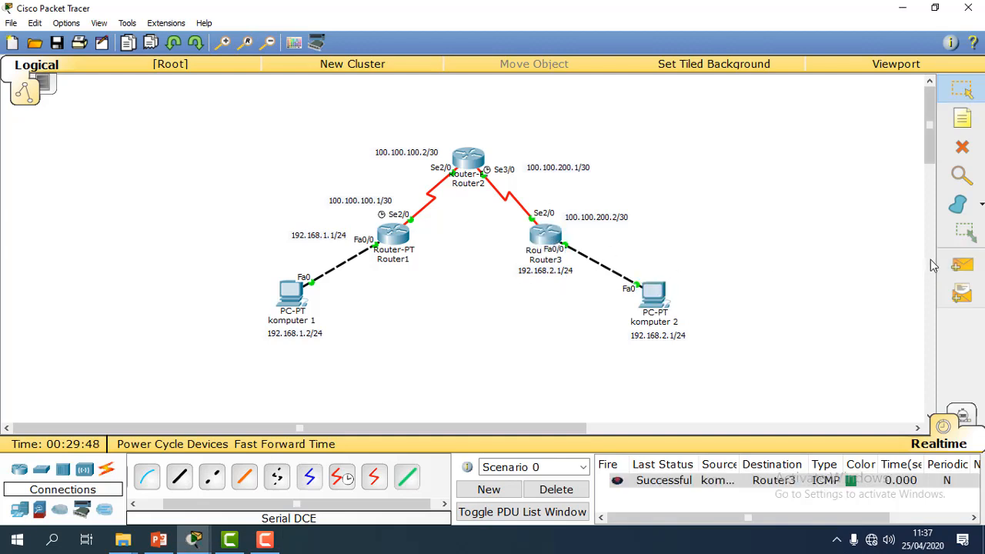
left_click(645, 291)
left_click(485, 154)
key("Escape")
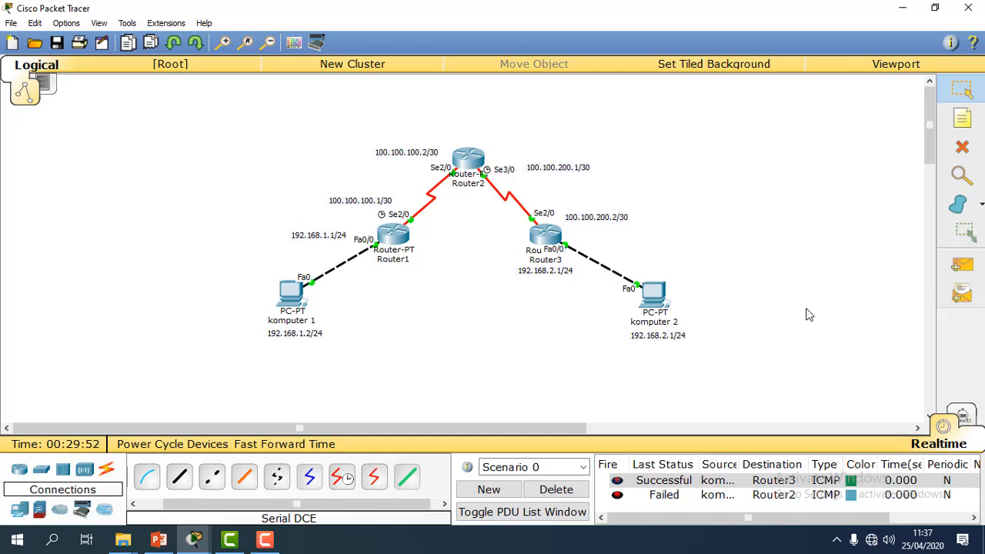
- Send a simple test PDU from komputer 2 to Router1 and delete the scenario's PDU entries
left_click(967, 273)
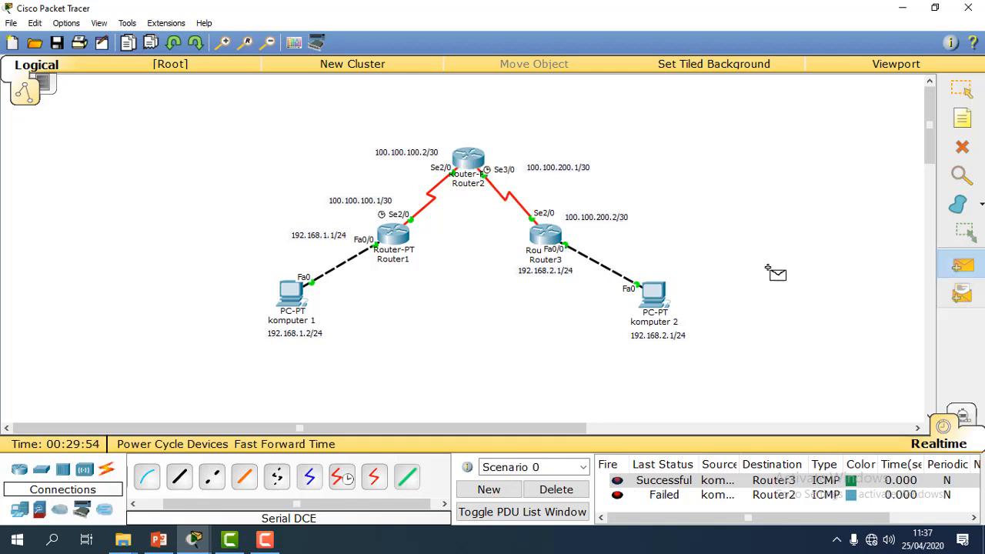
left_click(663, 290)
left_click(399, 237)
key("Escape")
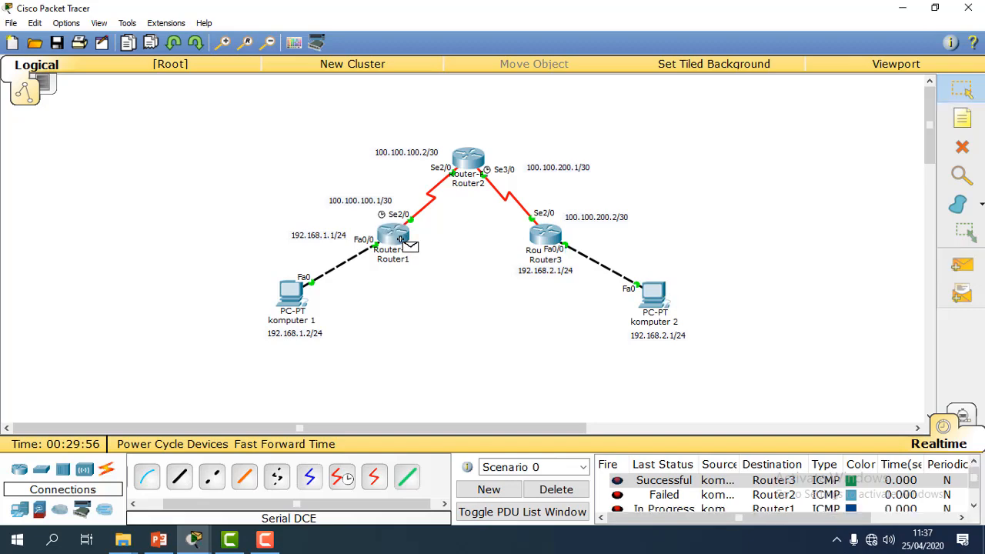
left_click(555, 489)
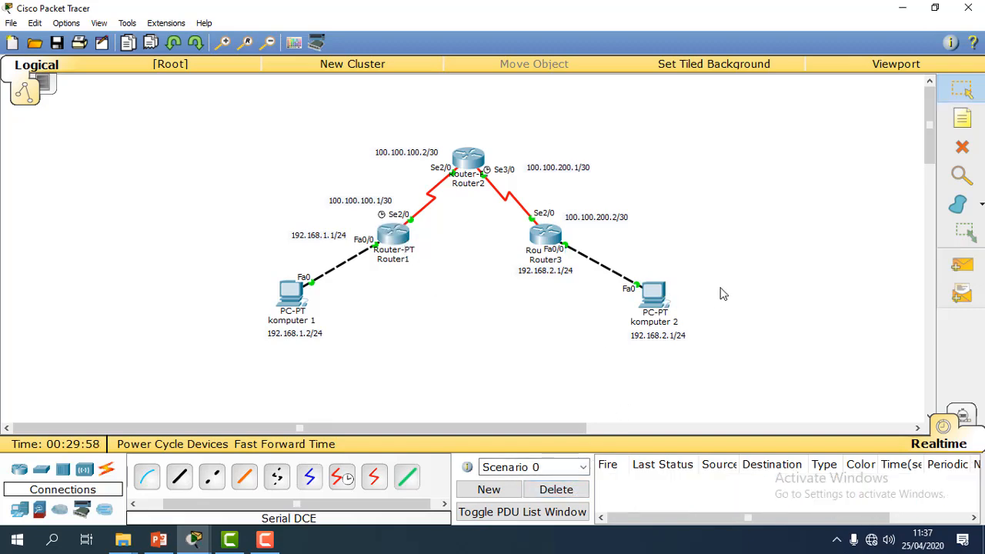
- Set komputer 1's default gateway to 192.168.1.1 in its IP configuration and close the PC's window
left_click(297, 299)
left_click(333, 178)
left_click(461, 236)
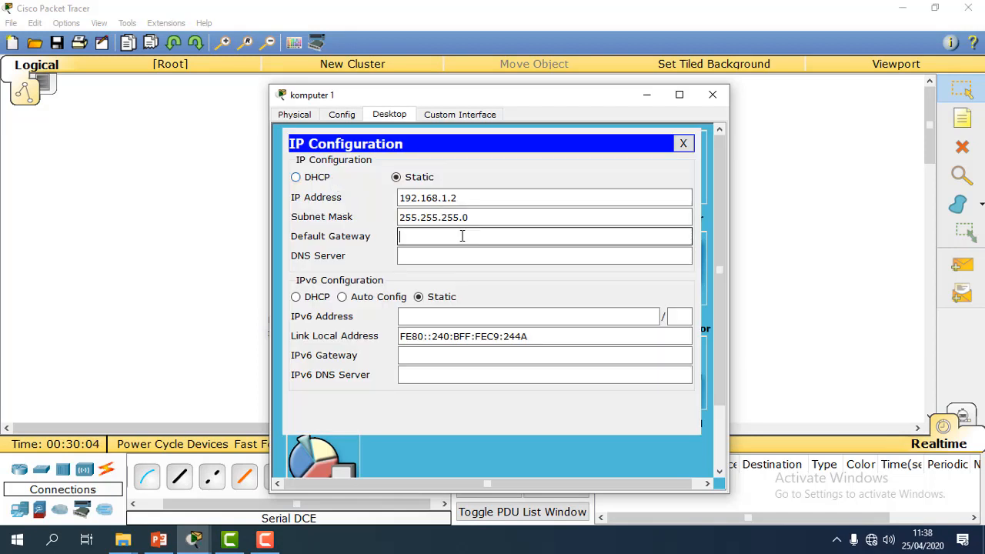
type("192.168.1.1")
left_click(712, 94)
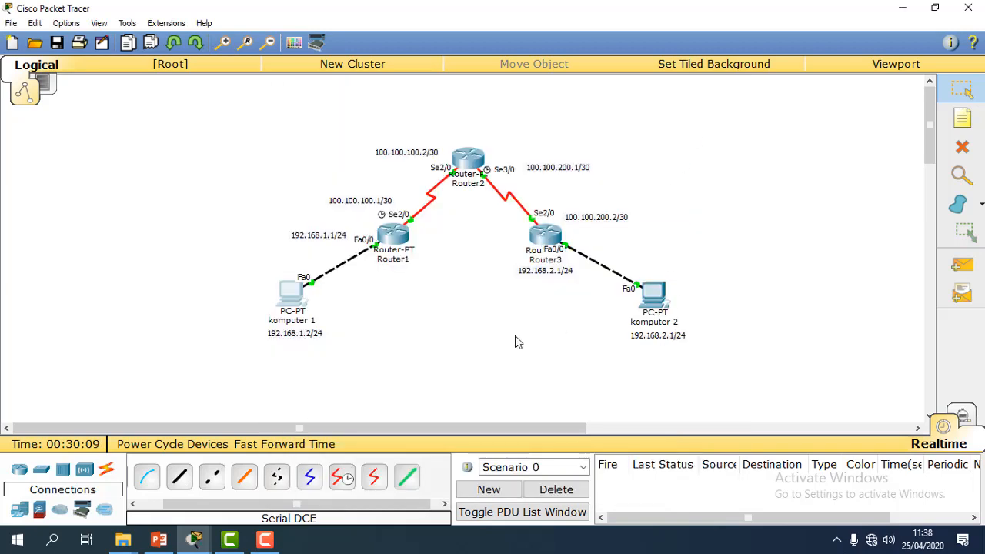
- Set komputer 2's default gateway to 192.168.2.1 in its IP configuration and close the PC's window
left_click(646, 301)
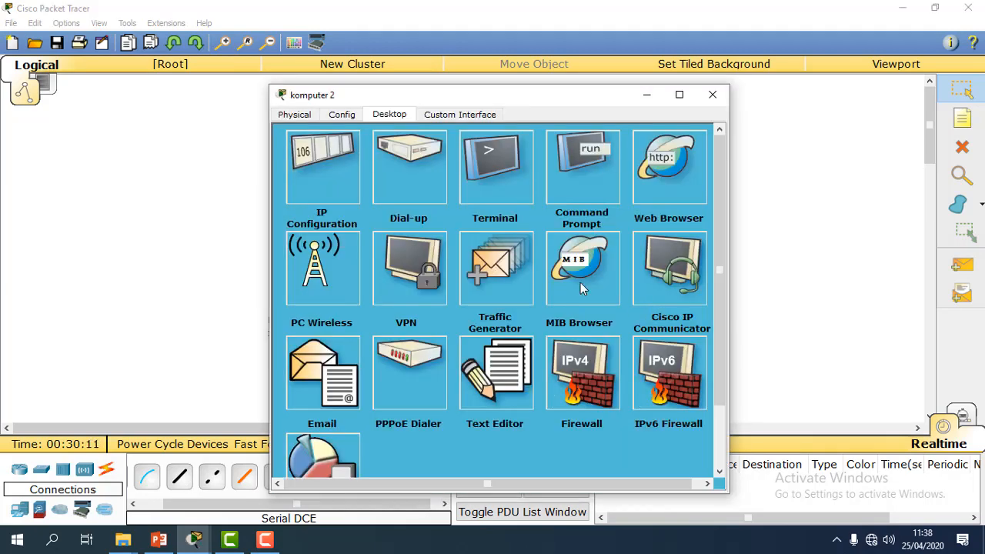
left_click(329, 192)
left_click(473, 237)
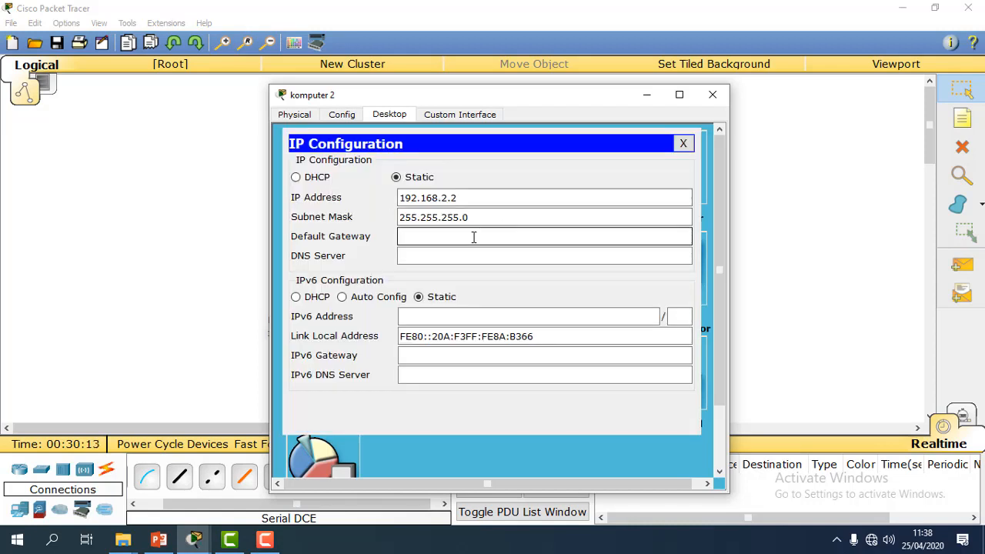
type("192.168.2.1")
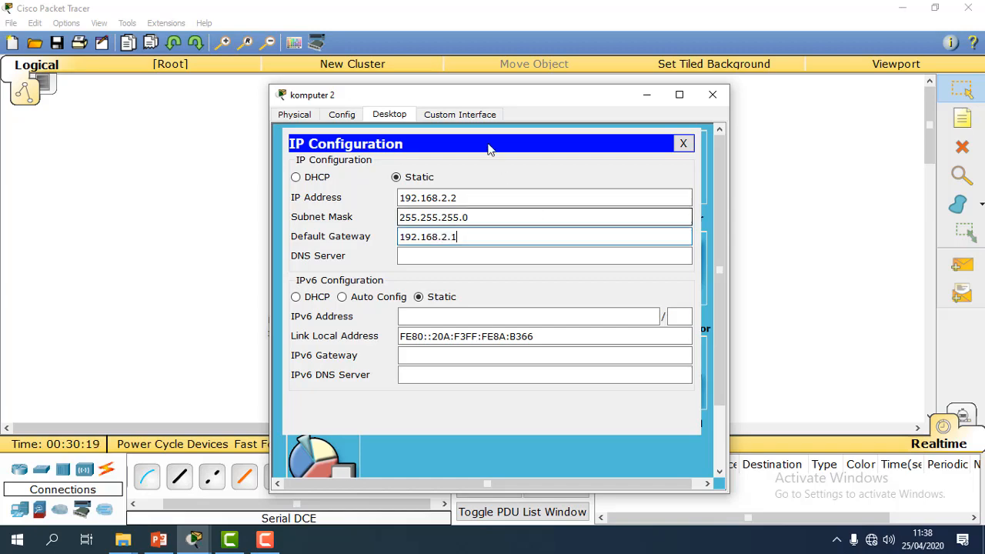
left_click_drag(487, 102, 523, 296)
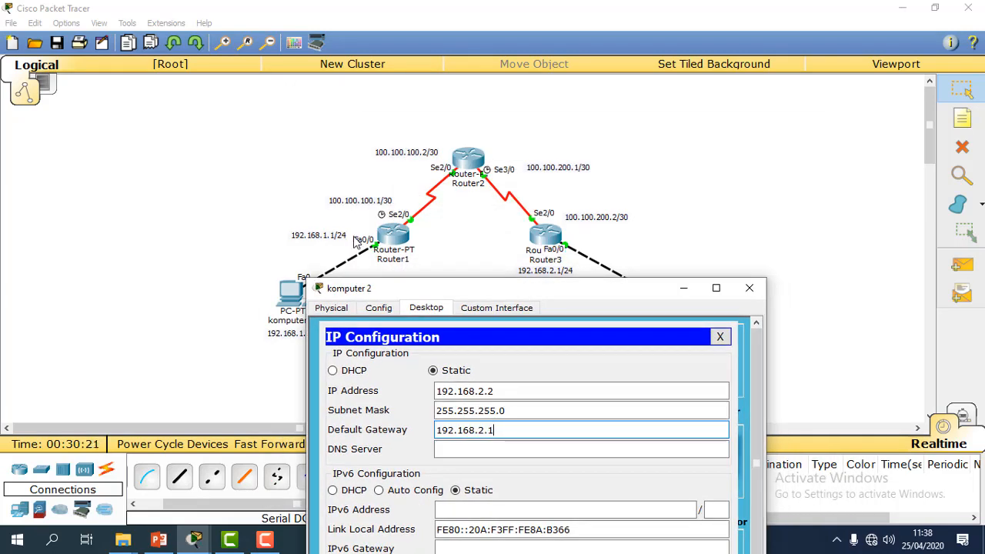
left_click_drag(454, 294, 570, 137)
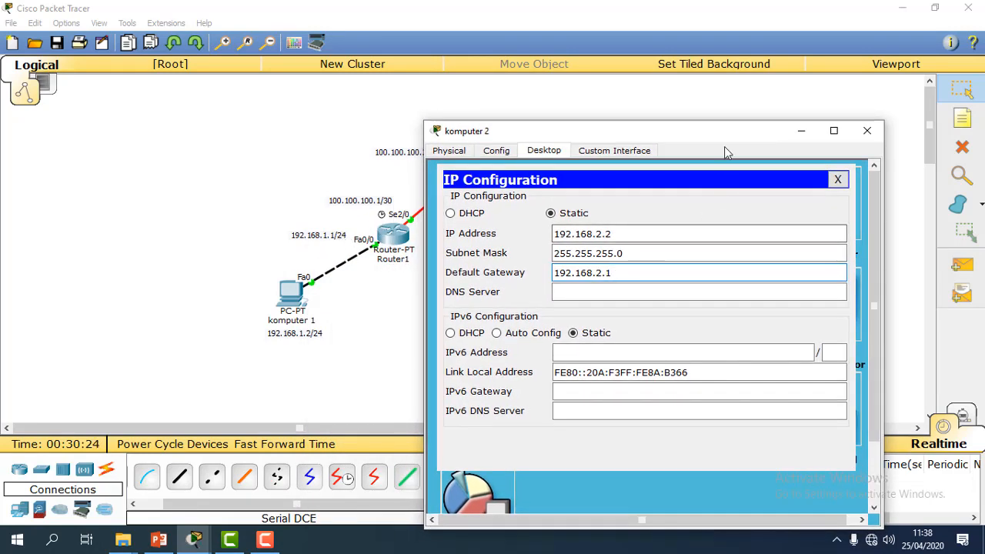
left_click_drag(722, 145, 390, 92)
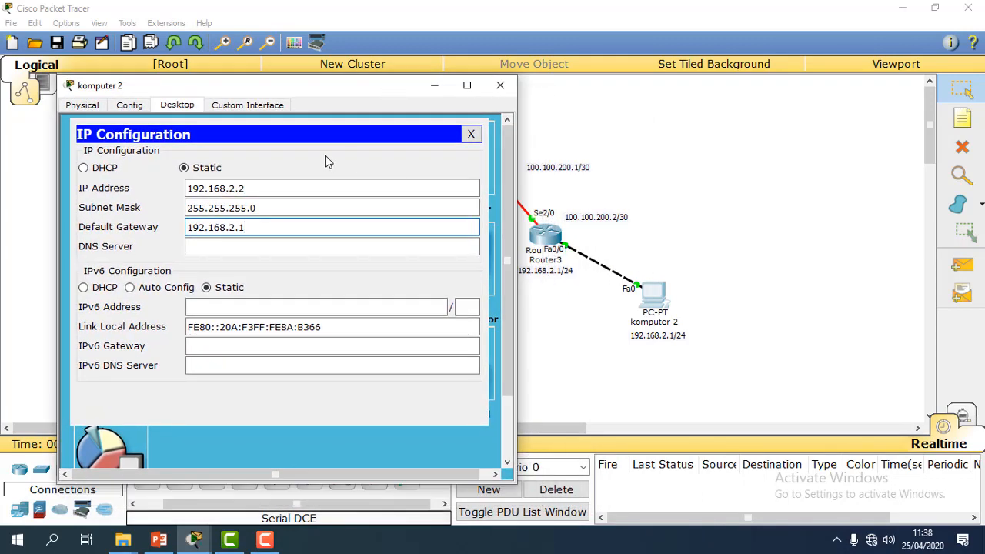
left_click(500, 86)
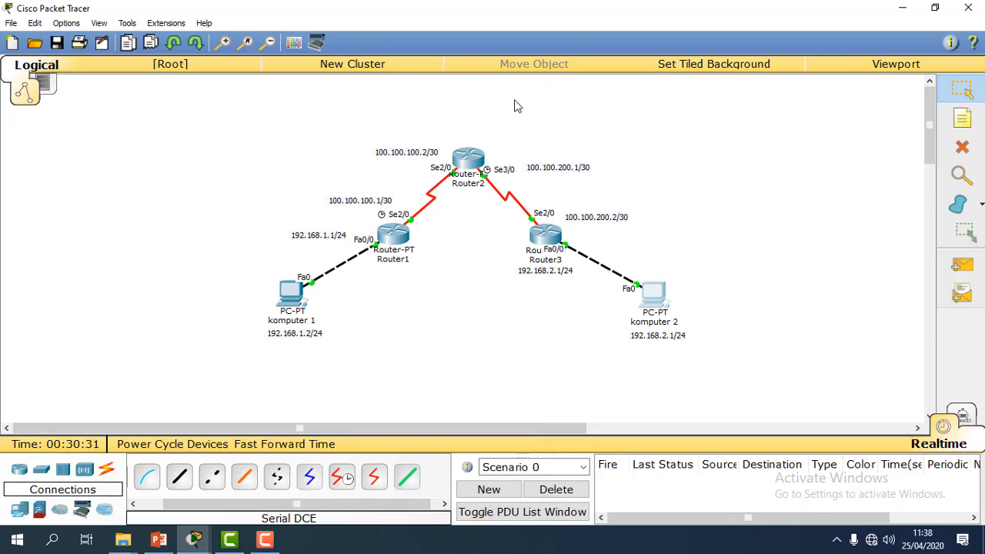
- Test end-to-end connectivity by sending a simple PDU from komputer 2 to komputer 1
left_click(963, 265)
left_click(647, 291)
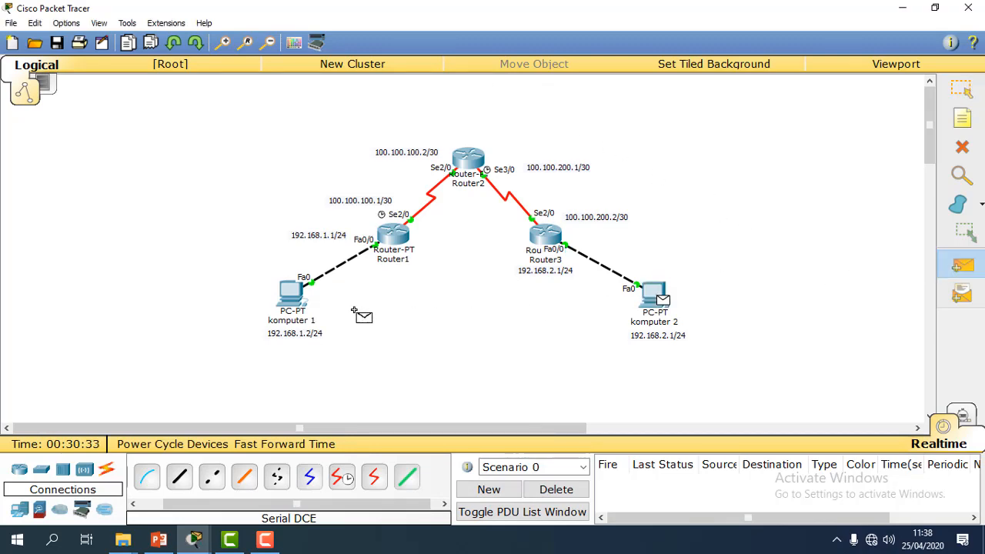
left_click(291, 307)
- Ping 192.168.1.1 from komputer 2's command prompt and close the PC's window
left_click(656, 292)
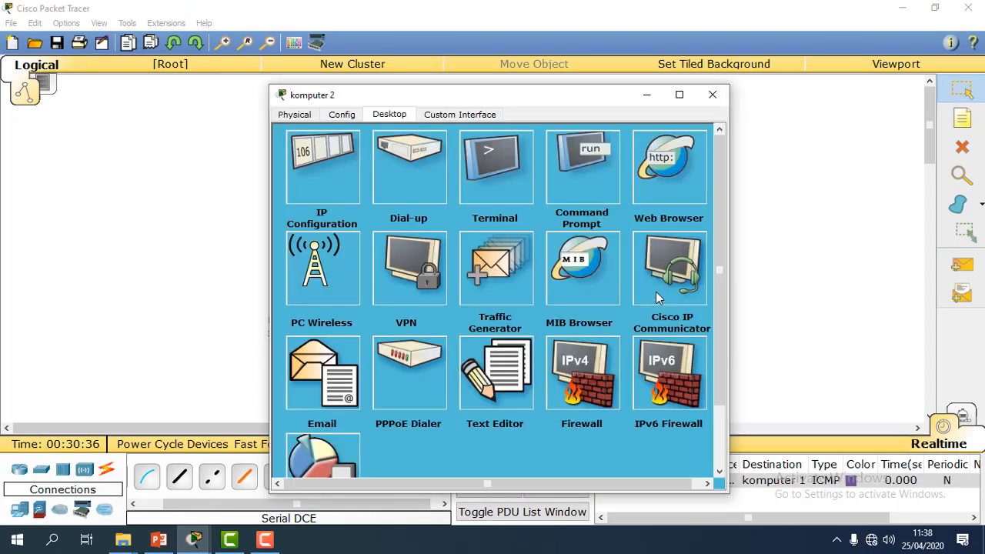
left_click_drag(672, 96, 841, 89)
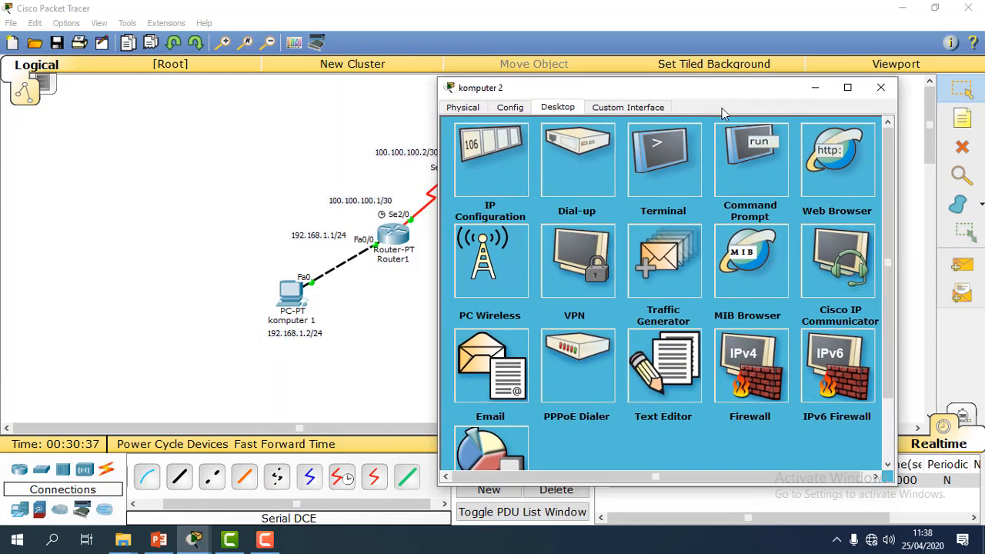
left_click(750, 170)
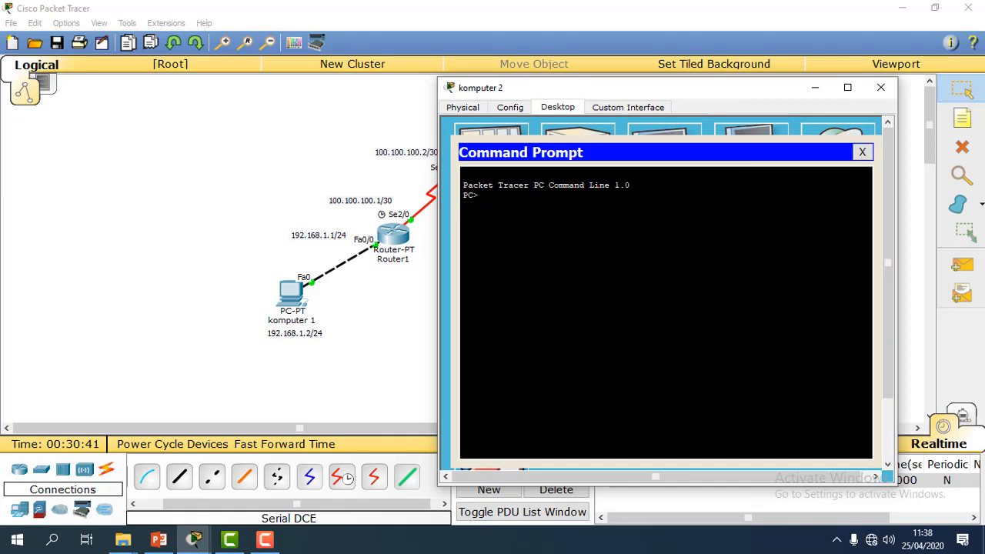
type("ping 192.168.1.1")
key("Return")
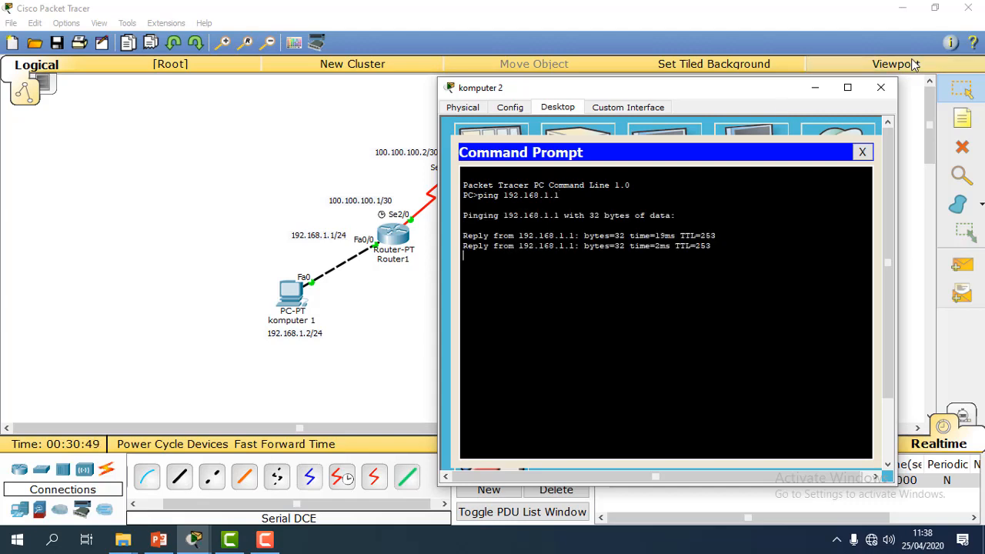
left_click(881, 87)
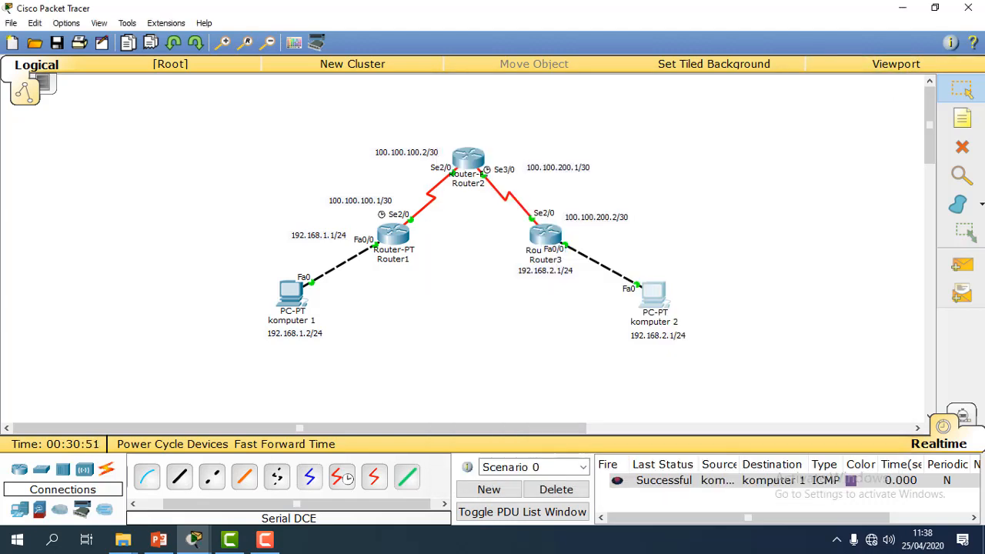